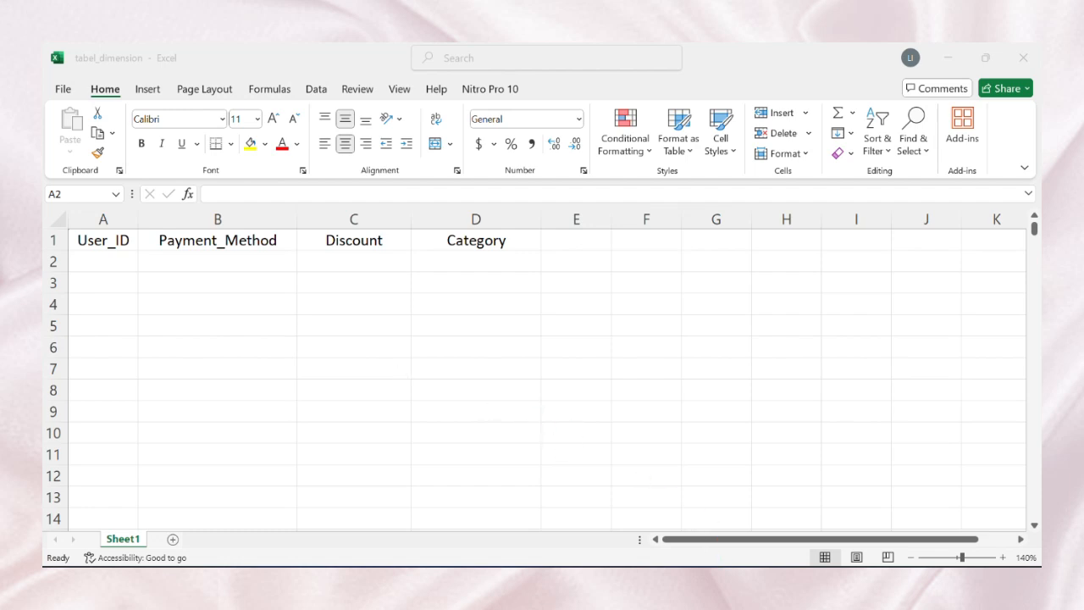
# Step: Review the source columns in the dw_shop workbook, and return to the tabel_dimension workbook
pyautogui.click(520, 492)
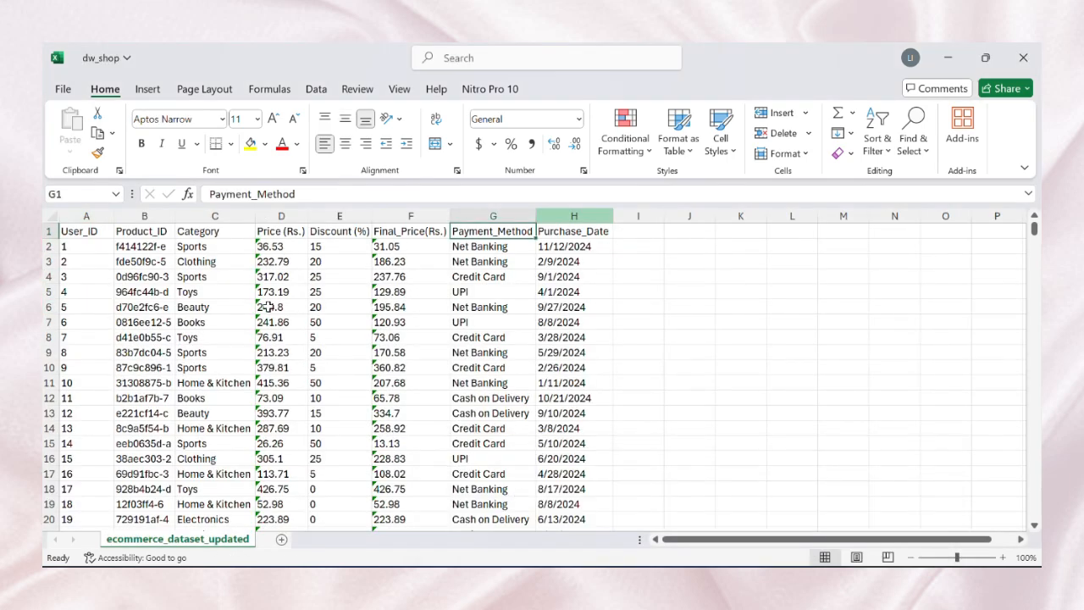
pyautogui.moveTo(693, 581)
pyautogui.click(687, 513)
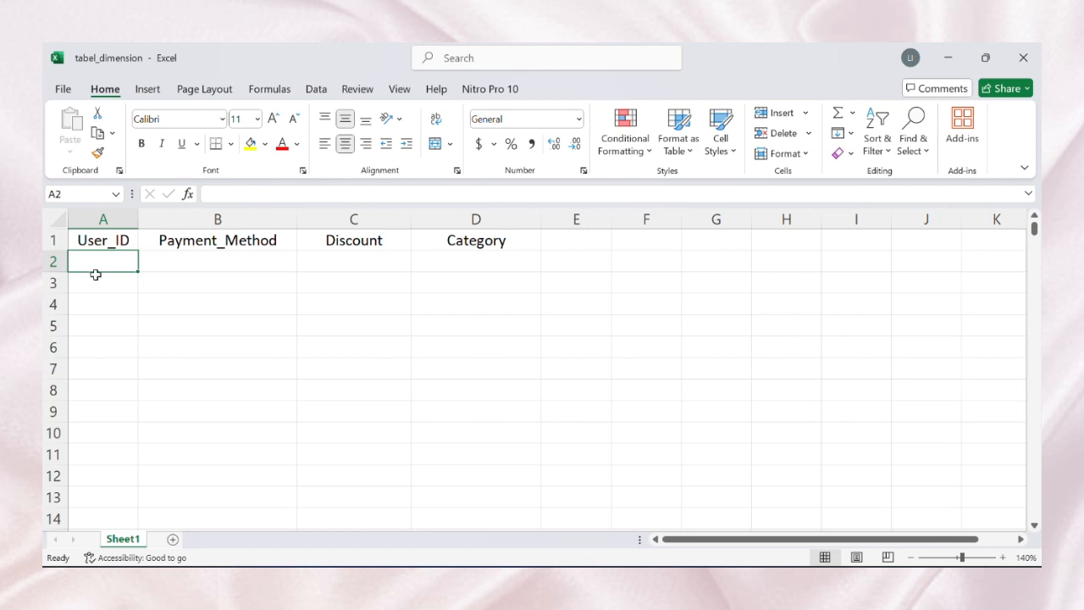
# Step: Enter 1 as the first User_ID value in cell A2
pyautogui.write('1')
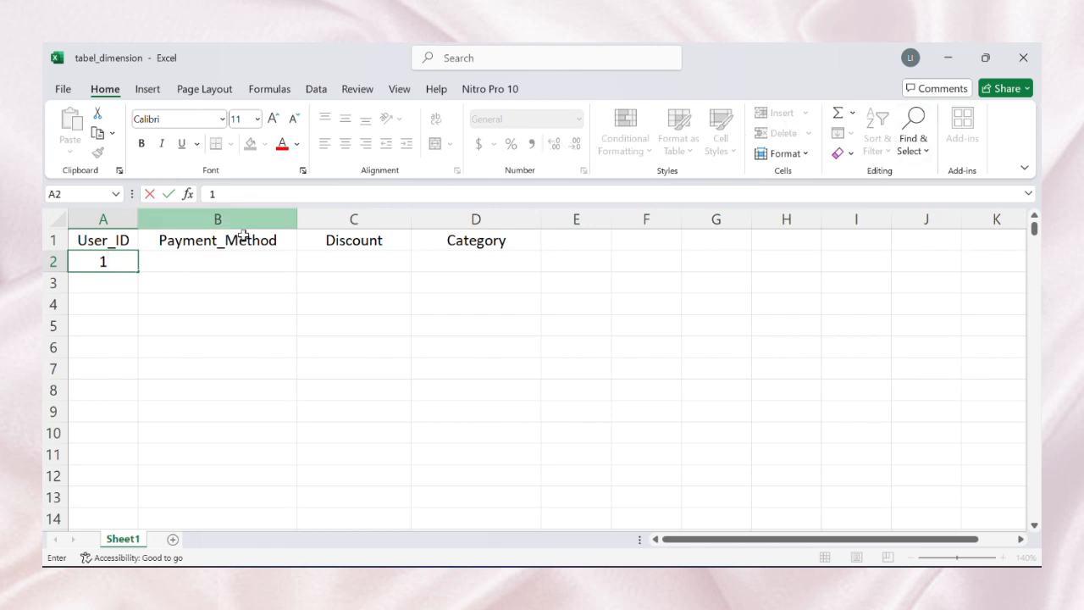
pyautogui.click(121, 282)
pyautogui.click(115, 261)
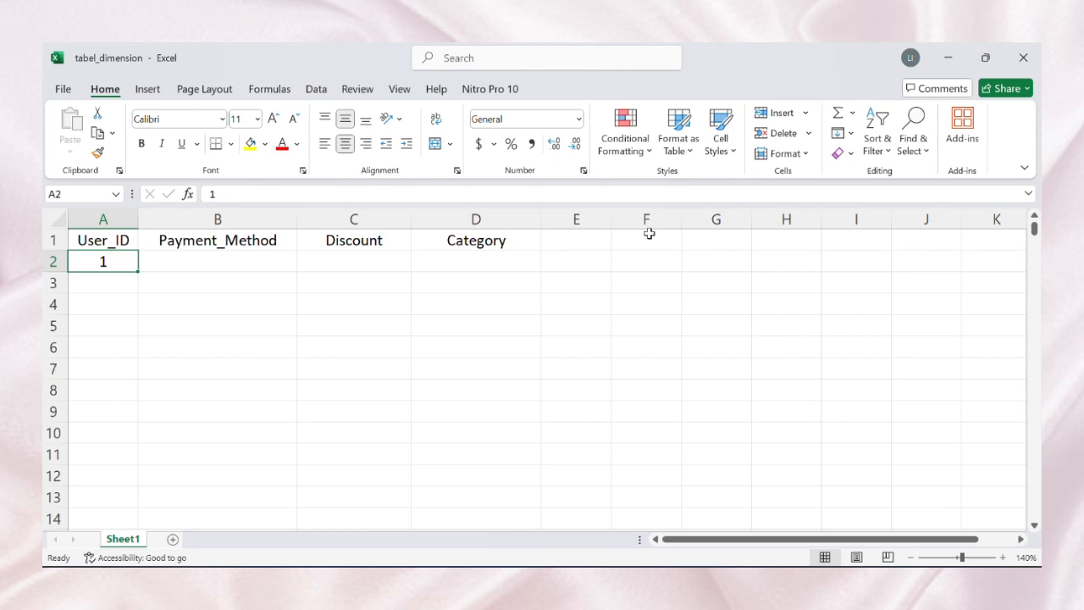
# Step: Fill the User_ID column down from A2 with a linear series using step value 1, up to 3660
pyautogui.click(850, 136)
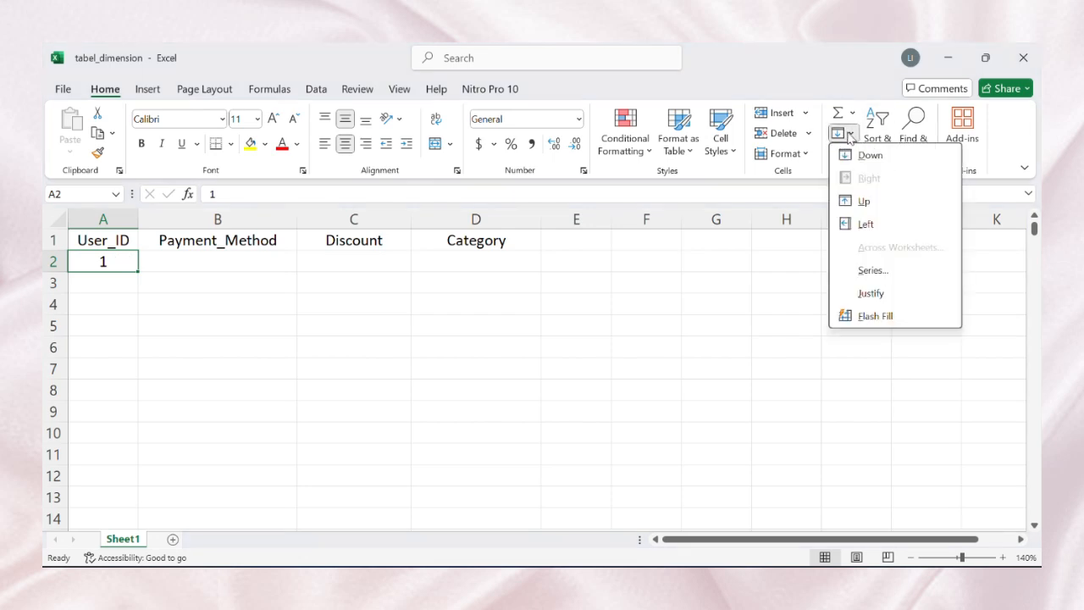
pyautogui.click(872, 269)
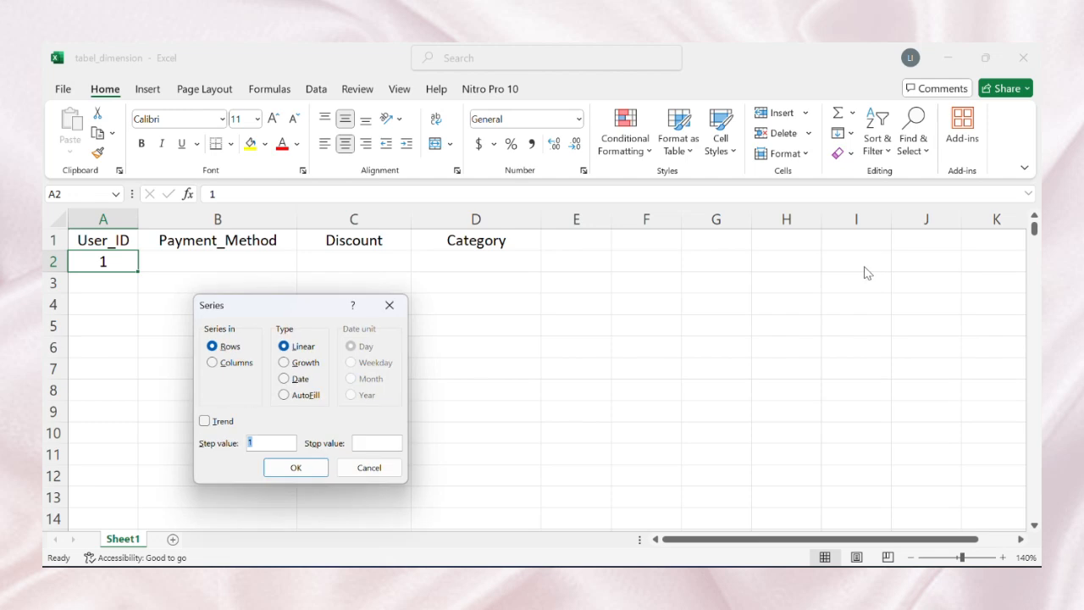
pyautogui.click(213, 365)
pyautogui.click(366, 443)
pyautogui.click(283, 467)
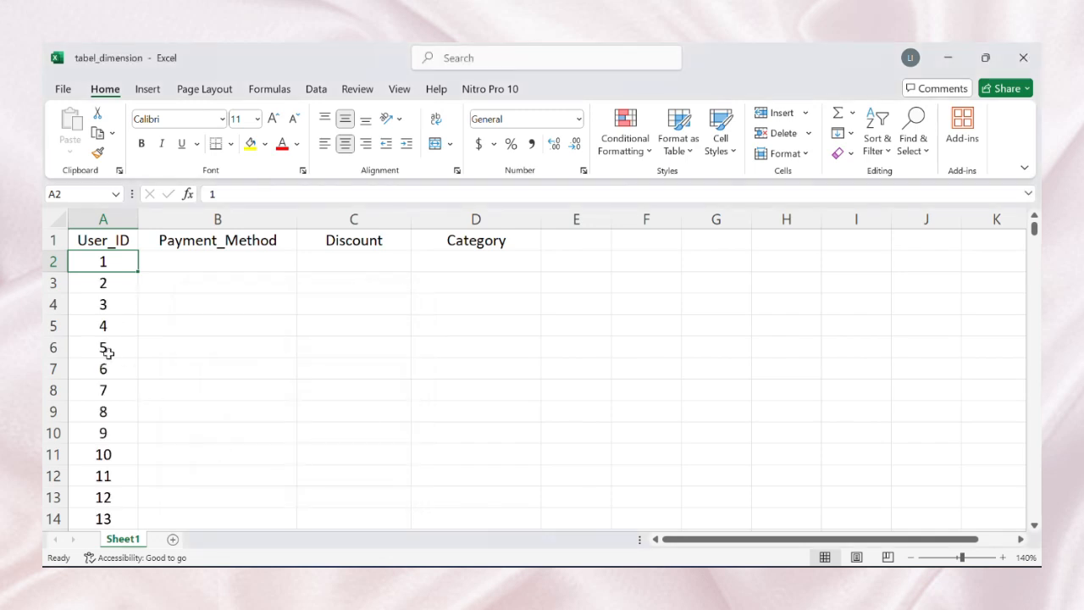
pyautogui.scroll(-2, 106, 351)
pyautogui.scroll(2, 106, 351)
# Step: Start a VLOOKUP formula in cell B2 under Payment_Method with A2 as the lookup value
pyautogui.click(205, 264)
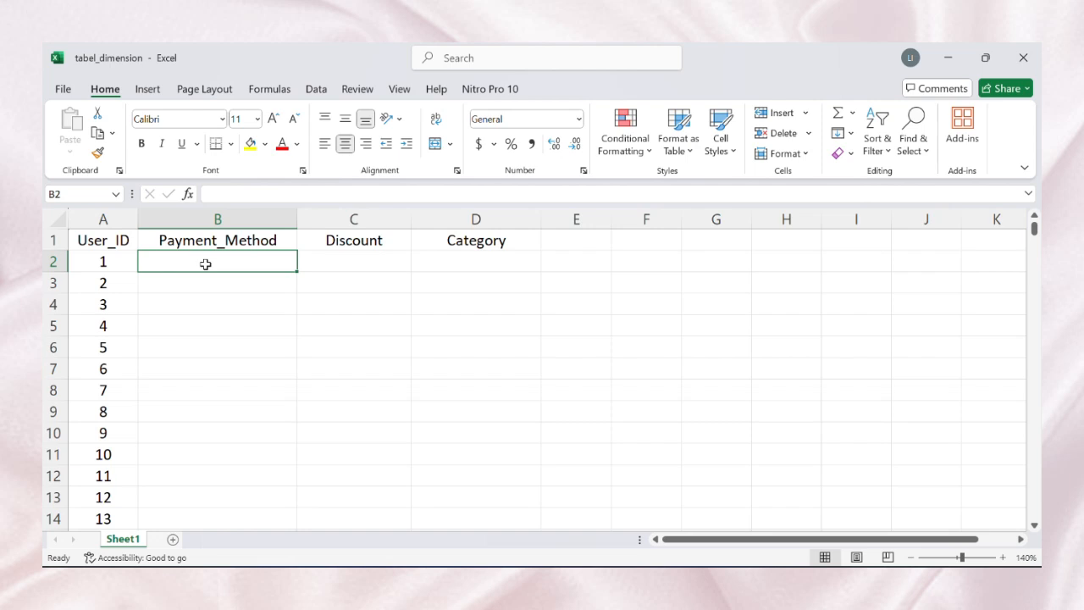
pyautogui.write('=')
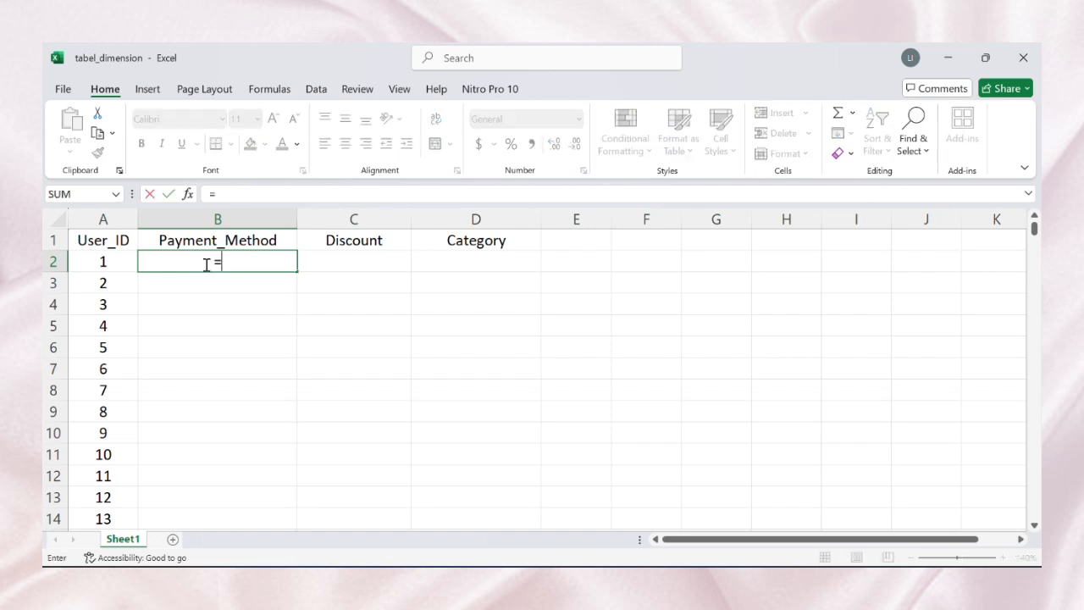
pyautogui.write('vl')
pyautogui.press('Tab')
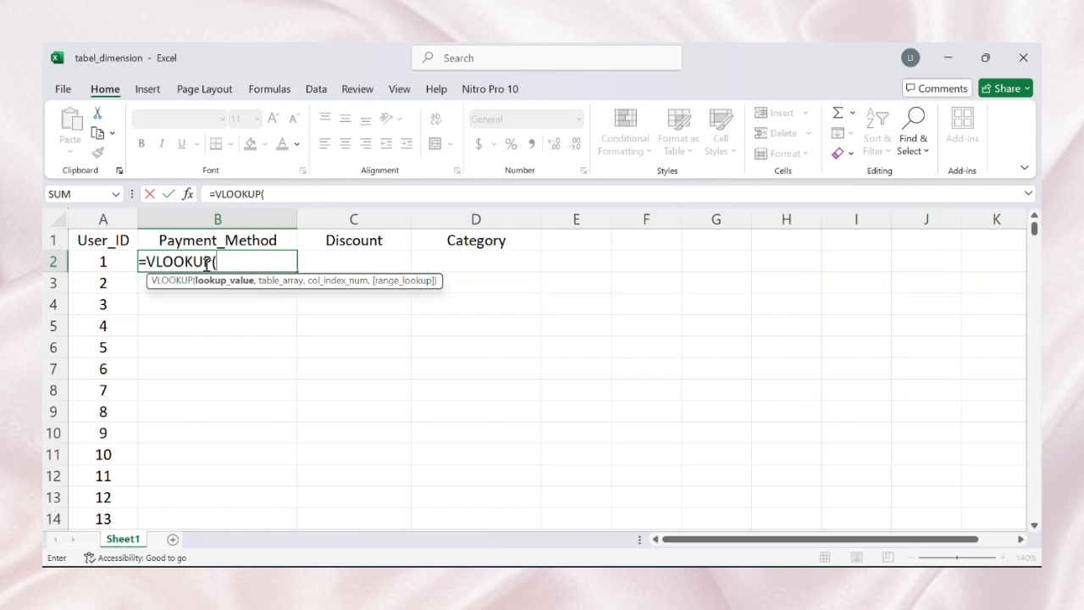
pyautogui.click(91, 256)
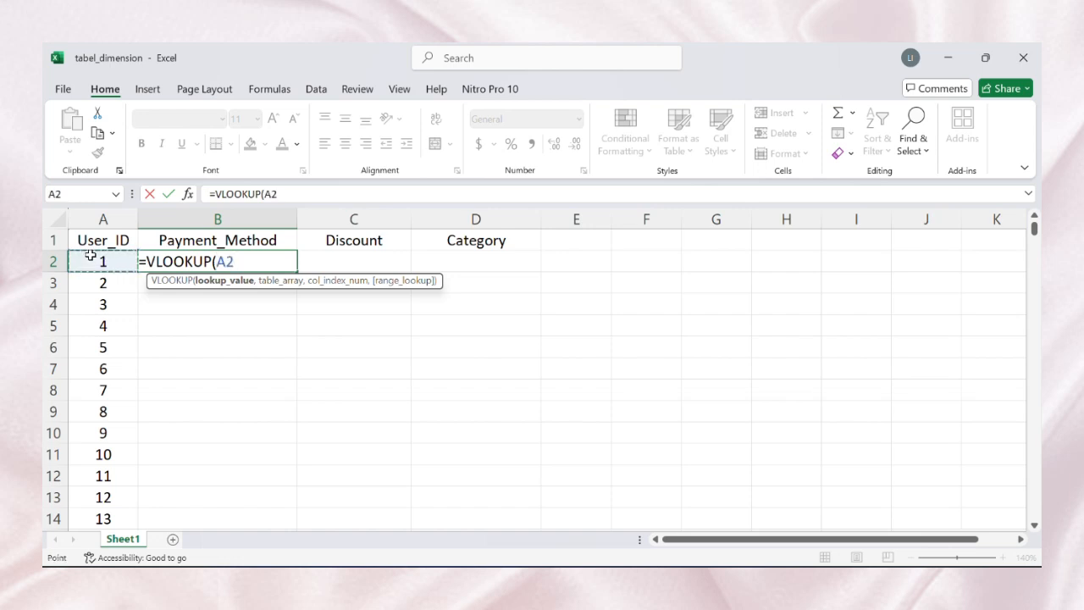
pyautogui.write(',')
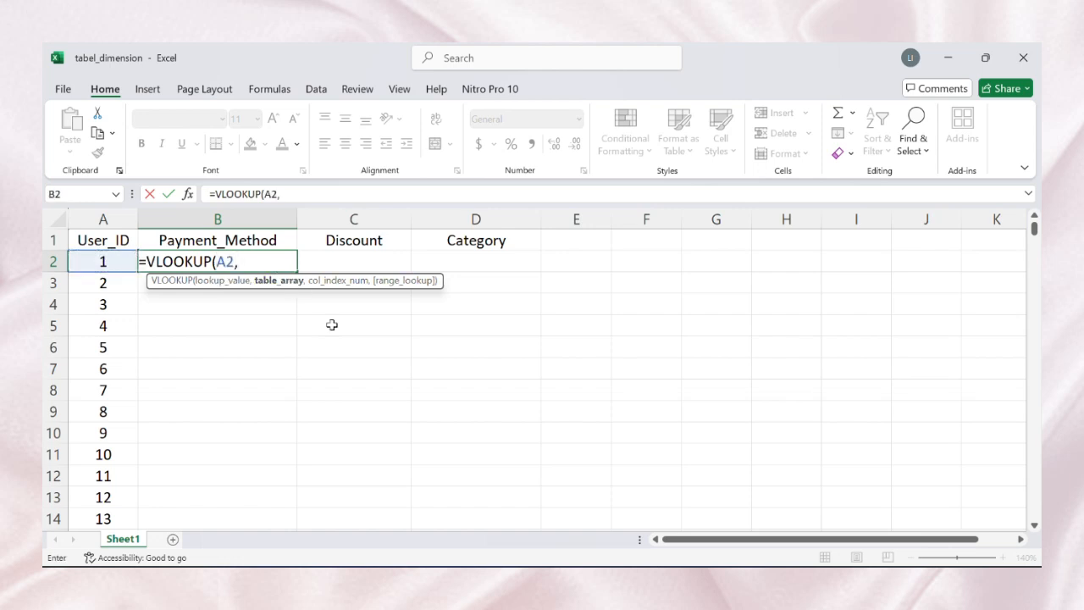
# Step: Set the Payment_Method lookup's table array to $A$2:$H$3661 on the ecommerce_dataset_updated sheet of dw_shop
pyautogui.moveTo(623, 579)
pyautogui.moveTo(692, 579)
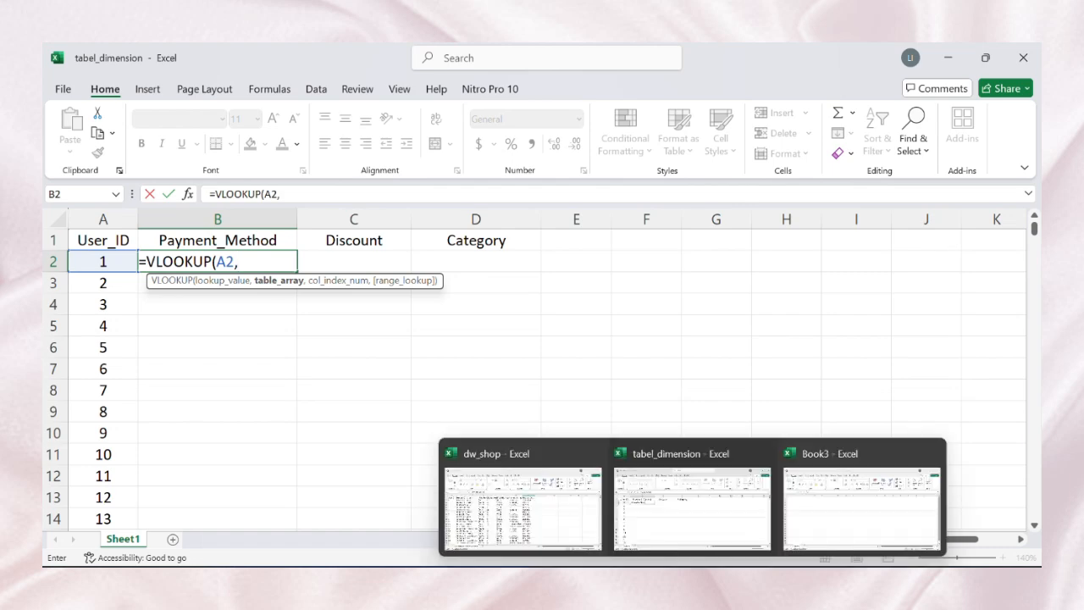
pyautogui.click(542, 508)
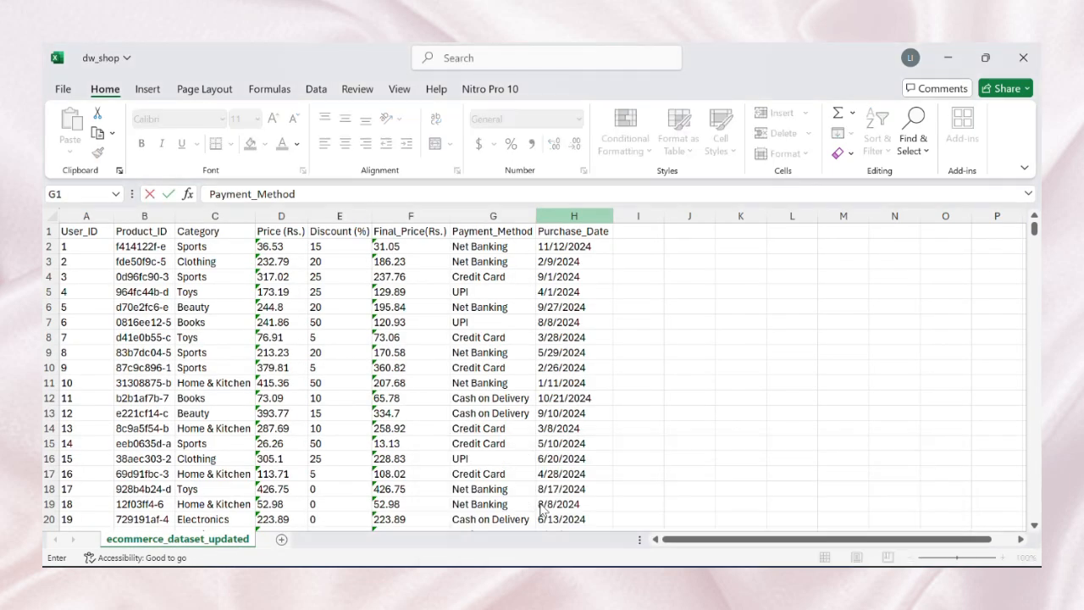
pyautogui.click(80, 248)
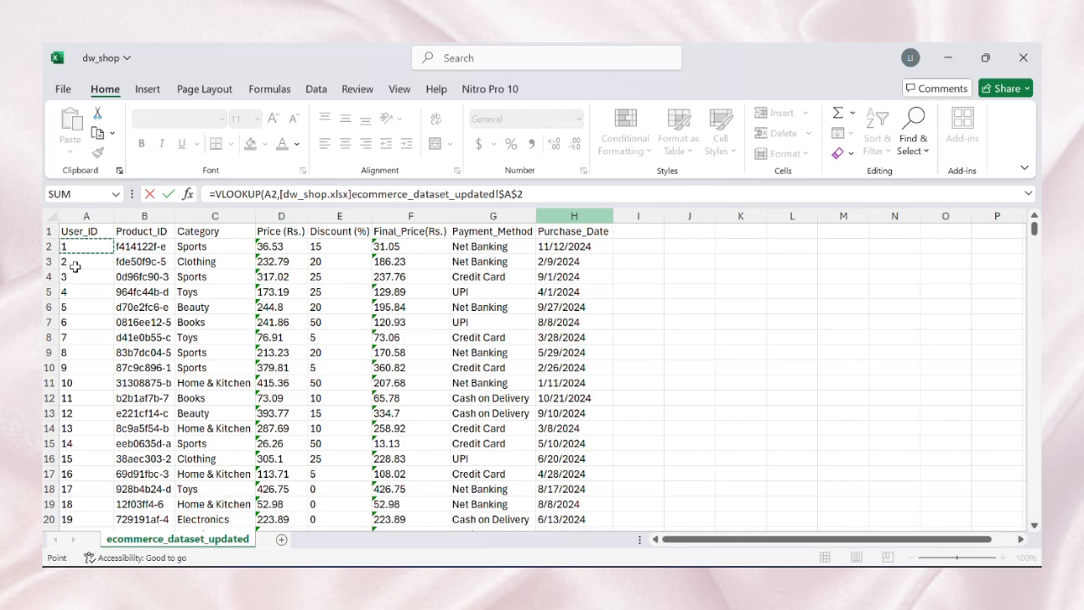
pyautogui.hotkey('ctrl', 'shift', 'Right')
pyautogui.hotkey('ctrl', 'shift', 'Down')
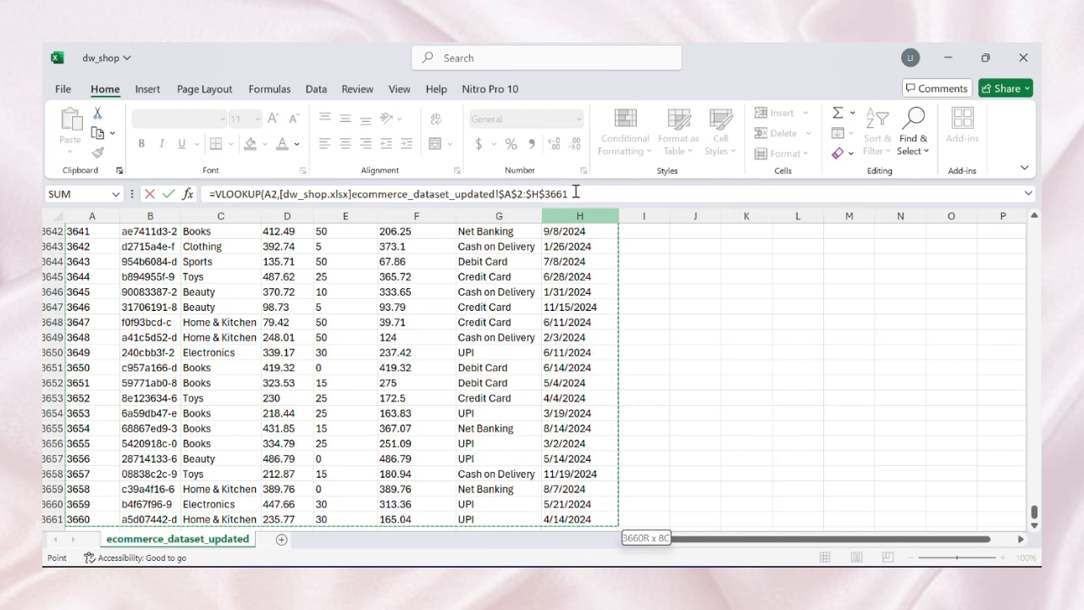
pyautogui.click(575, 191)
pyautogui.write(',')
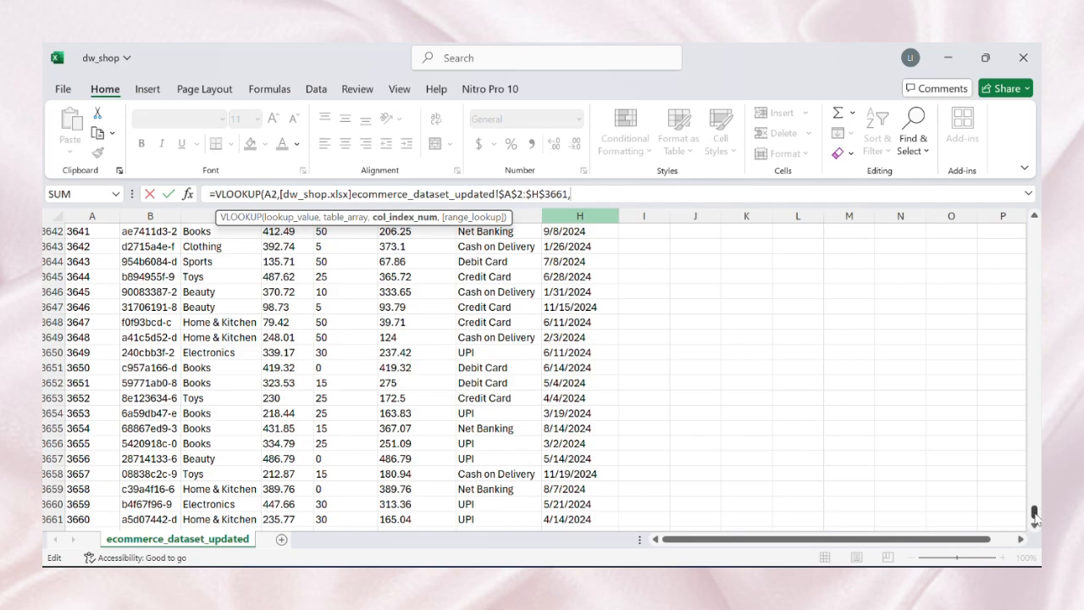
# Step: Complete the Payment_Method lookup with column index 7 and range lookup TRUE, and fill the formula down the whole column
pyautogui.moveTo(1033, 514); pyautogui.dragTo(1034, 227)
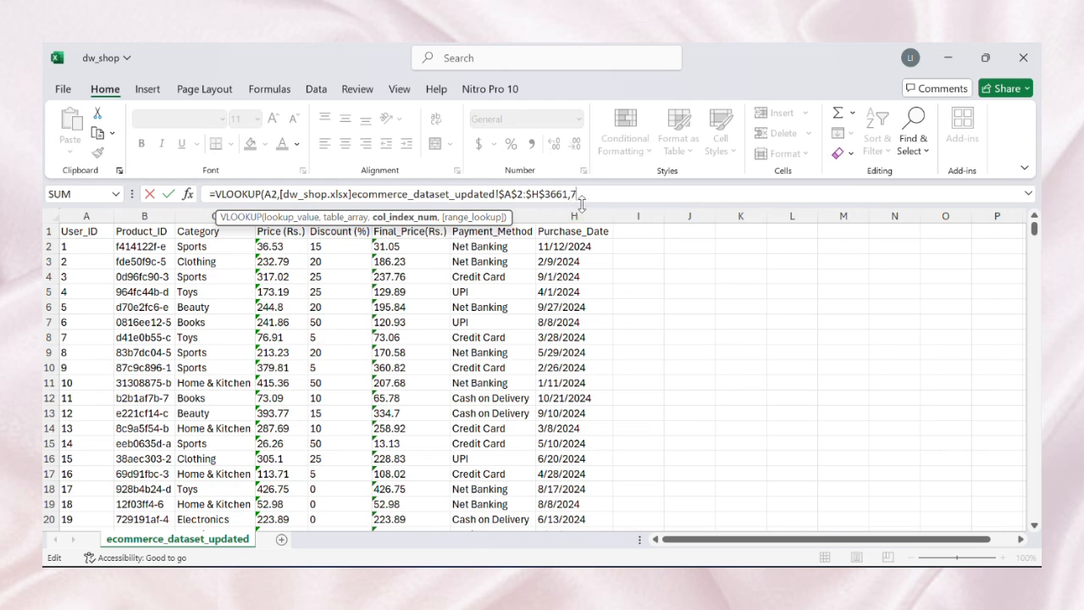
pyautogui.write(',')
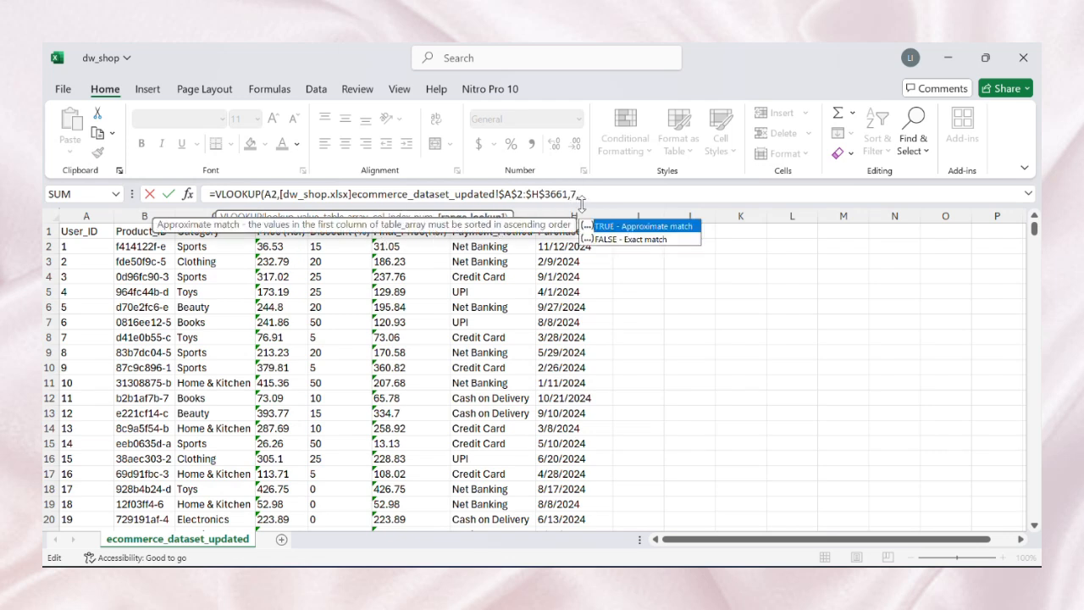
pyautogui.write('te')
pyautogui.write('r')
pyautogui.press('BackSpace')
pyautogui.press('BackSpace')
pyautogui.press('BackSpace')
pyautogui.write('t')
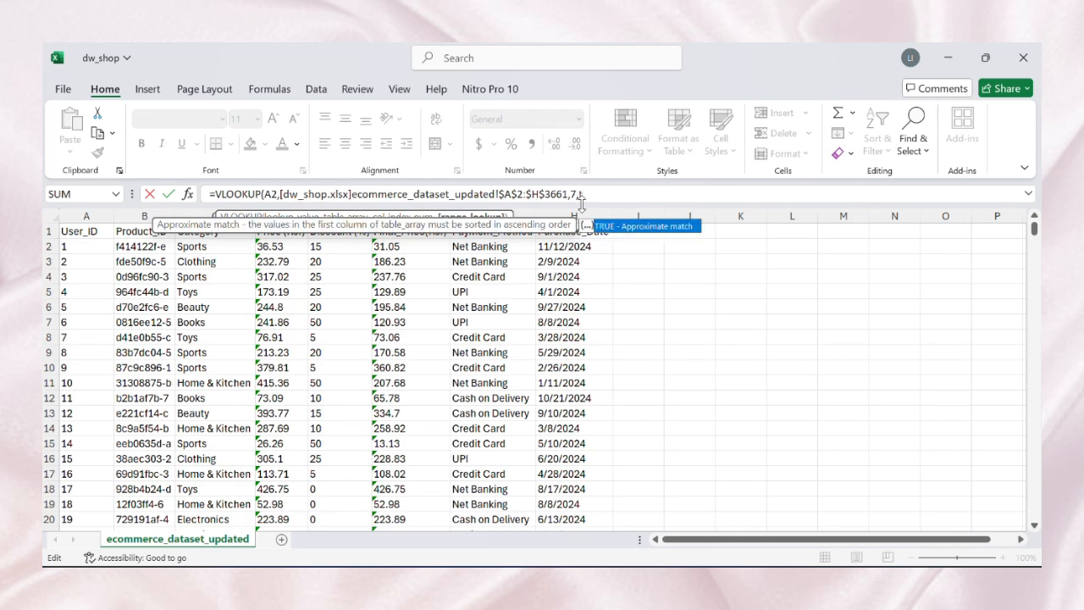
pyautogui.press('Tab')
pyautogui.write(')')
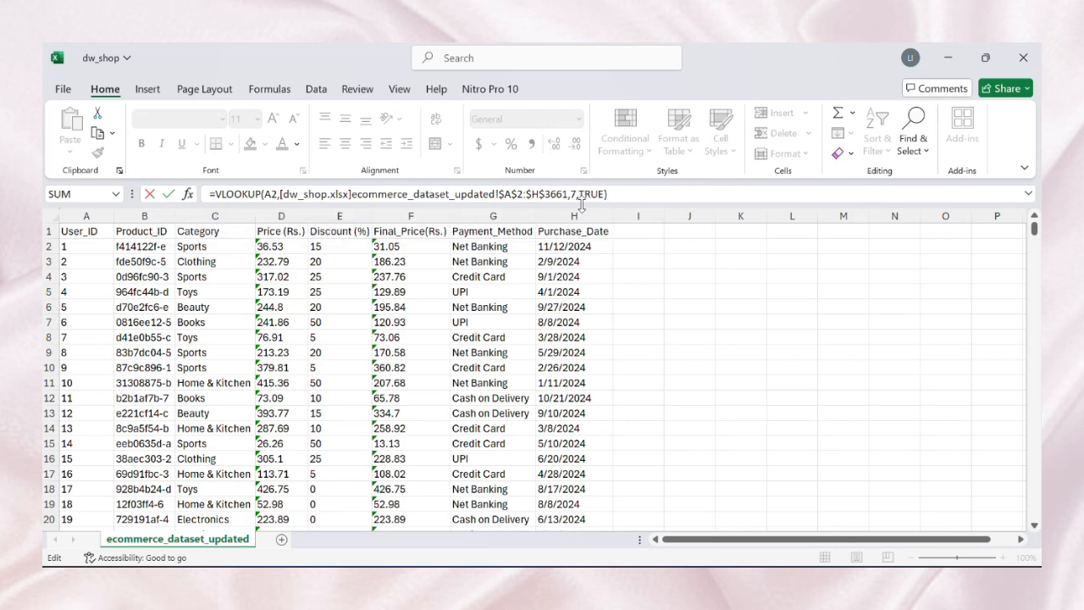
pyautogui.press('Return')
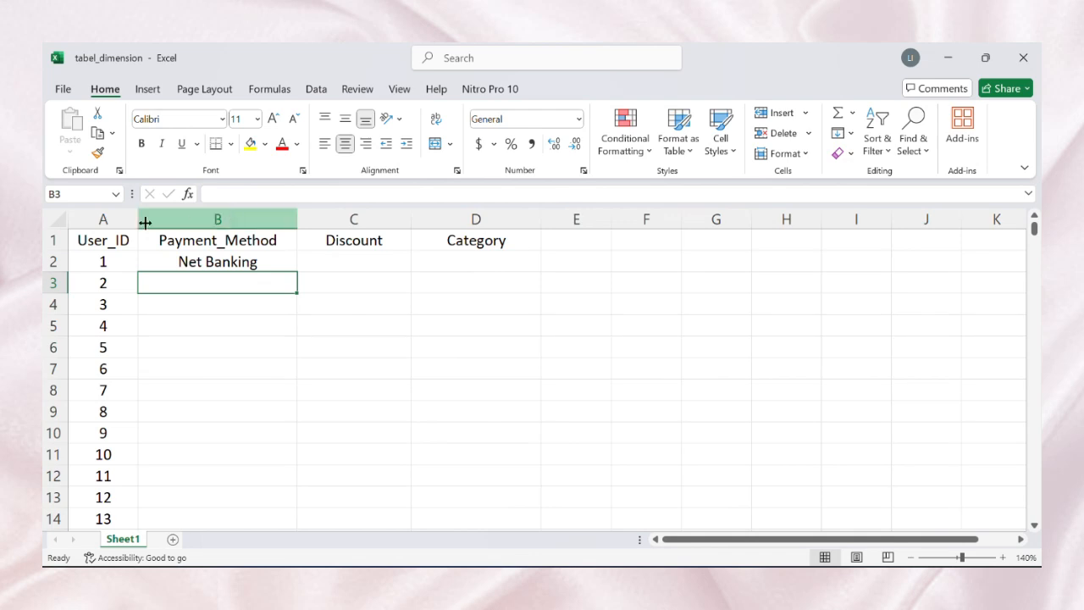
pyautogui.click(200, 263)
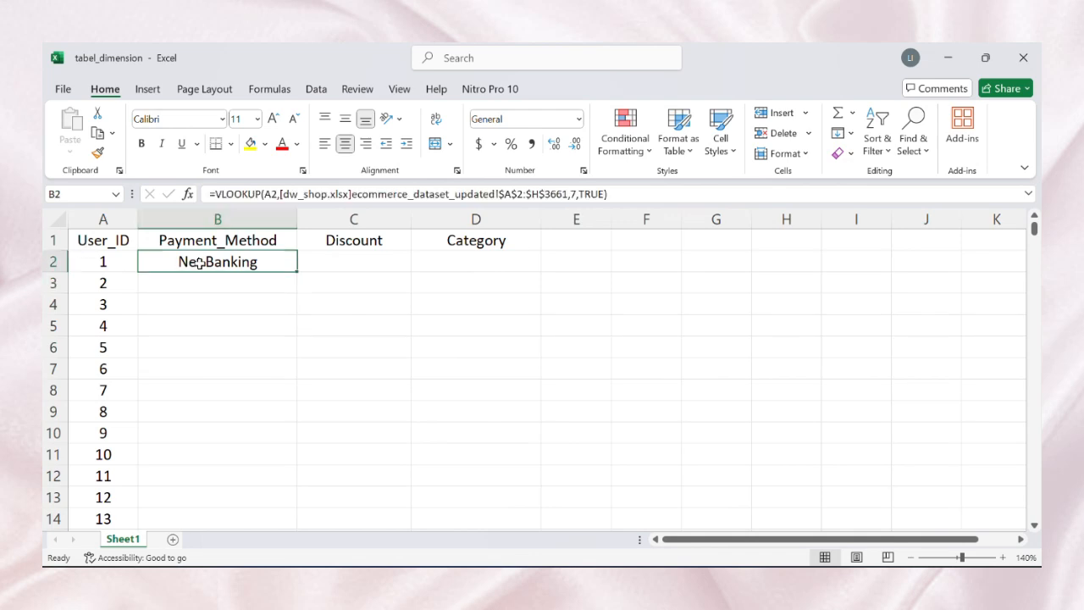
pyautogui.doubleClick(294, 270)
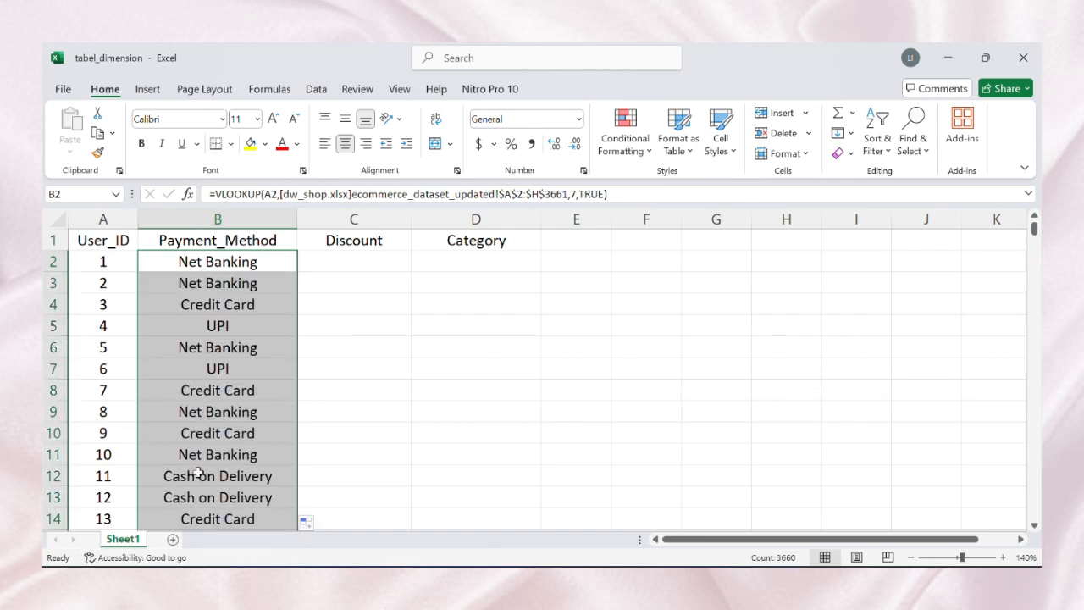
# Step: Start a VLOOKUP formula in cell C2 under Discount with A2 as the lookup value
pyautogui.click(357, 256)
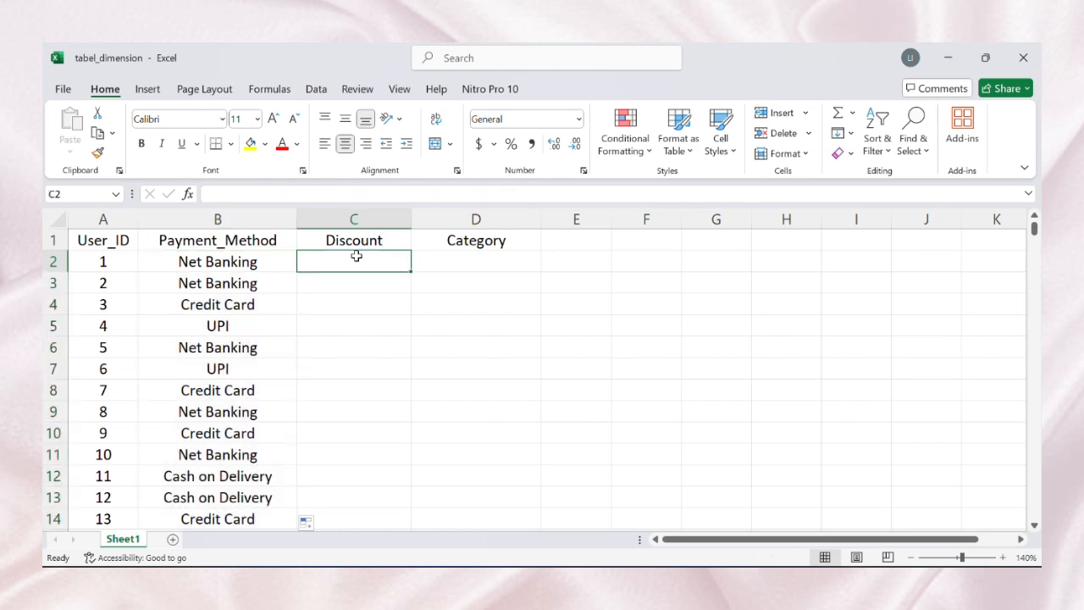
pyautogui.click(237, 195)
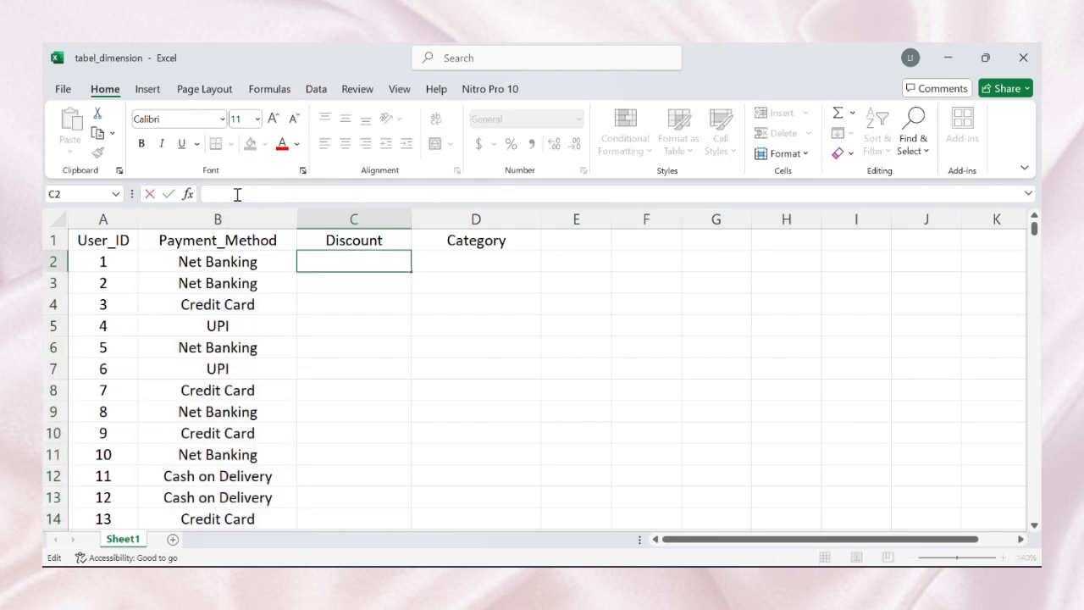
pyautogui.write('=')
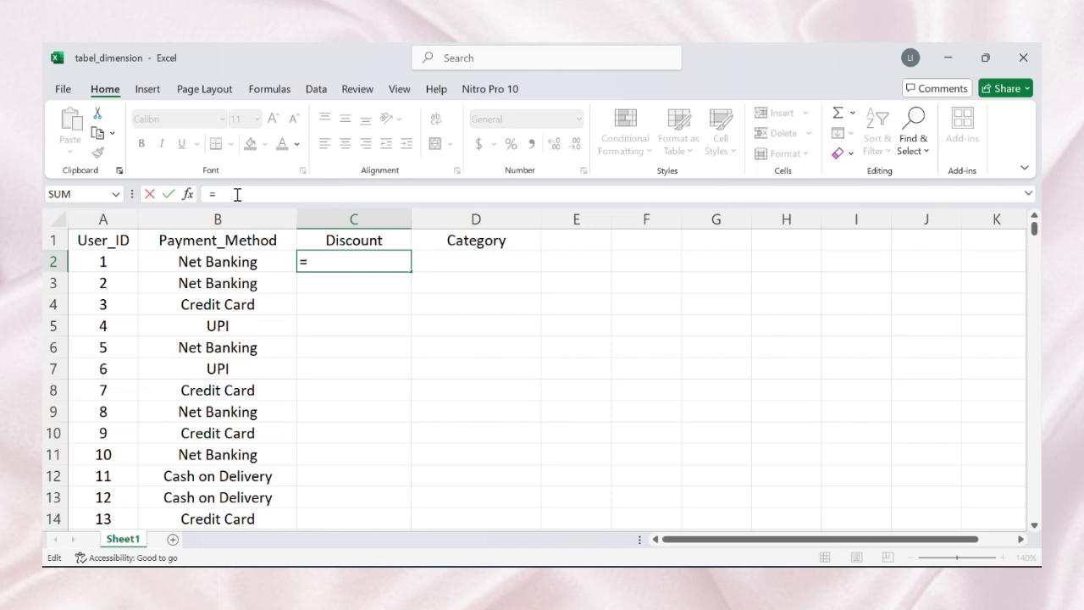
pyautogui.write('vl')
pyautogui.press('Tab')
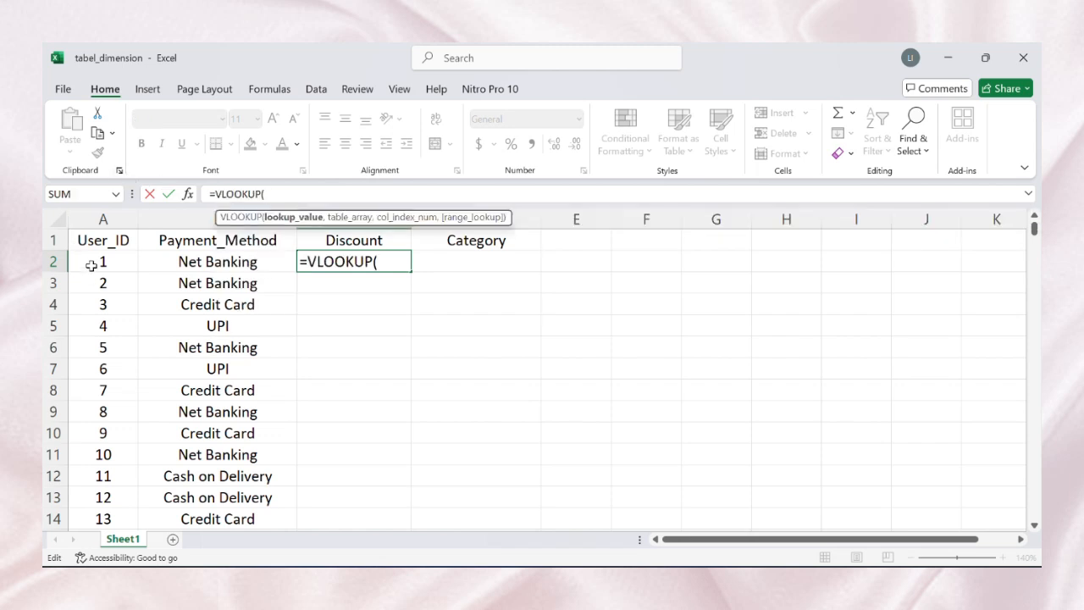
pyautogui.click(118, 269)
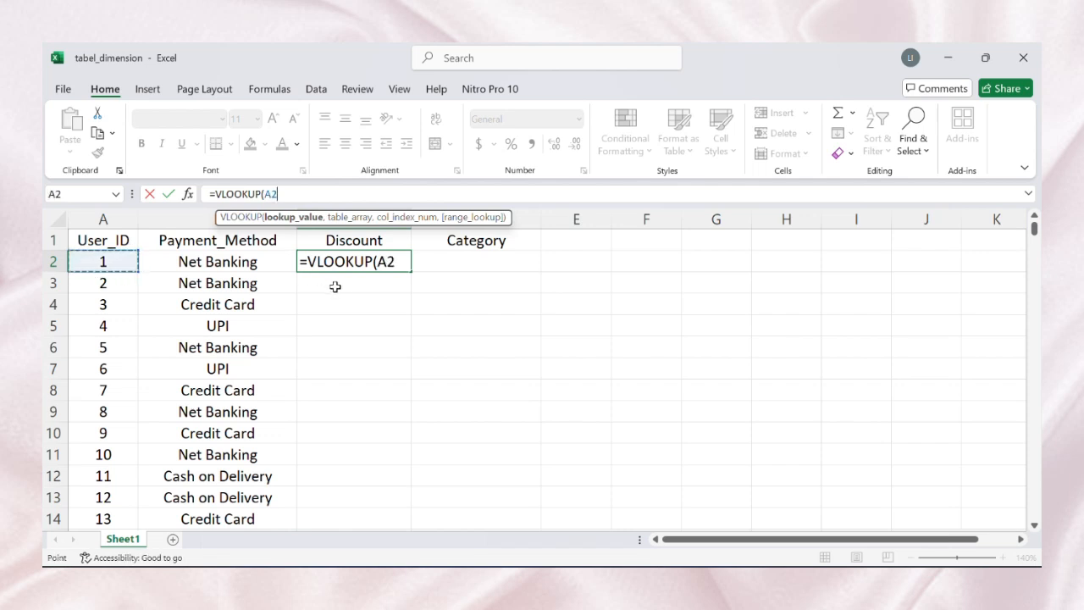
pyautogui.write(',')
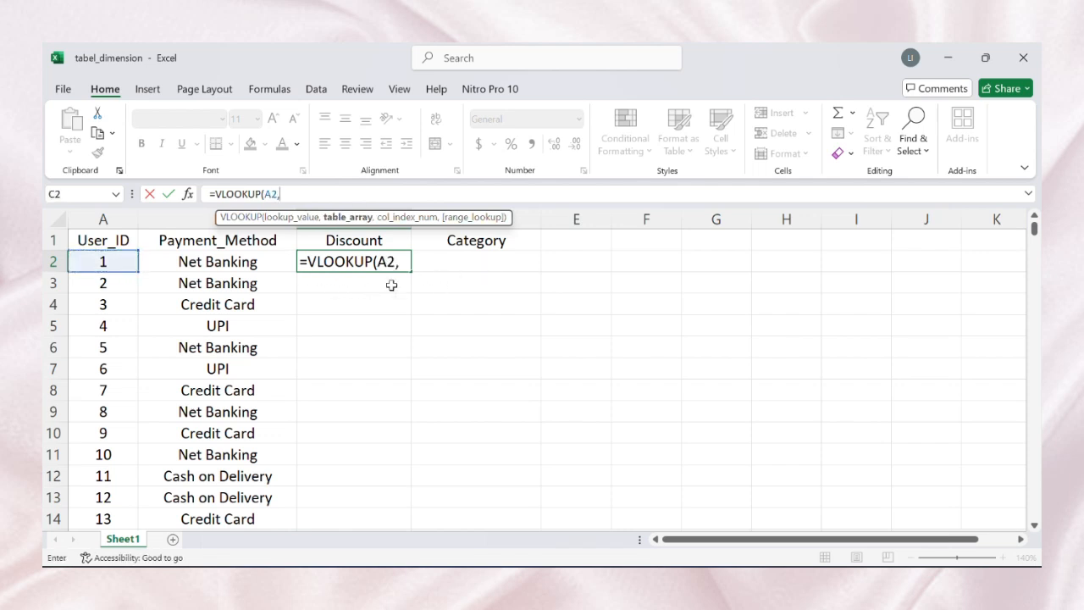
# Step: Set the Discount lookup's table array to $A$2:$H$3661 on the ecommerce_dataset_updated sheet of dw_shop
pyautogui.moveTo(727, 581)
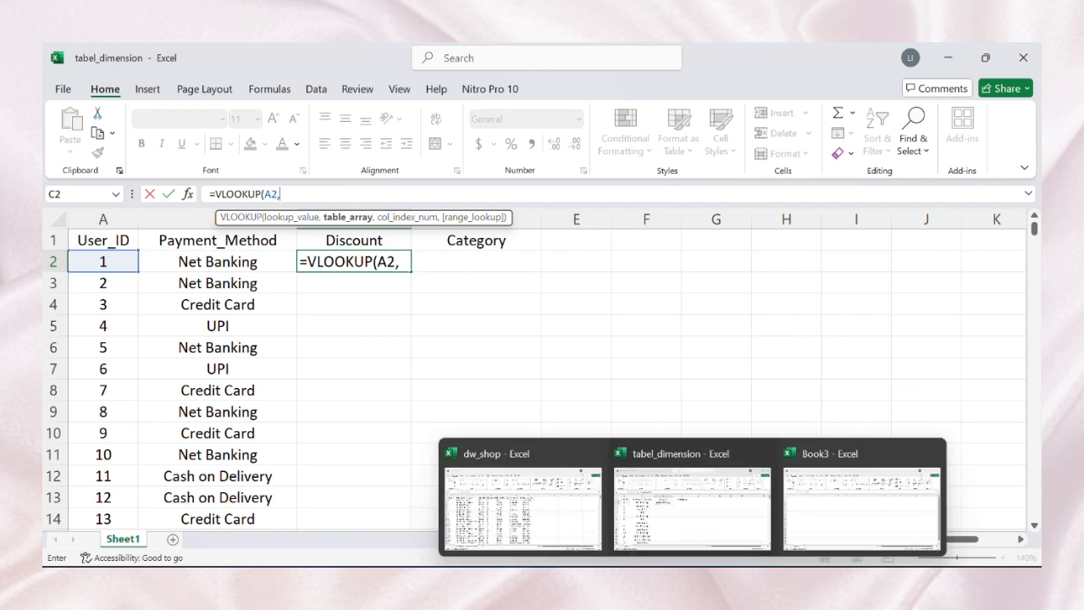
pyautogui.click(554, 508)
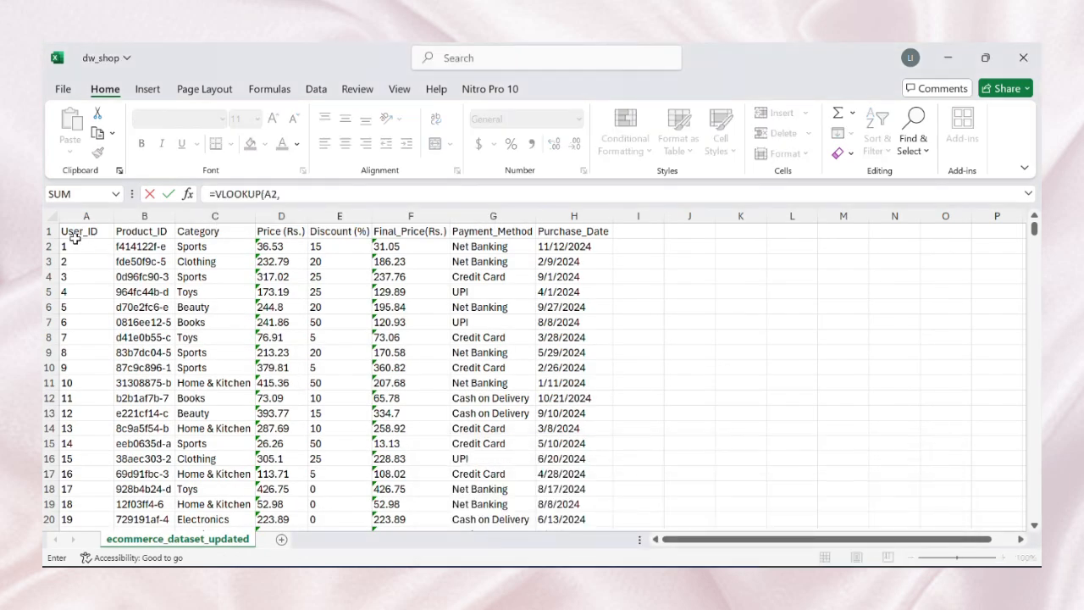
pyautogui.click(74, 246)
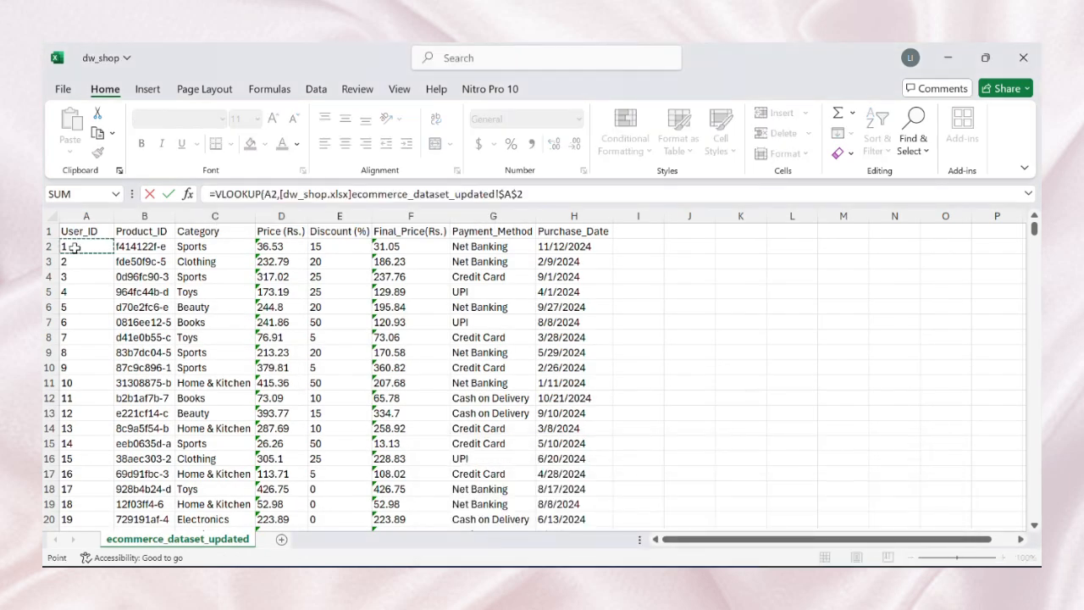
pyautogui.hotkey('ctrl', 'shift', 'Right')
pyautogui.hotkey('ctrl', 'shift', 'Down')
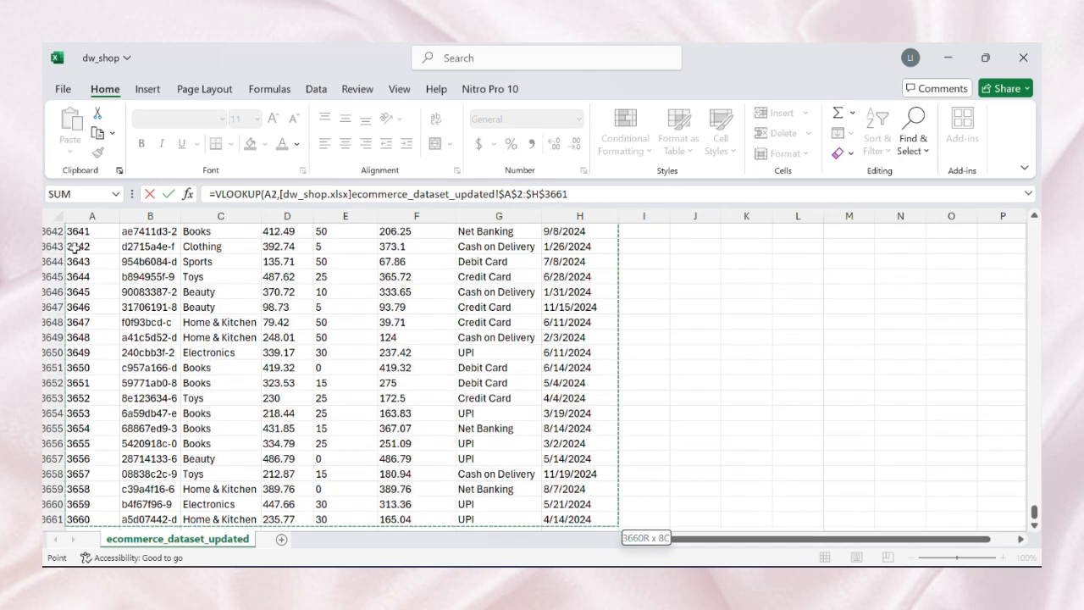
pyautogui.click(583, 195)
pyautogui.write(',')
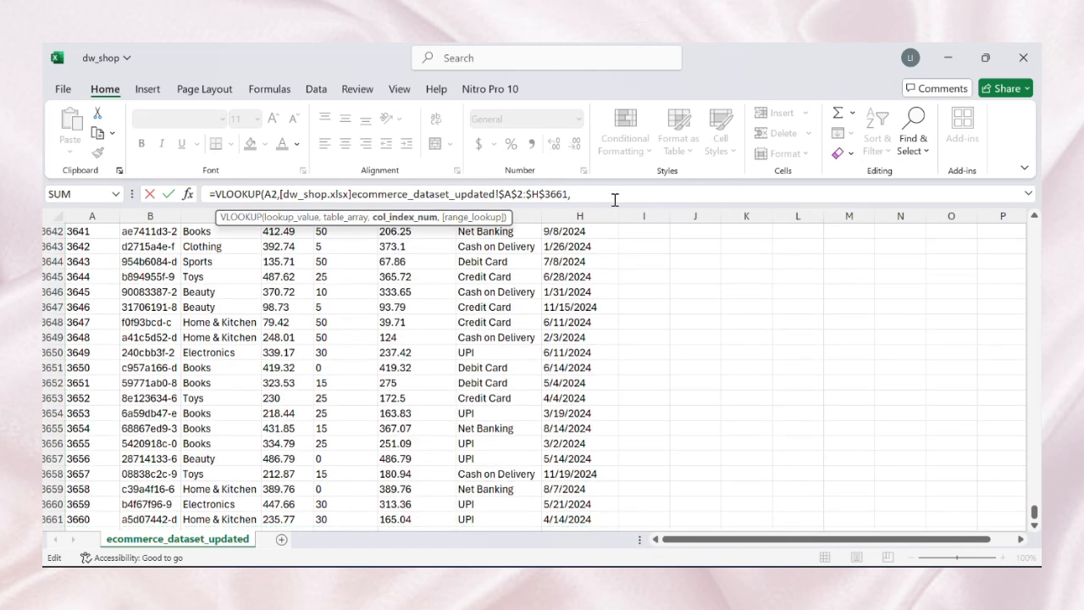
# Step: Complete the Discount lookup with column index 5 and range lookup TRUE, and fill the formula down the whole column
pyautogui.moveTo(1033, 513); pyautogui.dragTo(1034, 227)
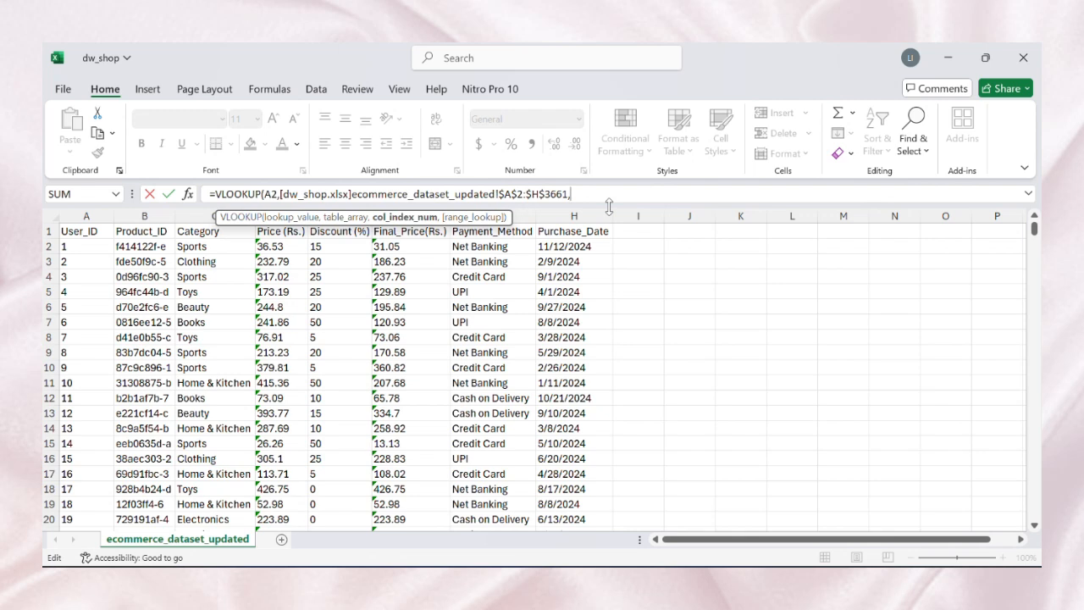
pyautogui.write(',')
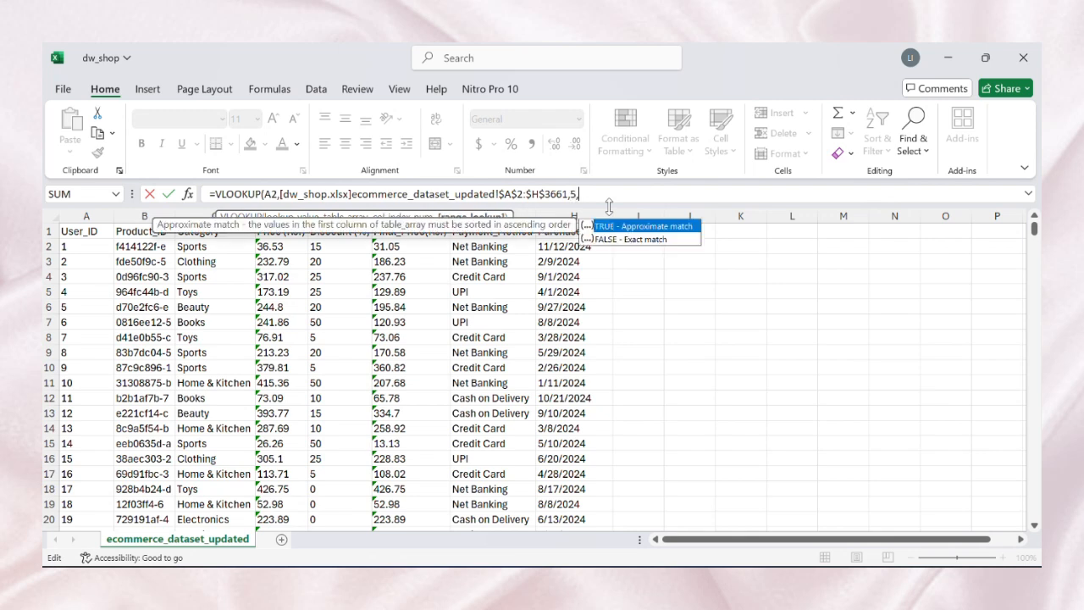
pyautogui.press('Tab')
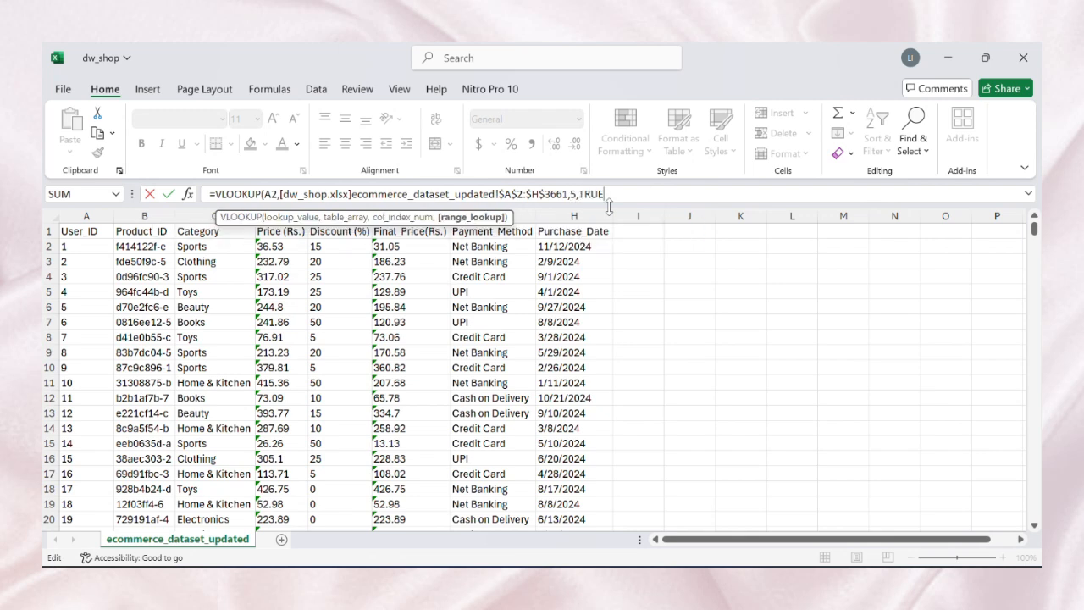
pyautogui.write(')')
pyautogui.press('Return')
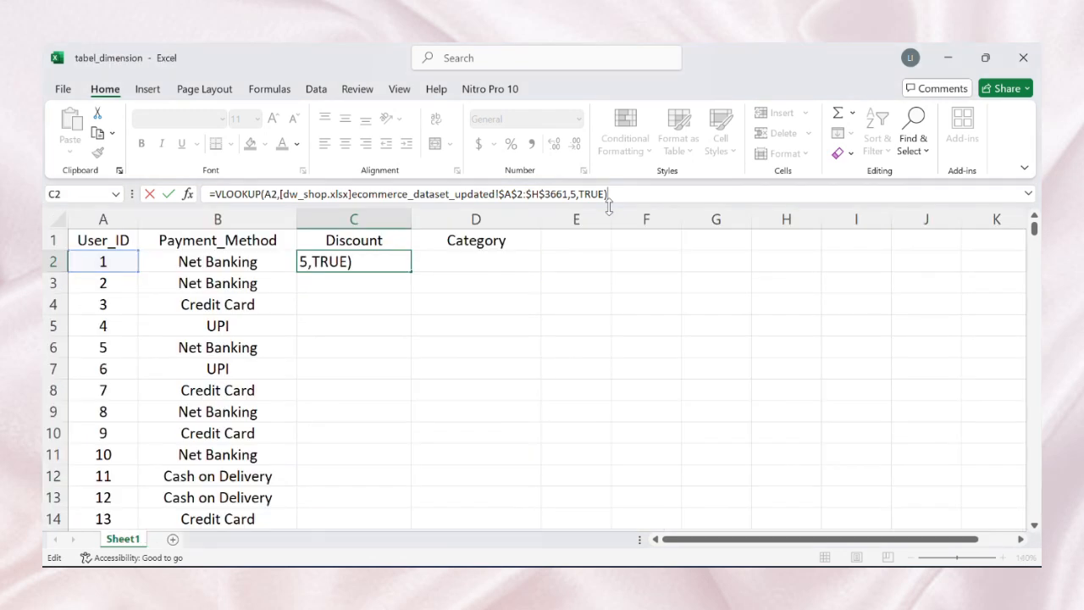
pyautogui.click(311, 266)
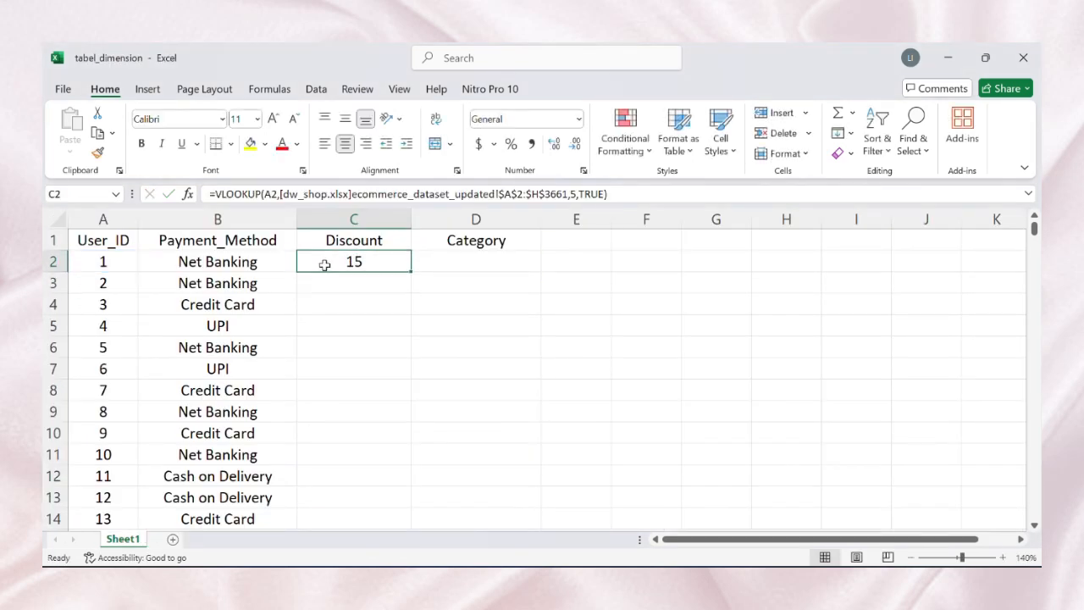
pyautogui.doubleClick(410, 272)
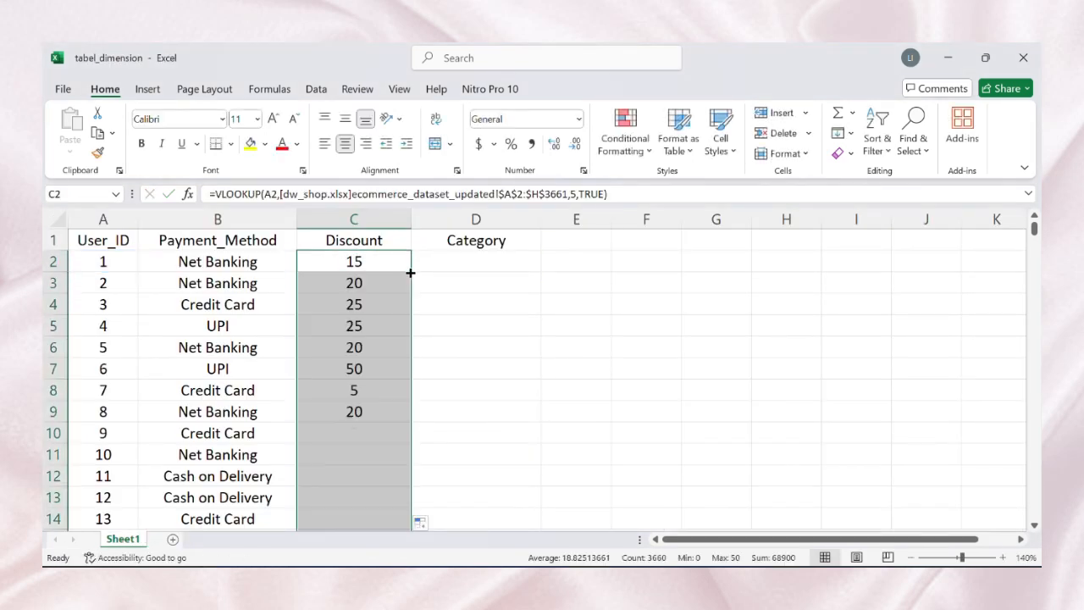
# Step: Start a VLOOKUP formula in cell D2 under Category with A2 as the lookup value
pyautogui.click(474, 257)
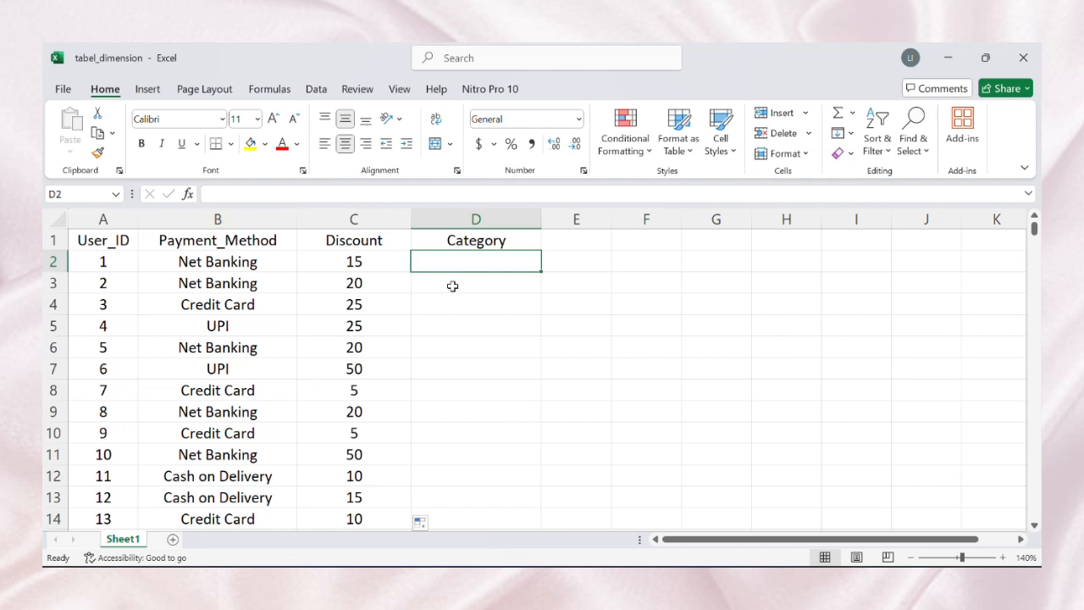
pyautogui.click(321, 195)
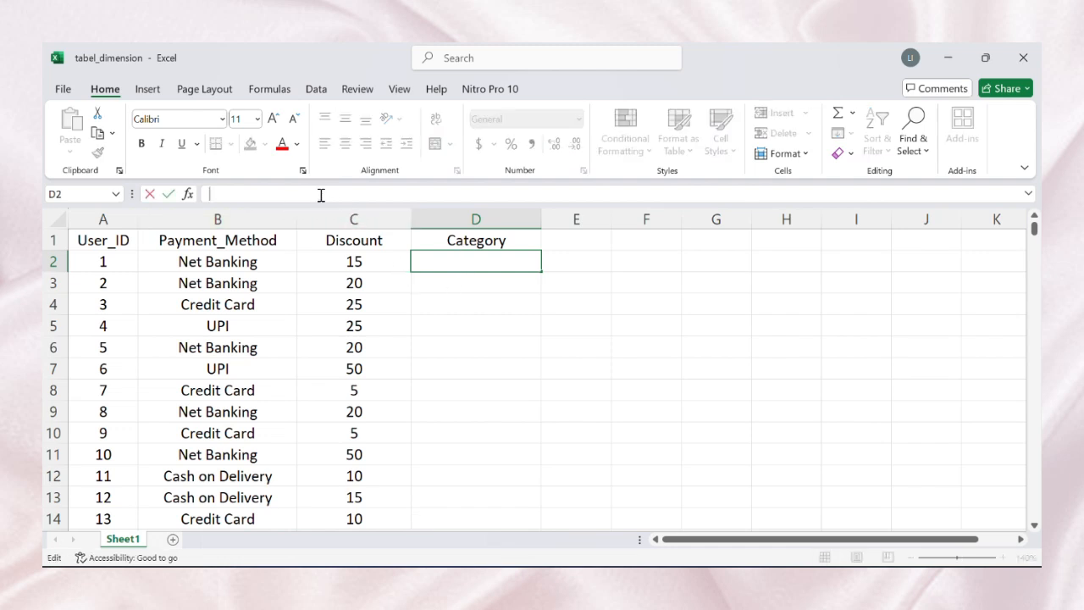
pyautogui.write('=vl')
pyautogui.press('Tab')
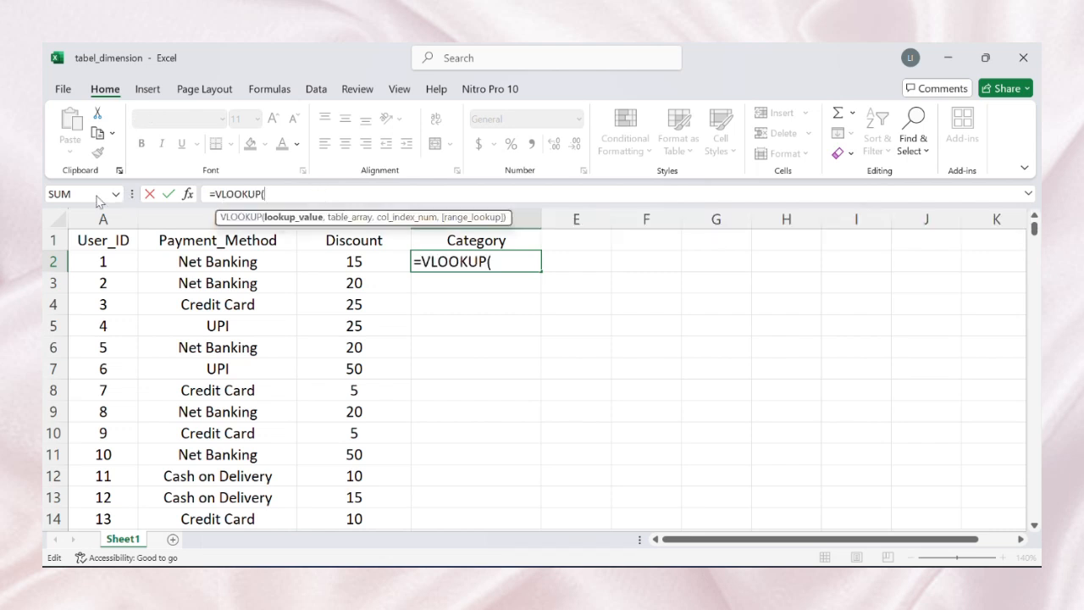
pyautogui.click(81, 260)
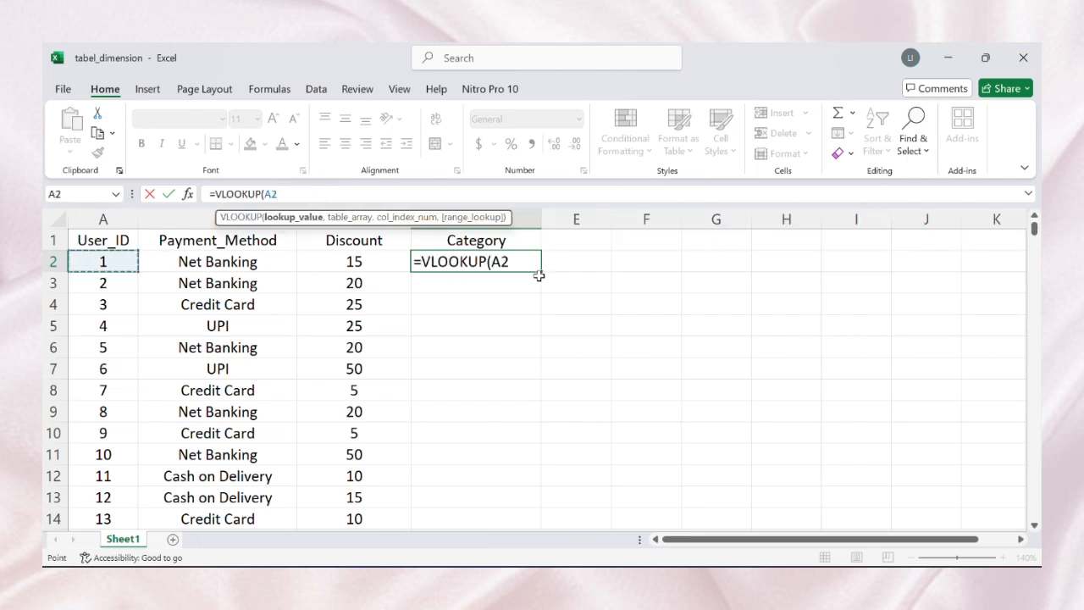
pyautogui.write(',')
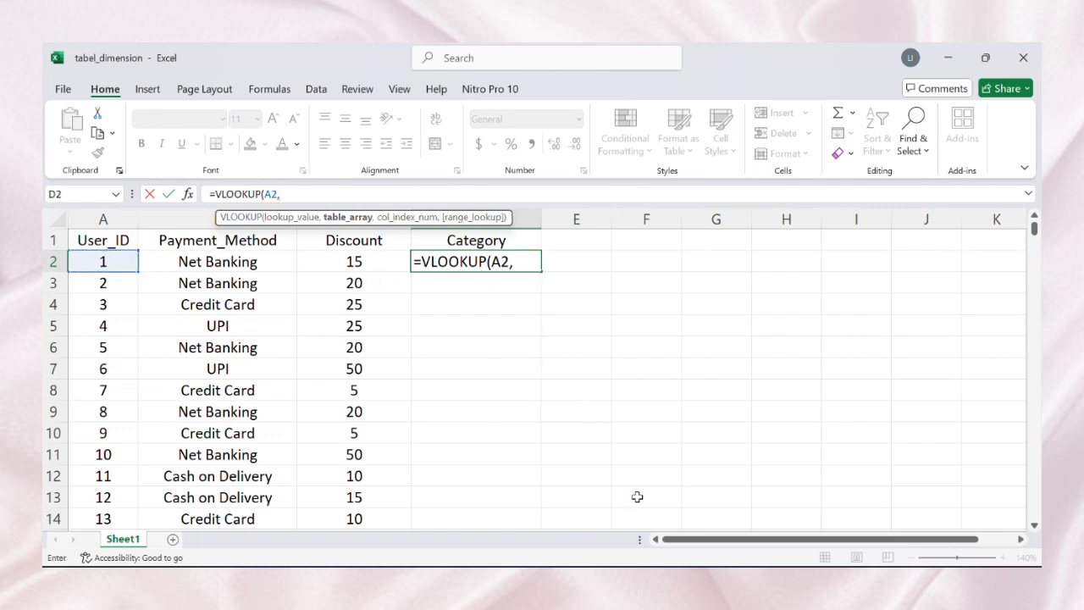
# Step: Set the Category lookup's table array to $A$2:$H$3661 on the ecommerce_dataset_updated sheet of dw_shop
pyautogui.moveTo(692, 584)
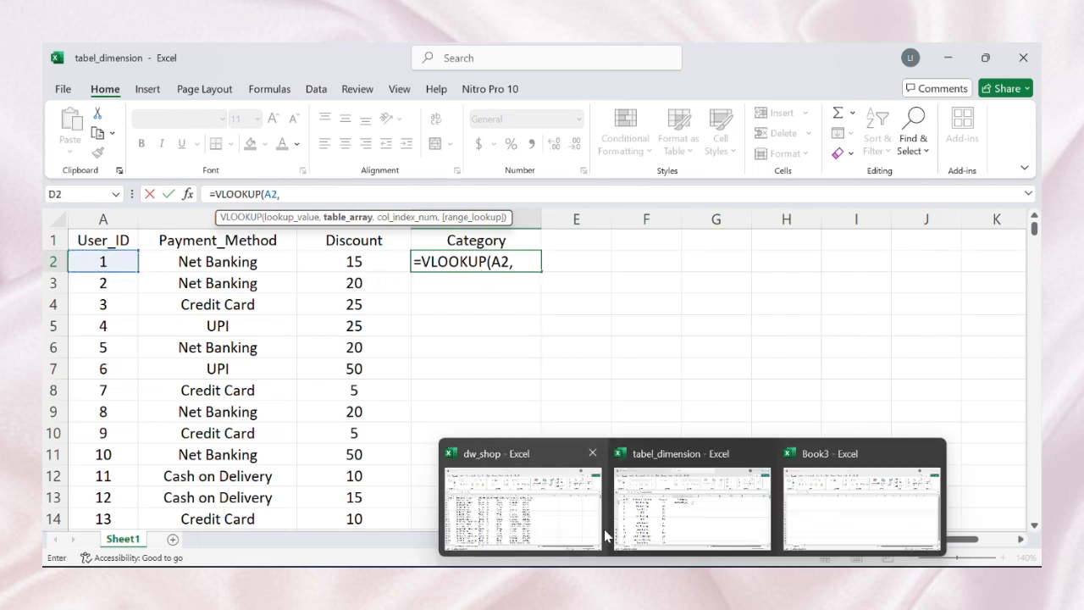
pyautogui.click(563, 511)
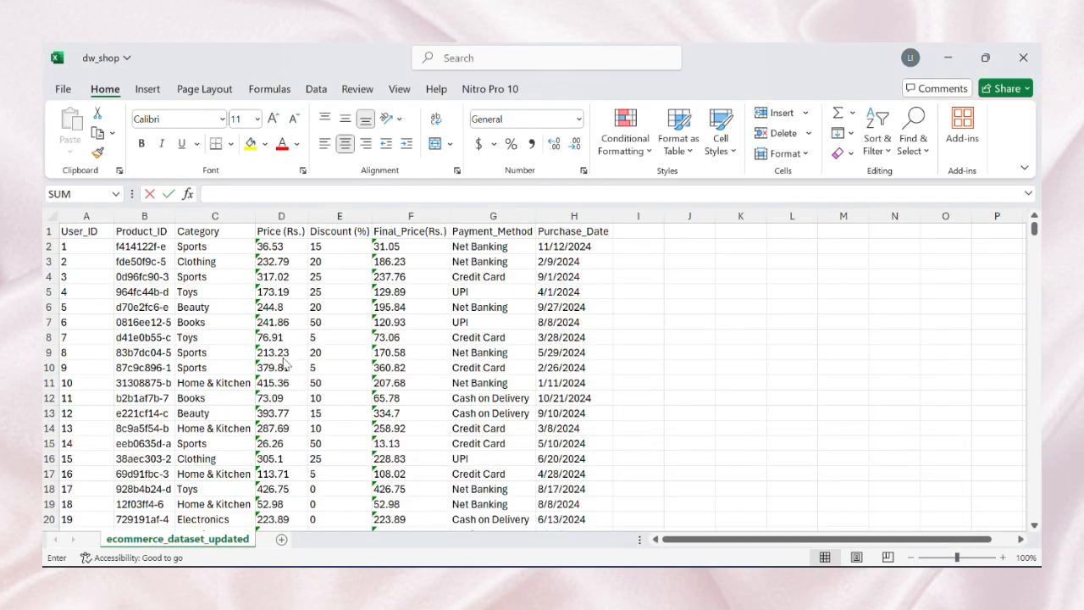
pyautogui.click(66, 246)
pyautogui.hotkey('ctrl', 'shift', 'Right')
pyautogui.hotkey('ctrl', 'shift', 'Down')
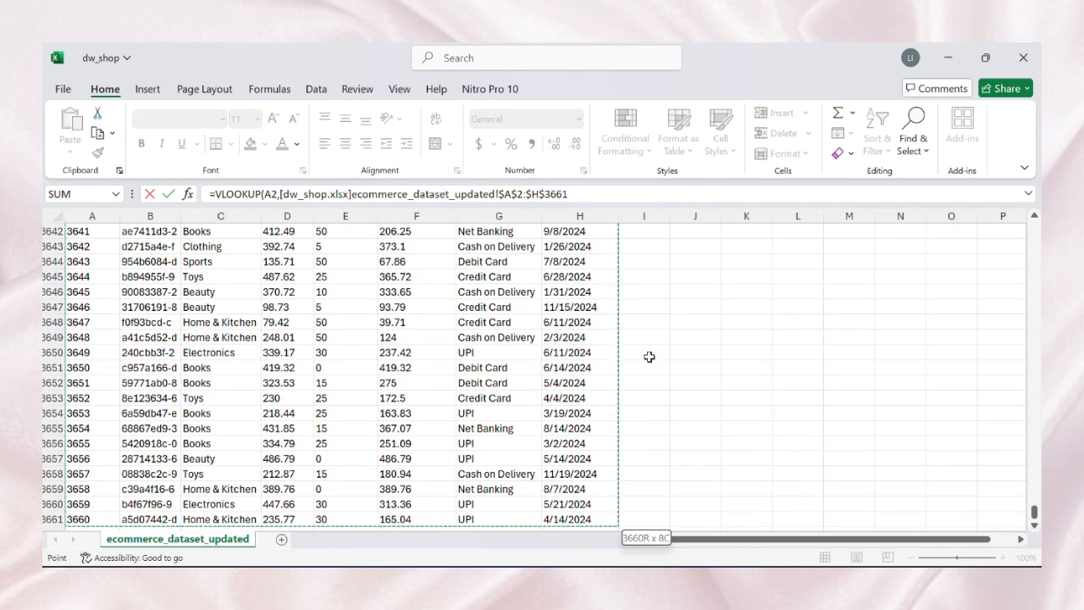
pyautogui.click(589, 196)
pyautogui.write(',')
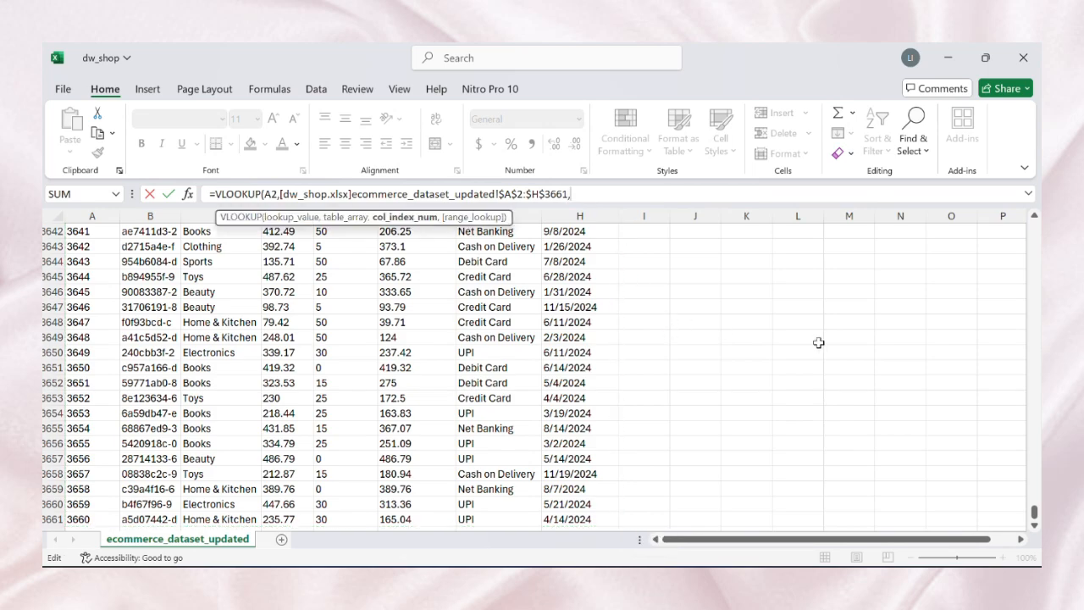
# Step: Complete the Category lookup with column index 3 and range lookup TRUE, and fill the formula down the whole column
pyautogui.moveTo(1035, 512); pyautogui.dragTo(1034, 228)
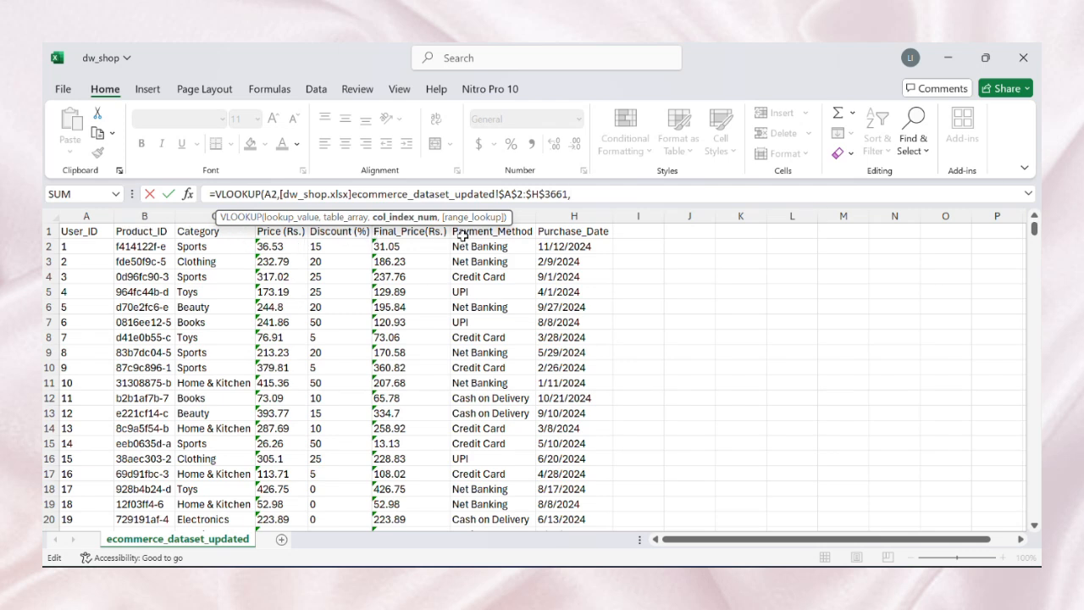
pyautogui.write('3,')
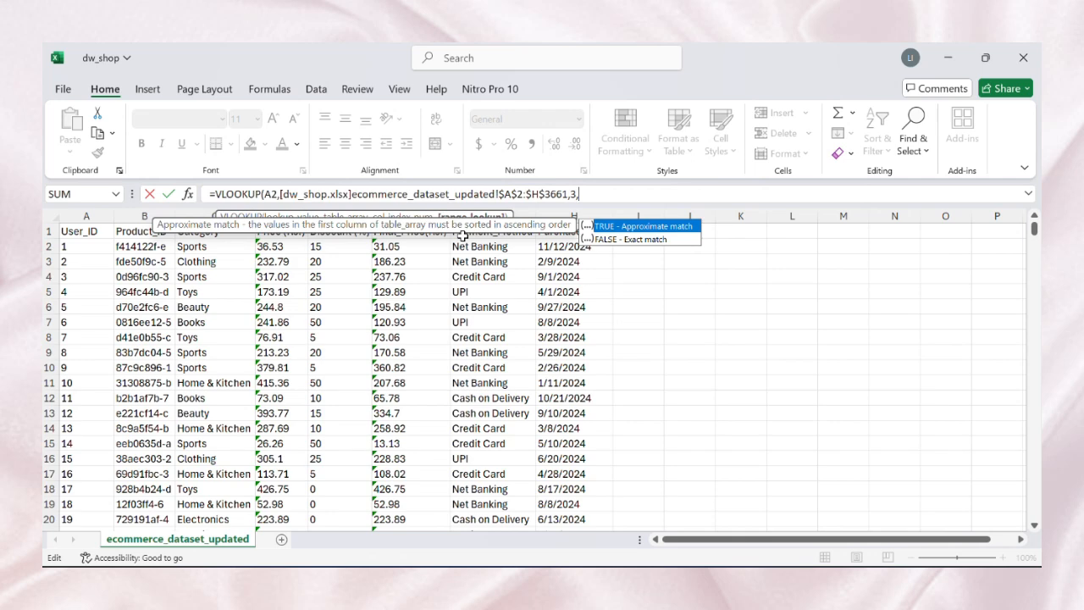
pyautogui.press('Tab')
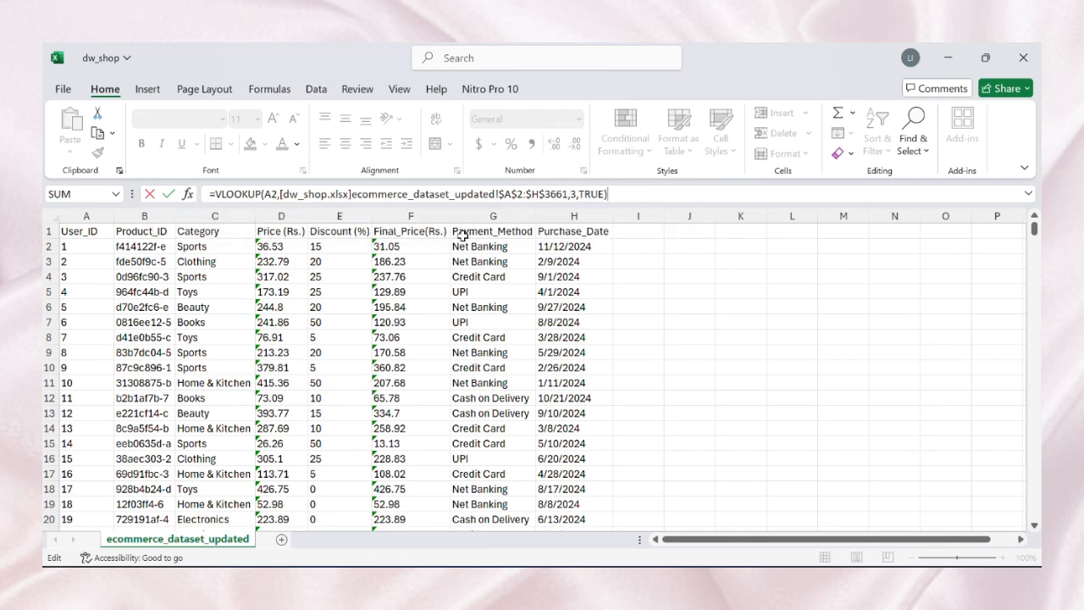
pyautogui.press('Return')
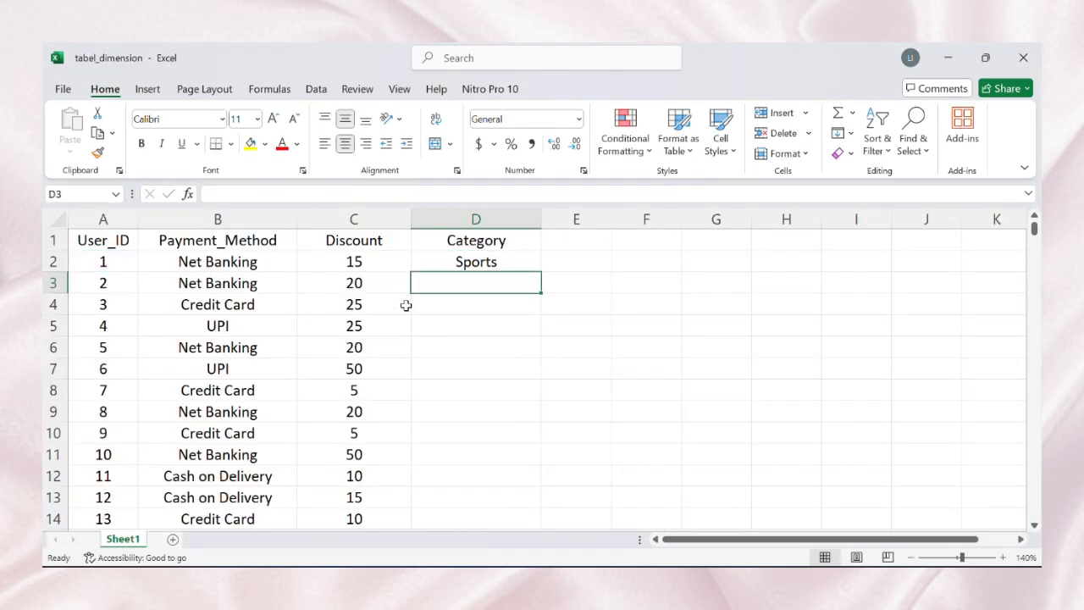
pyautogui.click(455, 263)
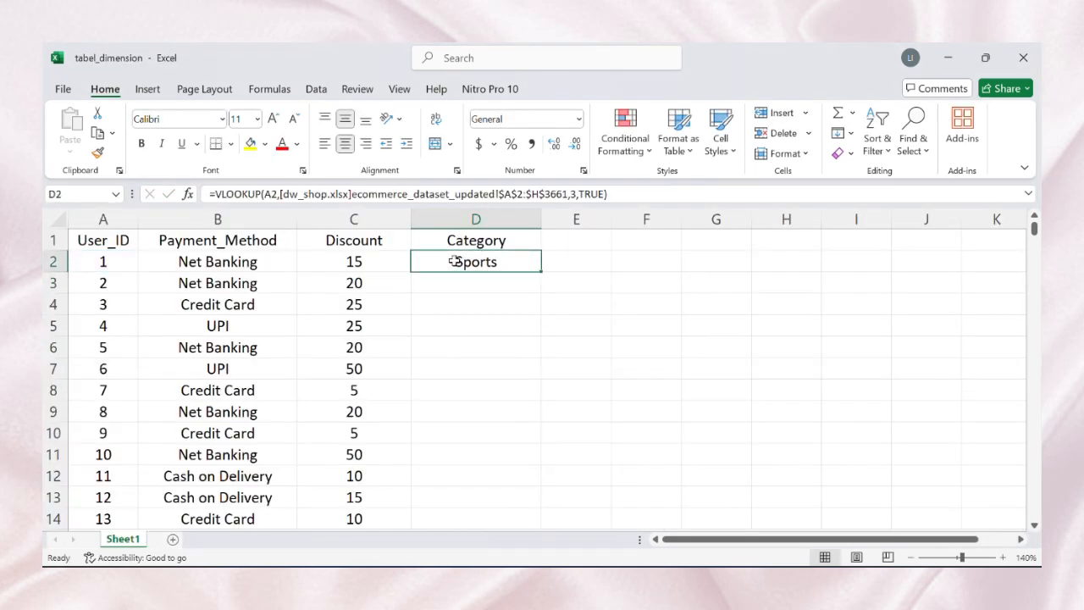
pyautogui.doubleClick(542, 273)
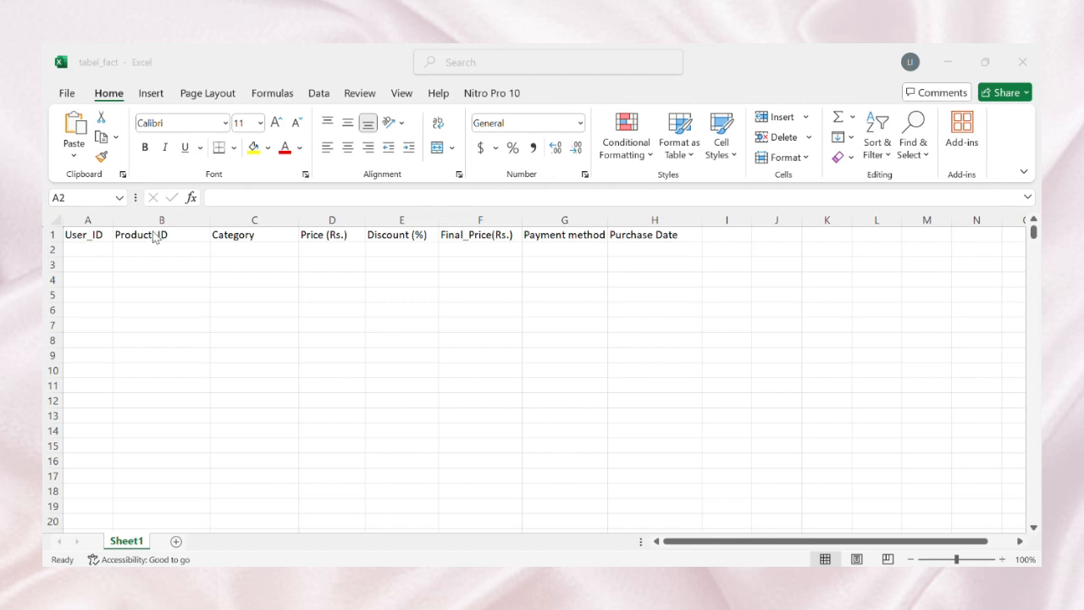
# Step: In tabel_fact, number the User_ID column from 1 in A2 with a linear series in columns, step value 1 and stop value 3660
pyautogui.click(79, 252)
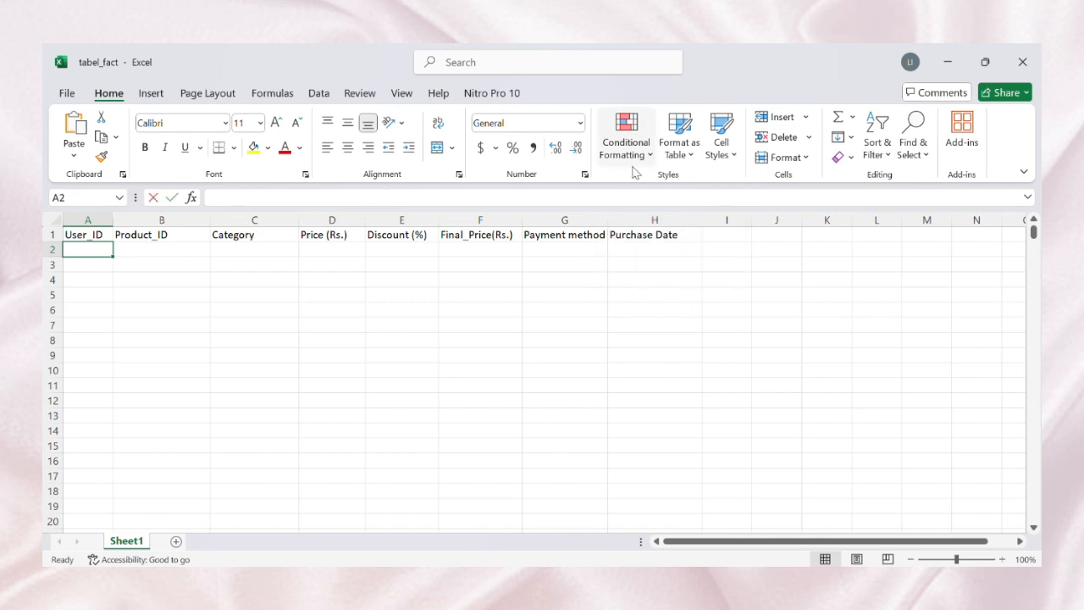
pyautogui.write('1')
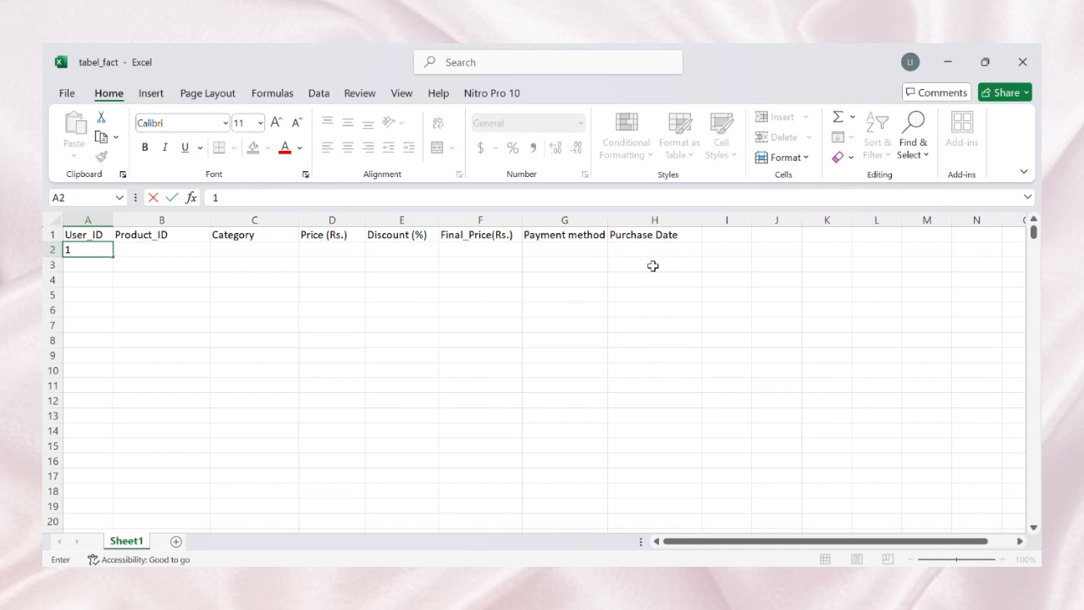
pyautogui.press('Return')
pyautogui.press('Up')
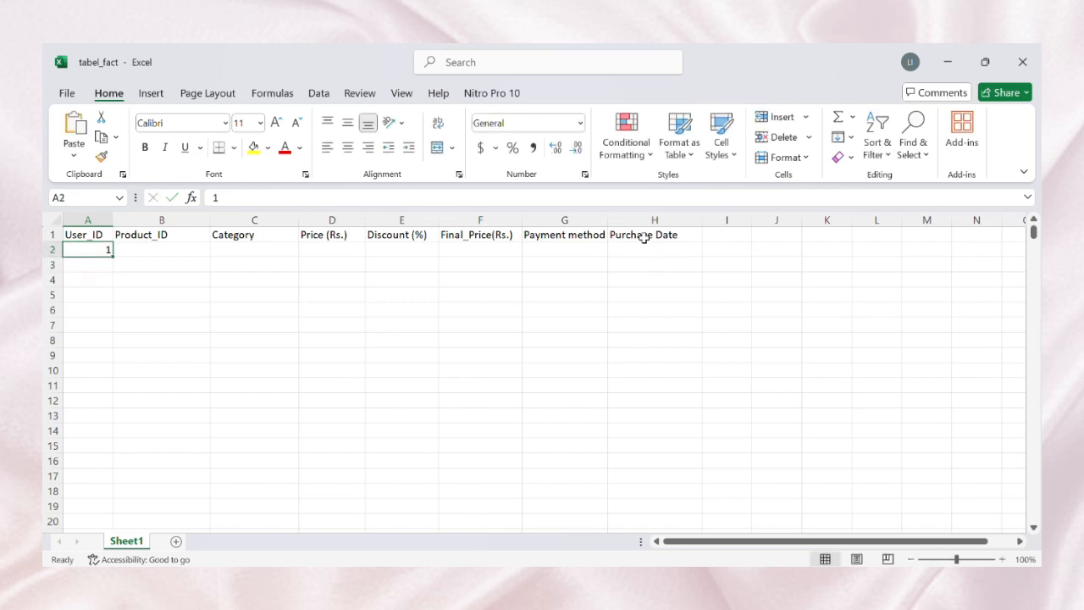
pyautogui.click(848, 138)
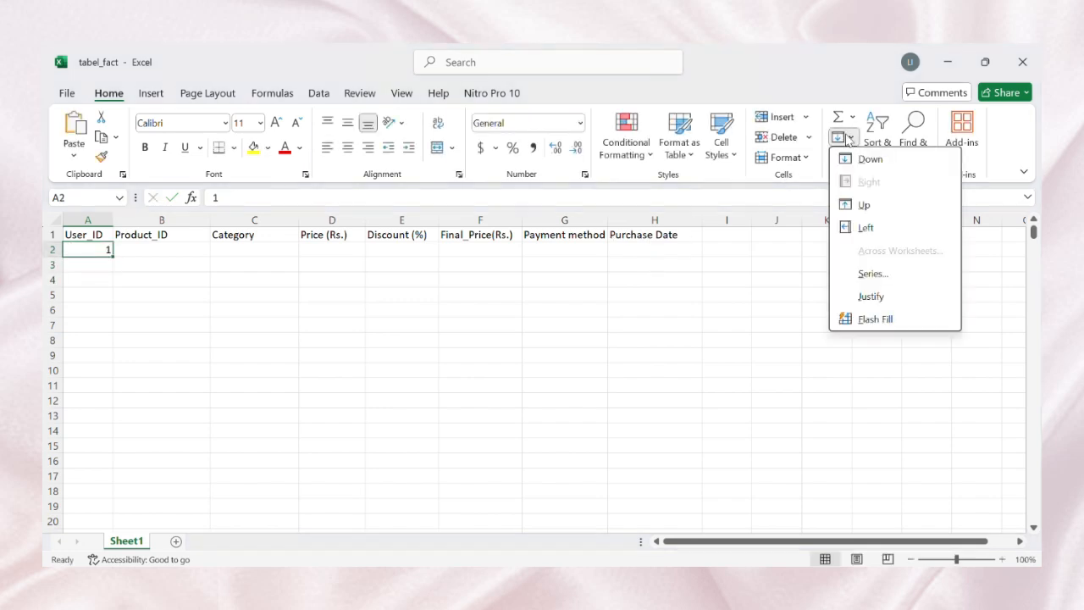
pyautogui.click(874, 274)
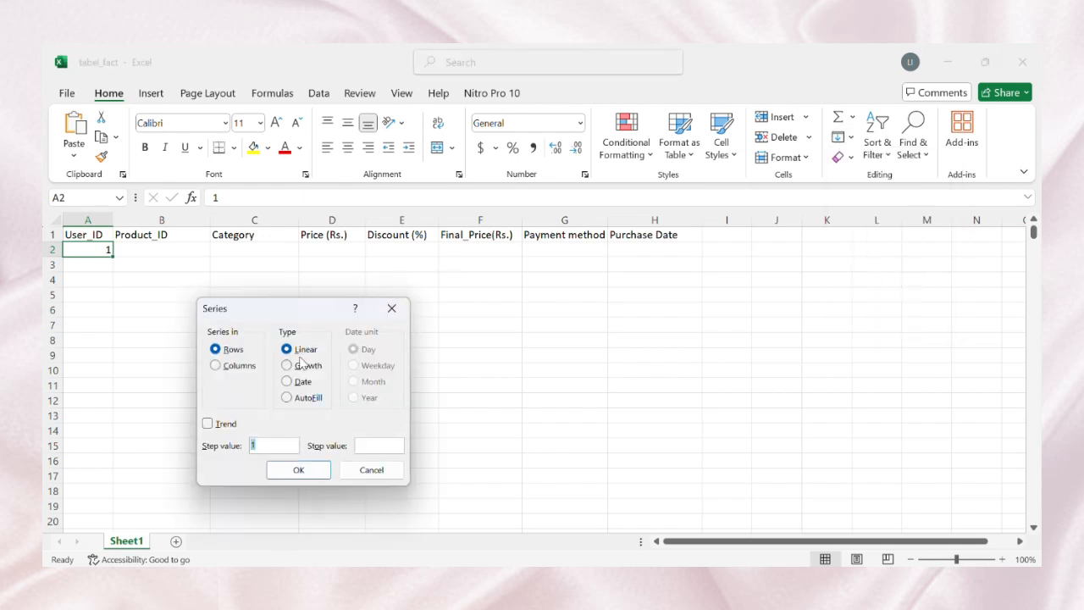
pyautogui.click(241, 367)
pyautogui.click(369, 442)
pyautogui.write('3660')
pyautogui.press('Return')
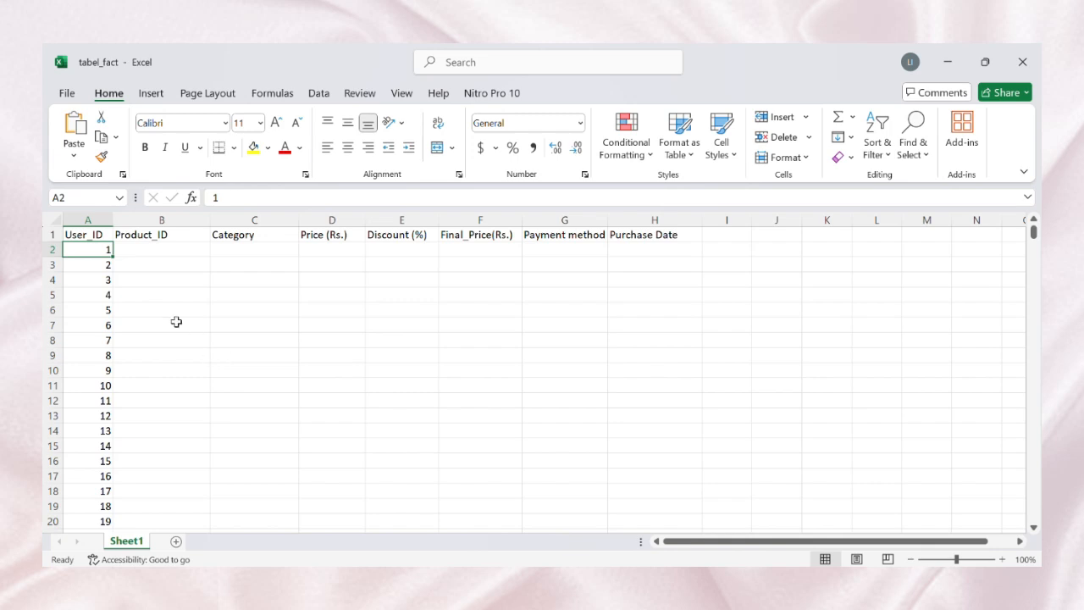
# Step: Start a VLOOKUP formula in cell B2 under Product_ID with A2 as the lookup value
pyautogui.click(162, 252)
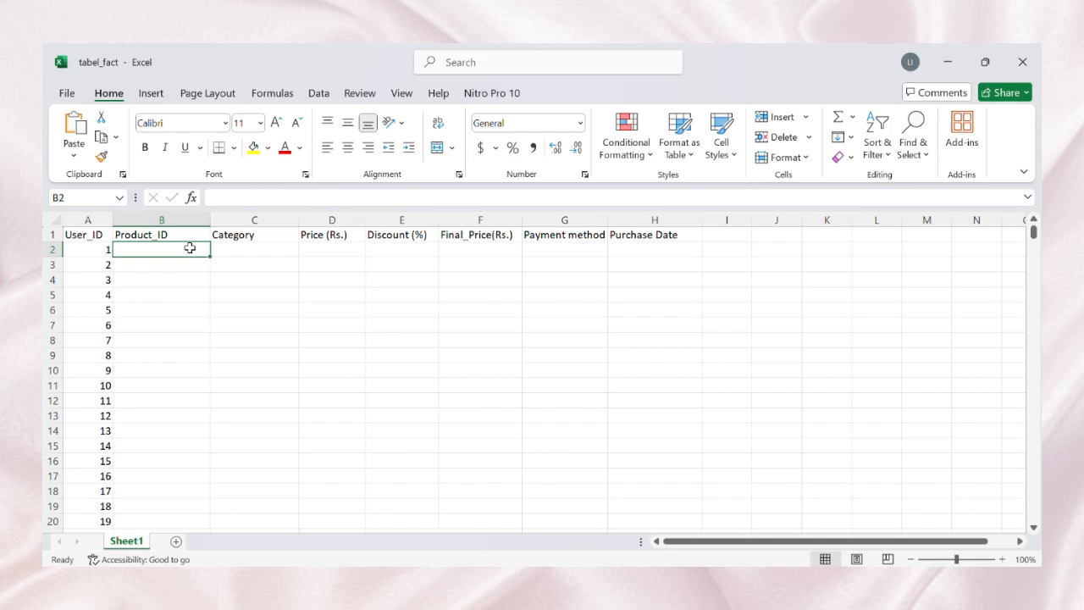
pyautogui.write('=')
pyautogui.press('capslock')
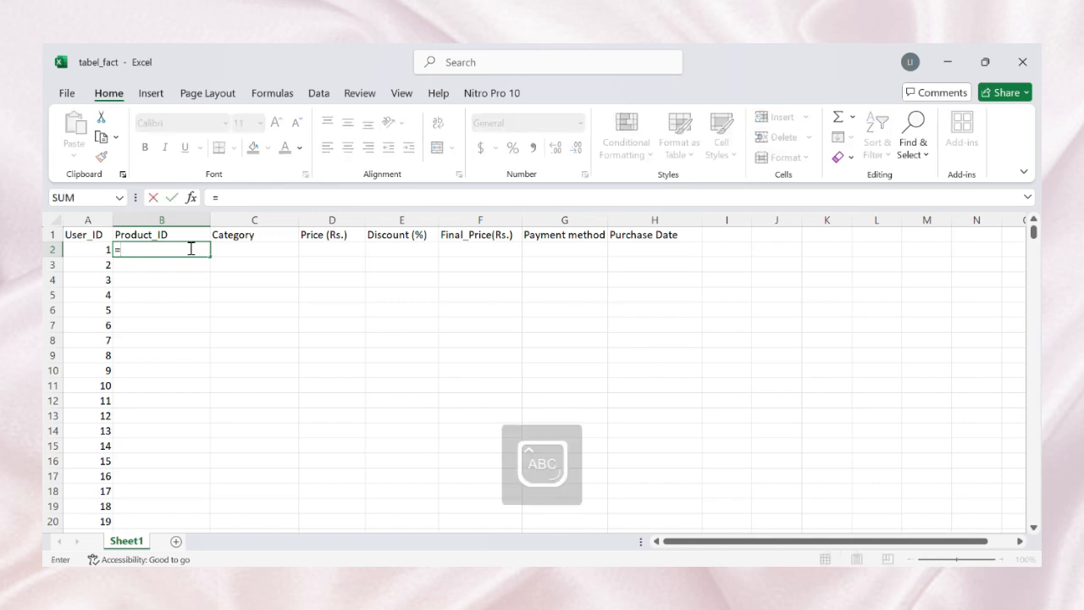
pyautogui.write('V')
pyautogui.press('capslock')
pyautogui.write('l')
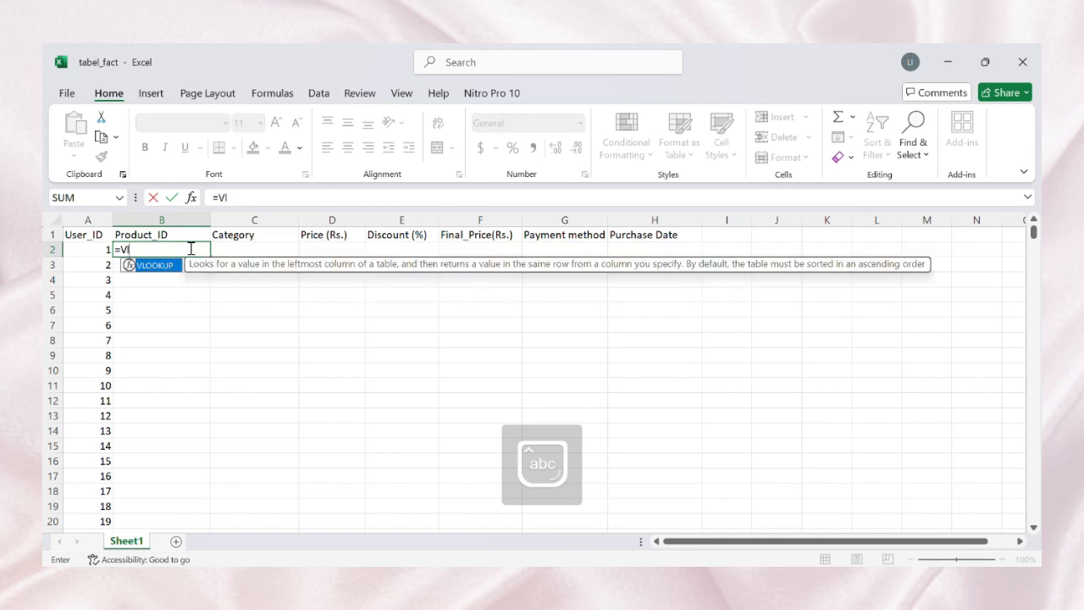
pyautogui.press('Tab')
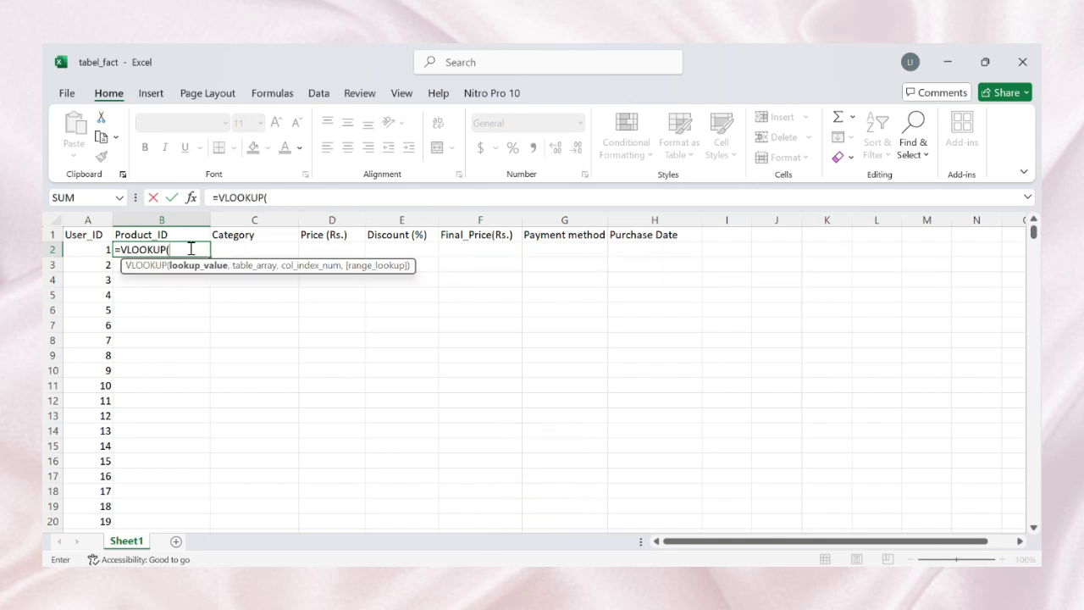
pyautogui.click(90, 250)
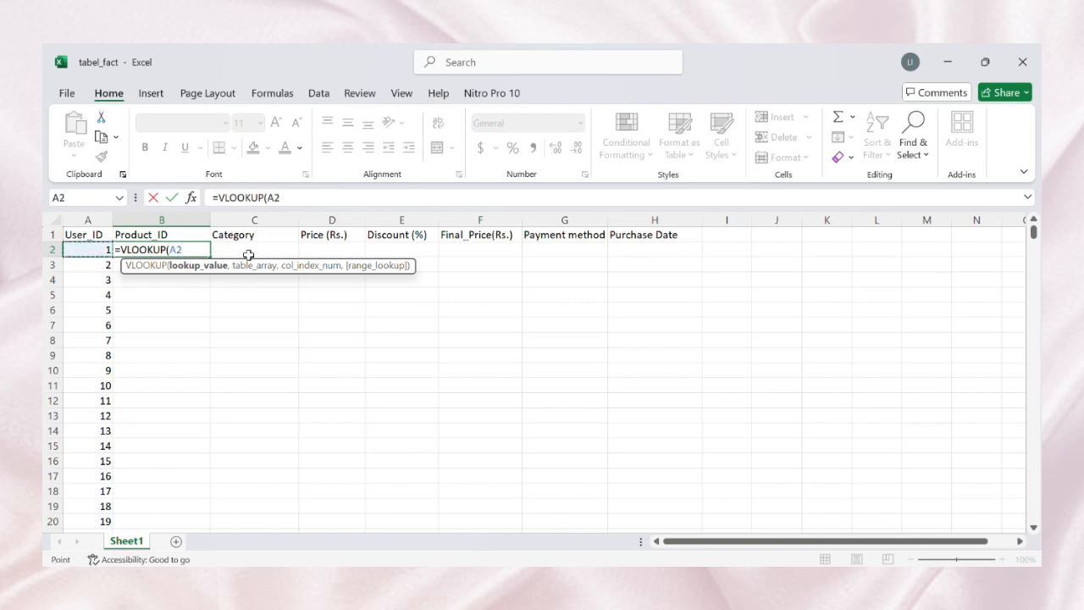
pyautogui.write(',')
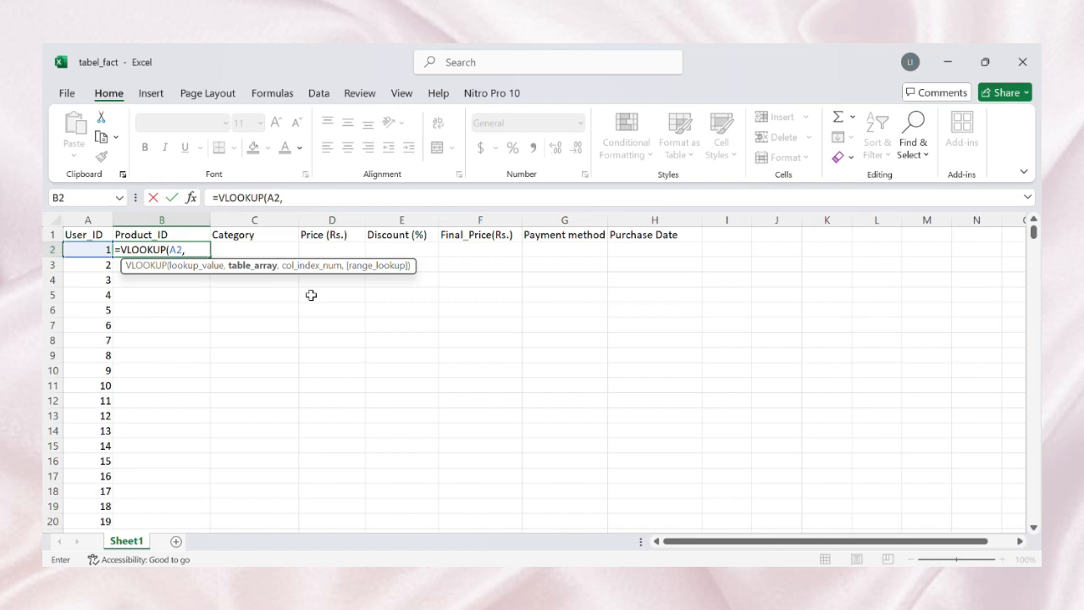
# Step: Set the Product_ID lookup's table array to $A$2:$H$3661 on the ecommerce_dataset_updated sheet of dw_shop
pyautogui.hotkey('alt', 'Tab')
pyautogui.hotkey('alt', 'Tab')
pyautogui.hotkey('alt', 'Tab')
pyautogui.hotkey('alt', 'Tab')
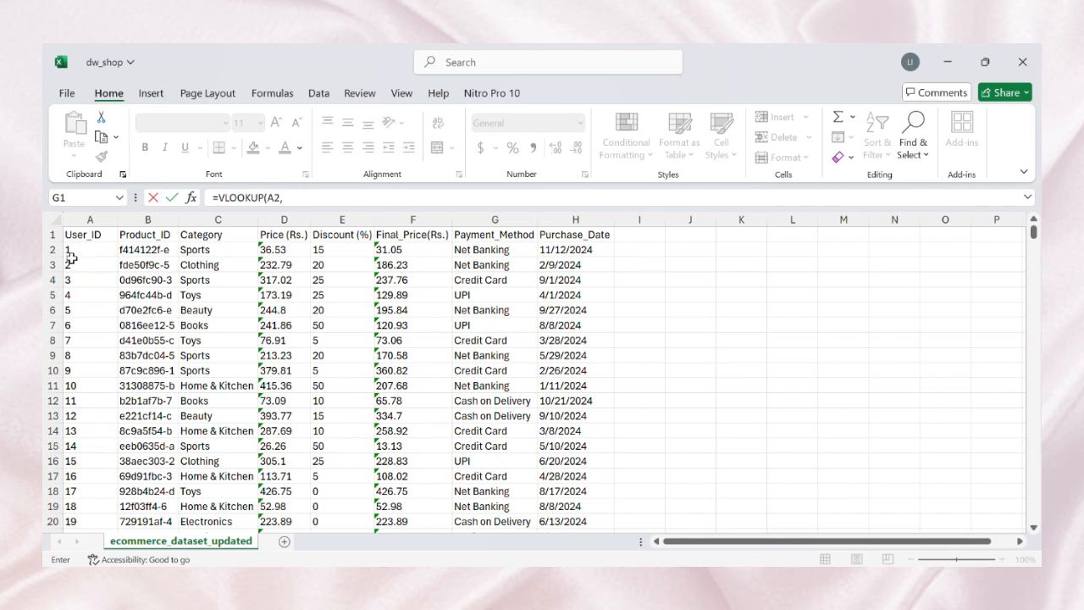
pyautogui.click(77, 254)
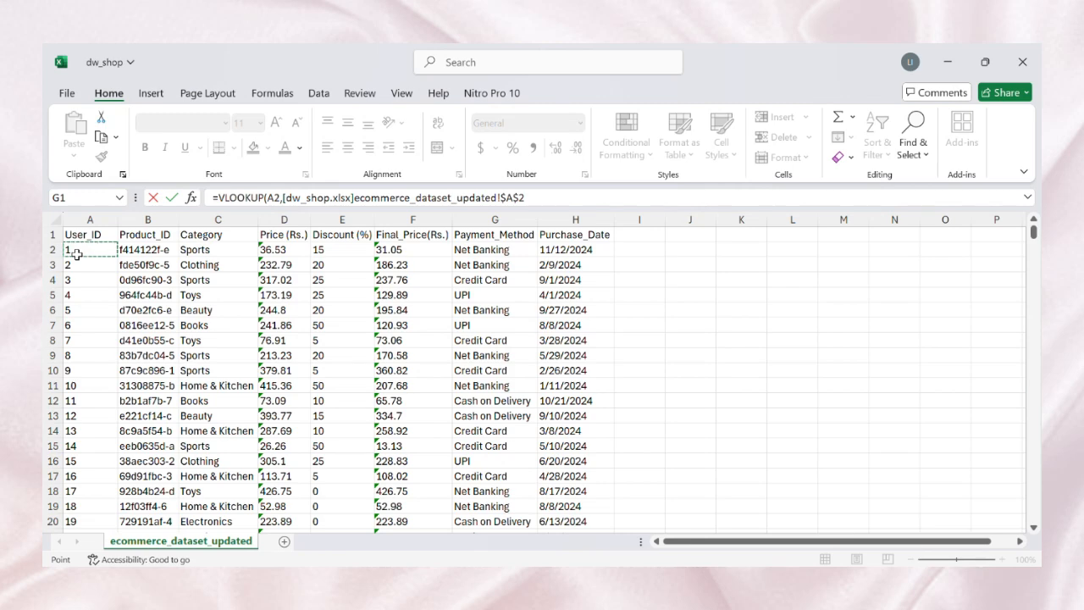
pyautogui.hotkey('ctrl', 'shift', 'Right')
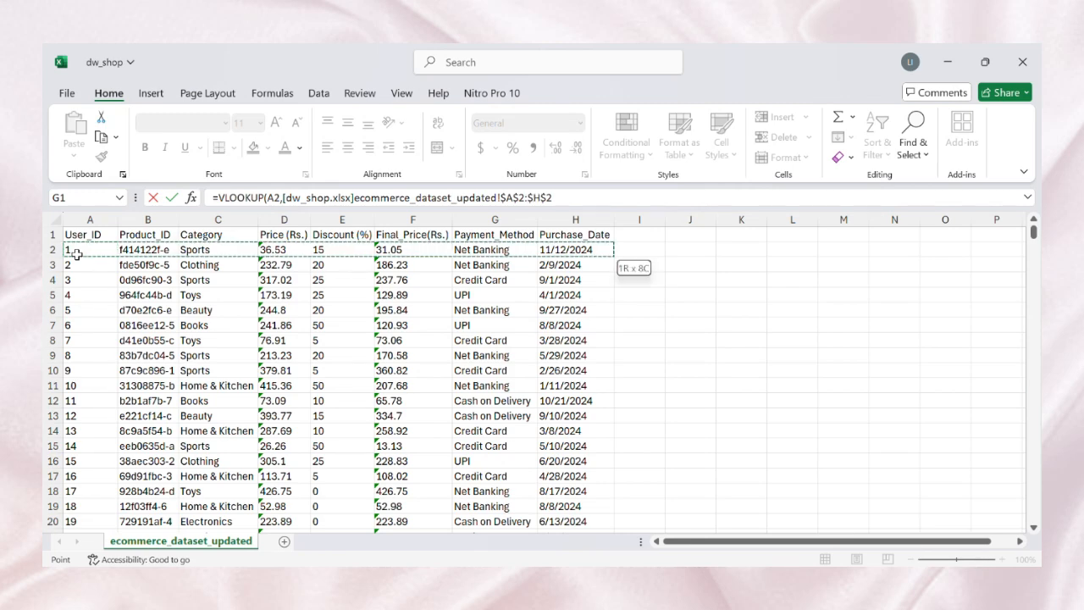
pyautogui.hotkey('ctrl', 'shift', 'Down')
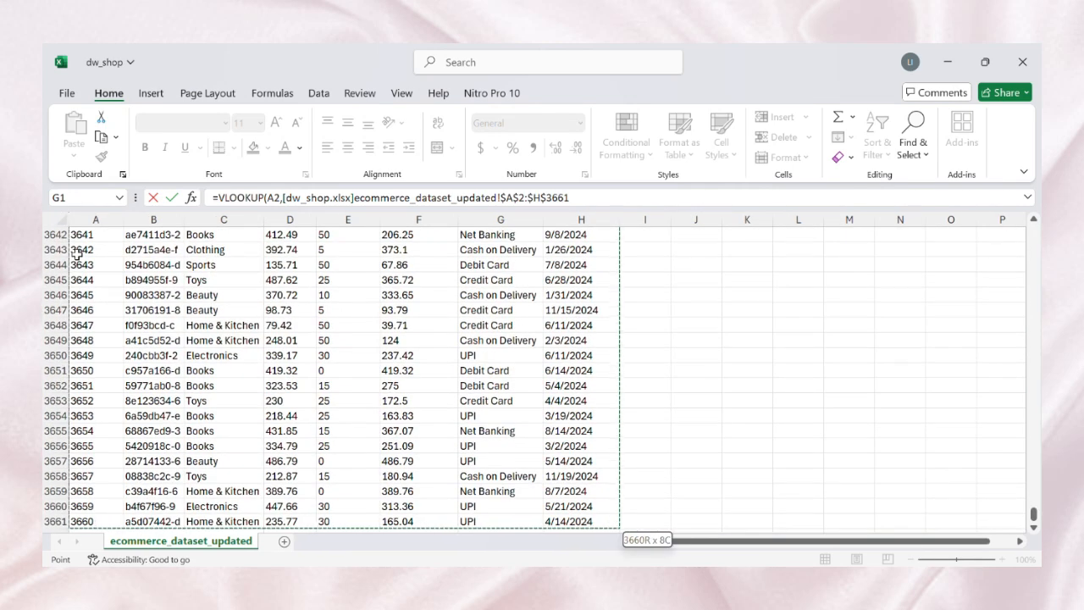
pyautogui.hotkey('alt', 'Tab')
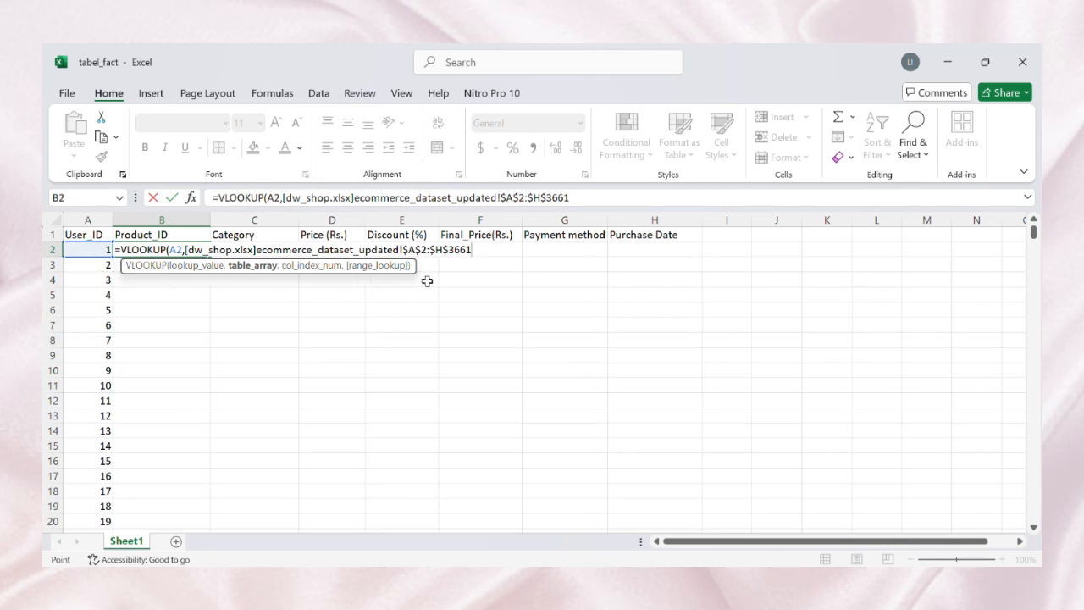
pyautogui.write(',')
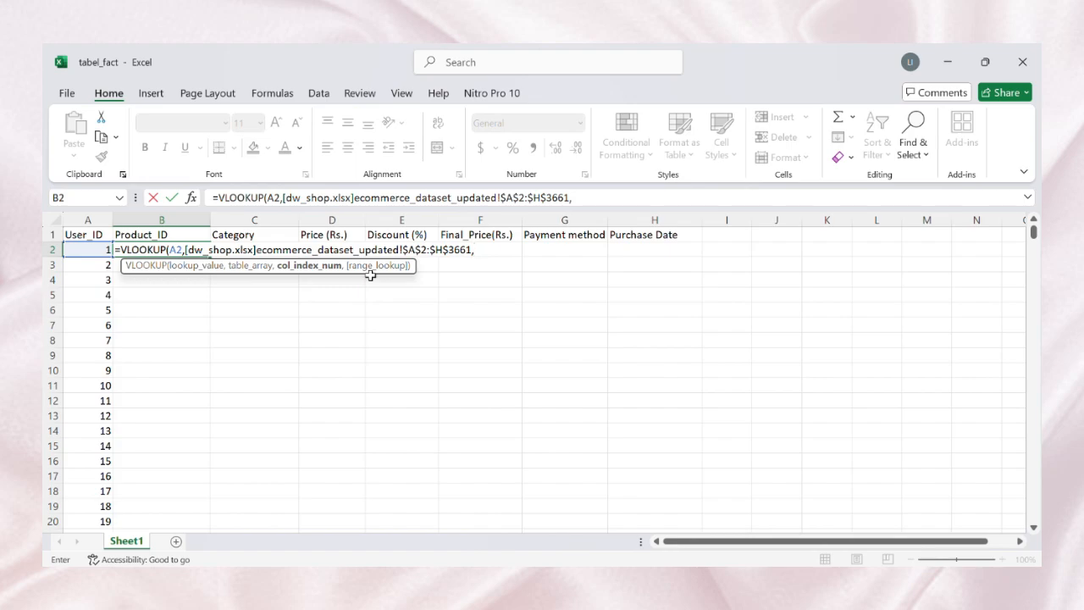
# Step: Complete the Product_ID lookup with column index 2 and range lookup TRUE, and fill the formula down the whole column
pyautogui.hotkey('alt', 'Tab')
pyautogui.scroll(7, 273, 320)
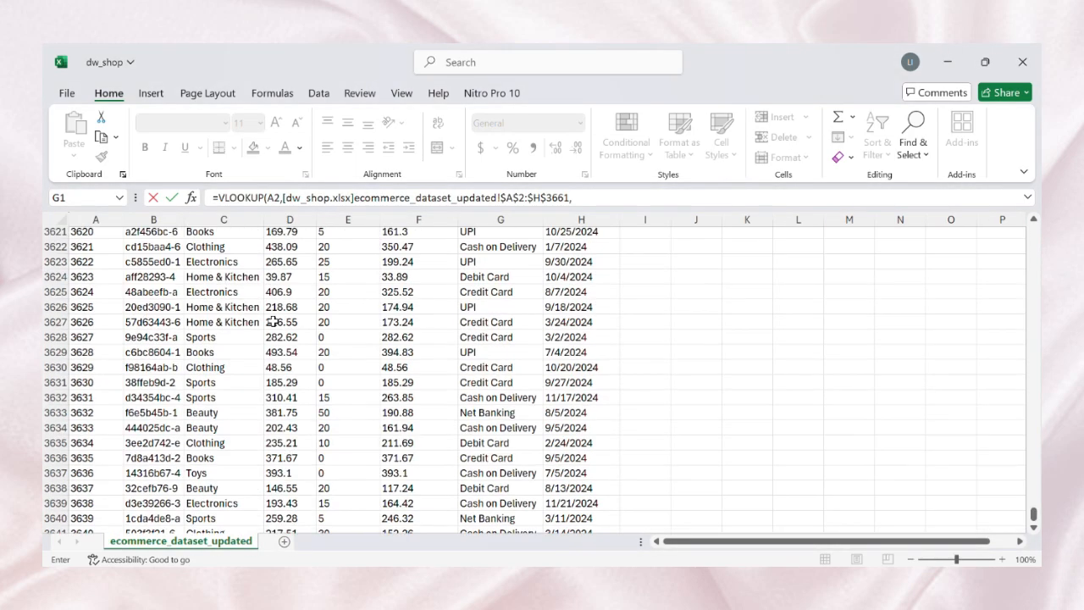
pyautogui.scroll(-1, 1034, 513)
pyautogui.moveTo(1035, 513); pyautogui.dragTo(1033, 176)
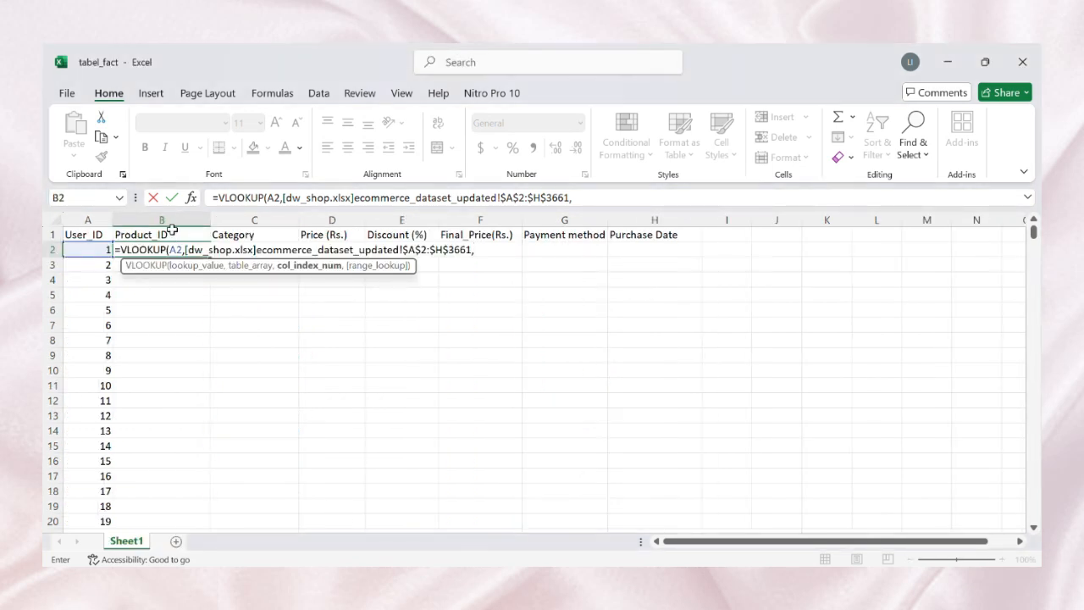
pyautogui.write('2,')
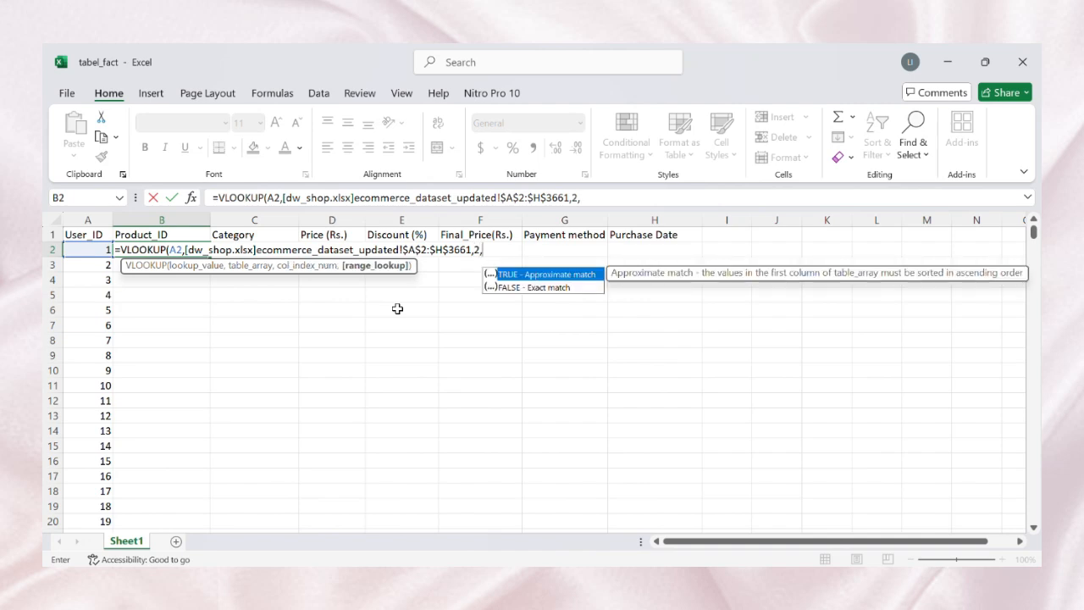
pyautogui.press('Tab')
pyautogui.write(')')
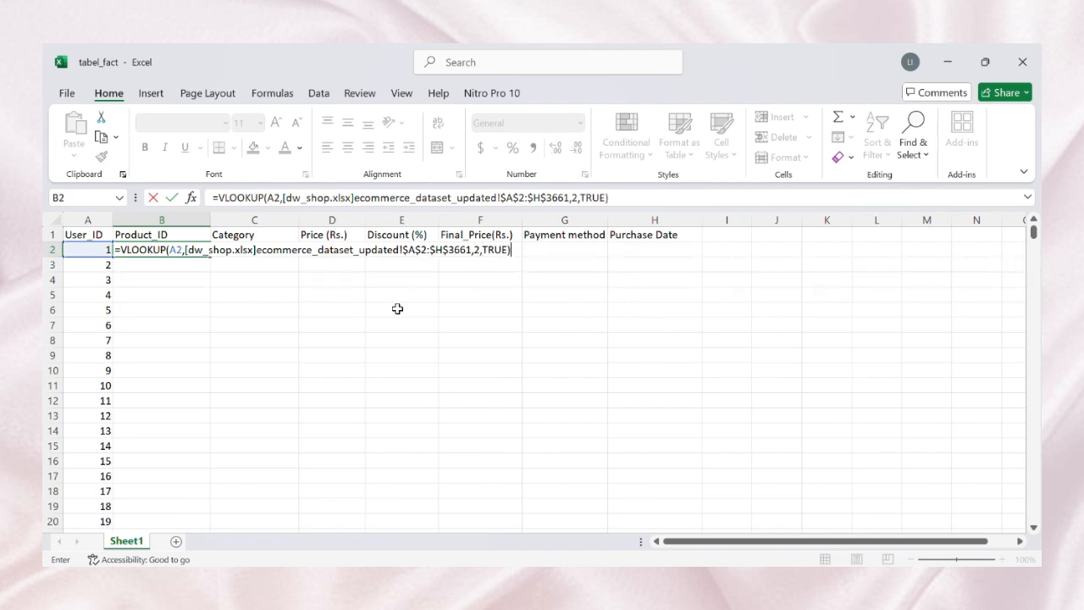
pyautogui.press('Return')
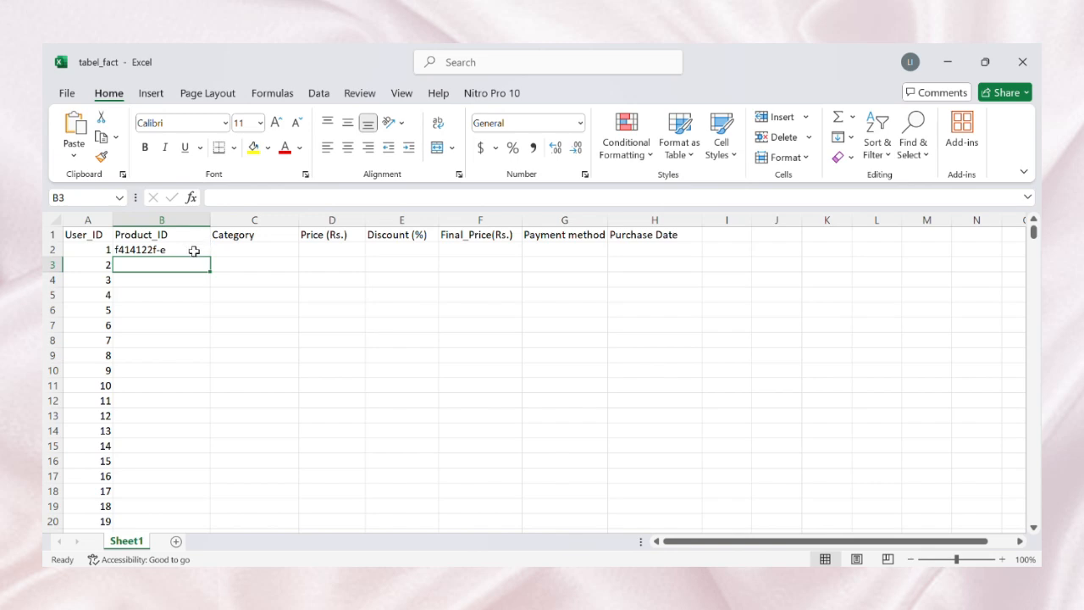
pyautogui.click(196, 252)
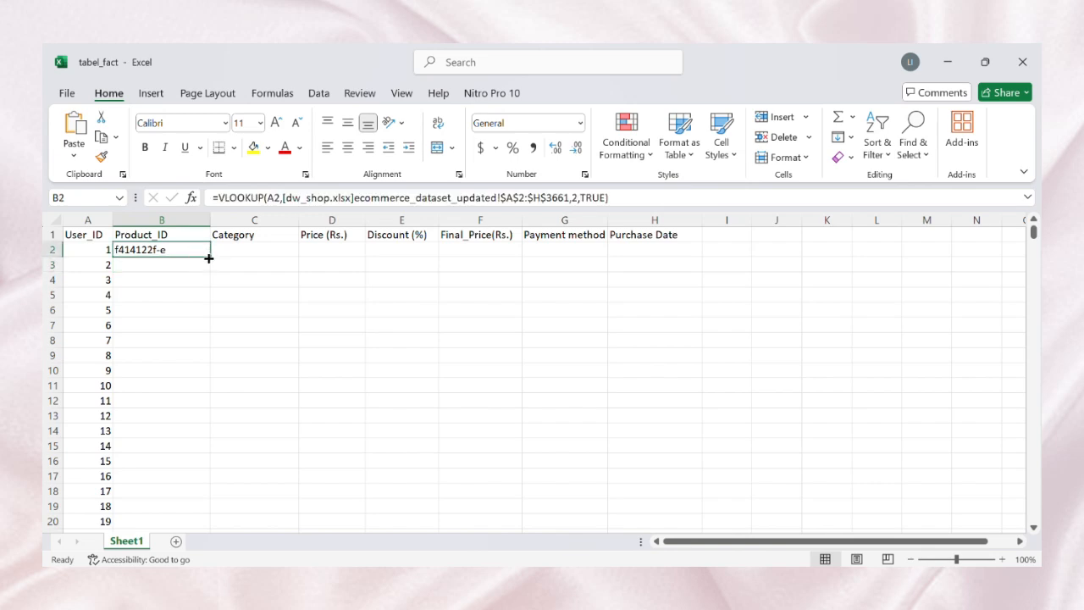
pyautogui.doubleClick(210, 257)
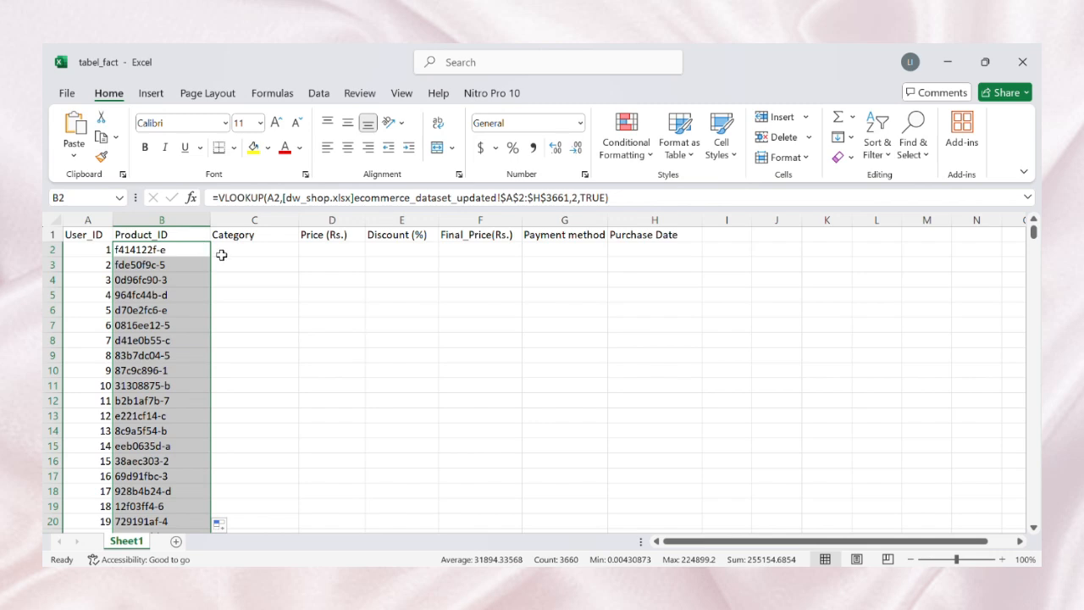
# Step: Copy the full text of the VLOOKUP formula in cell B2
pyautogui.click(220, 254)
pyautogui.click(195, 258)
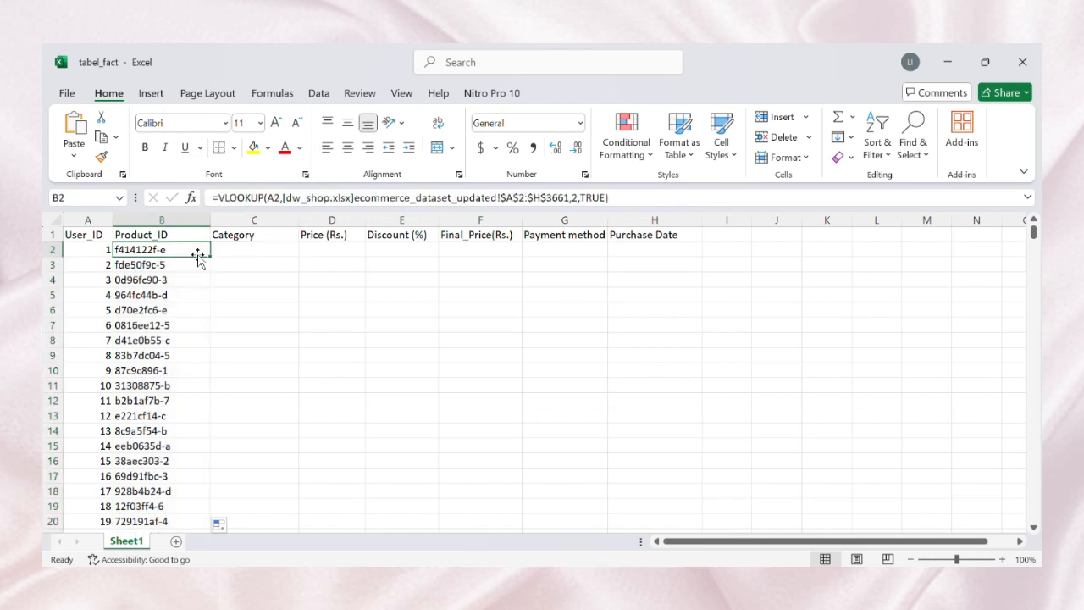
pyautogui.click(243, 196)
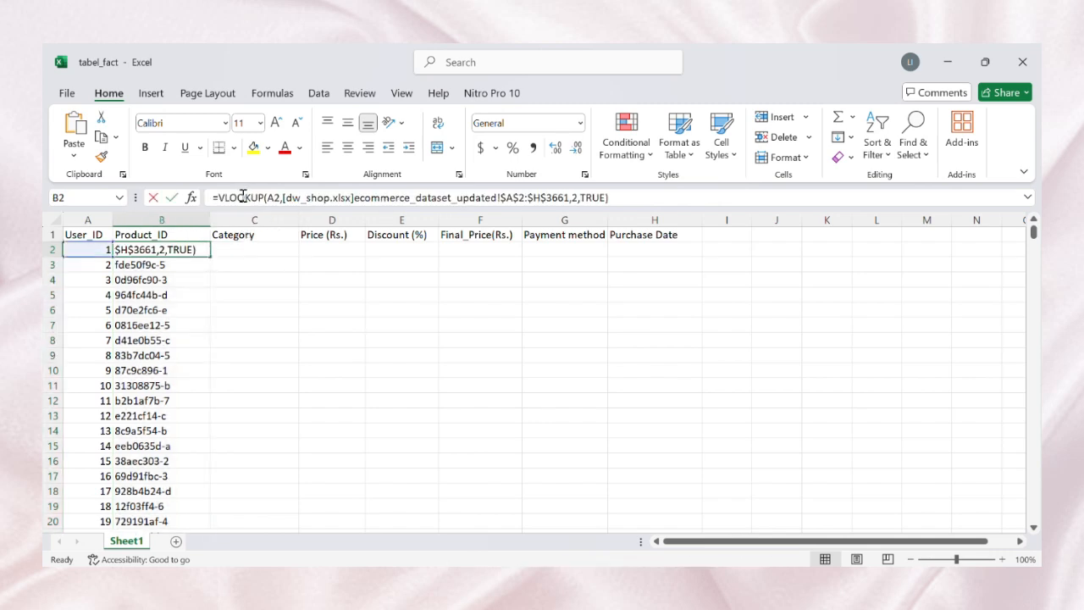
pyautogui.click(214, 194)
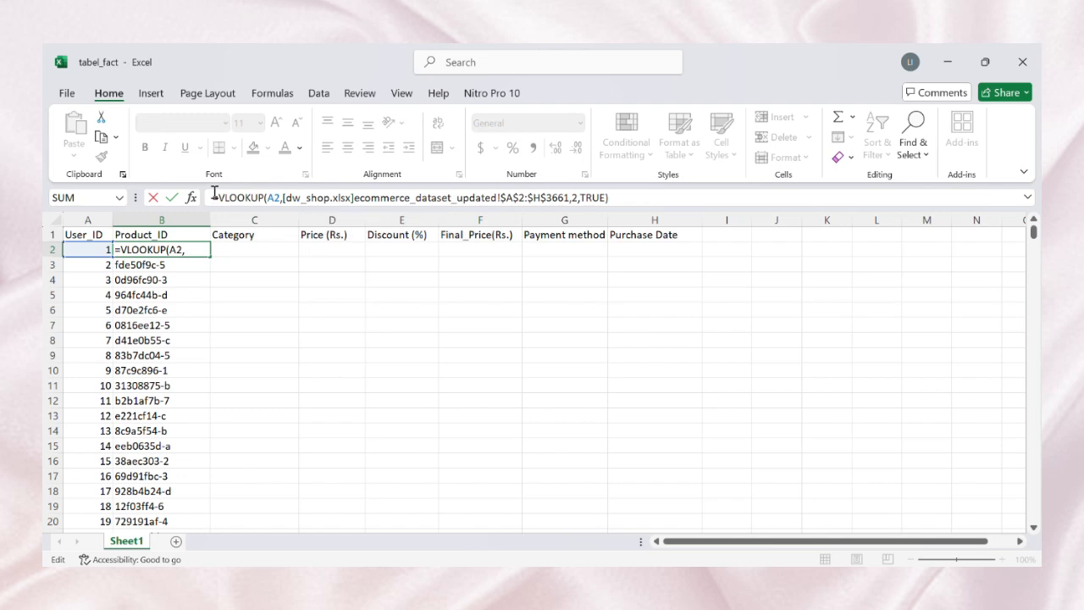
pyautogui.hotkey('shift', 'Right')
pyautogui.hotkey('shift', 'Right')
pyautogui.hotkey('shift', 'Right')
pyautogui.hotkey('shift', 'Right')
pyautogui.hotkey('shift', 'Right')
pyautogui.hotkey('shift', 'Right')
pyautogui.hotkey('shift', 'Right')
pyautogui.hotkey('shift', 'Right')
pyautogui.hotkey('shift', 'Right')
pyautogui.hotkey('shift', 'Right')
pyautogui.hotkey('shift', 'Right')
pyautogui.hotkey('shift', 'Right')
pyautogui.hotkey('shift', 'Right')
pyautogui.hotkey('shift', 'Right')
pyautogui.hotkey('shift', 'Right')
pyautogui.hotkey('shift', 'Right')
pyautogui.hotkey('shift', 'Right')
pyautogui.hotkey('shift', 'Right')
pyautogui.hotkey('shift', 'Right')
pyautogui.hotkey('shift', 'Right')
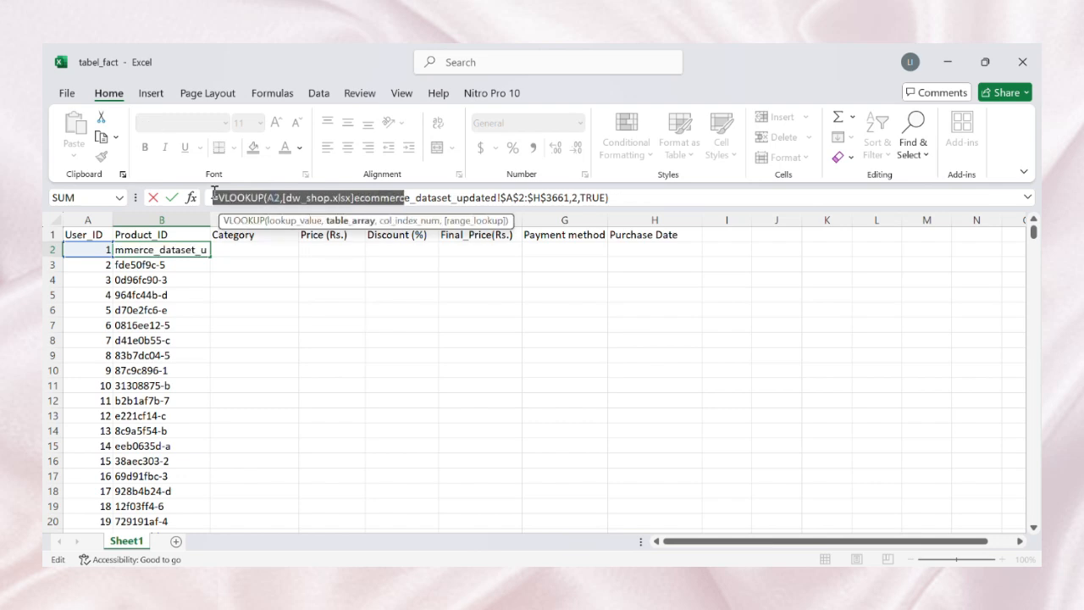
pyautogui.hotkey('shift', 'Right')
pyautogui.hotkey('shift', 'Right')
pyautogui.hotkey('shift', 'Right')
pyautogui.hotkey('shift', 'Right')
pyautogui.hotkey('shift', 'Right')
pyautogui.hotkey('shift', 'Right')
pyautogui.hotkey('shift', 'Right')
pyautogui.hotkey('shift', 'Right')
pyautogui.hotkey('ctrl', 'c')
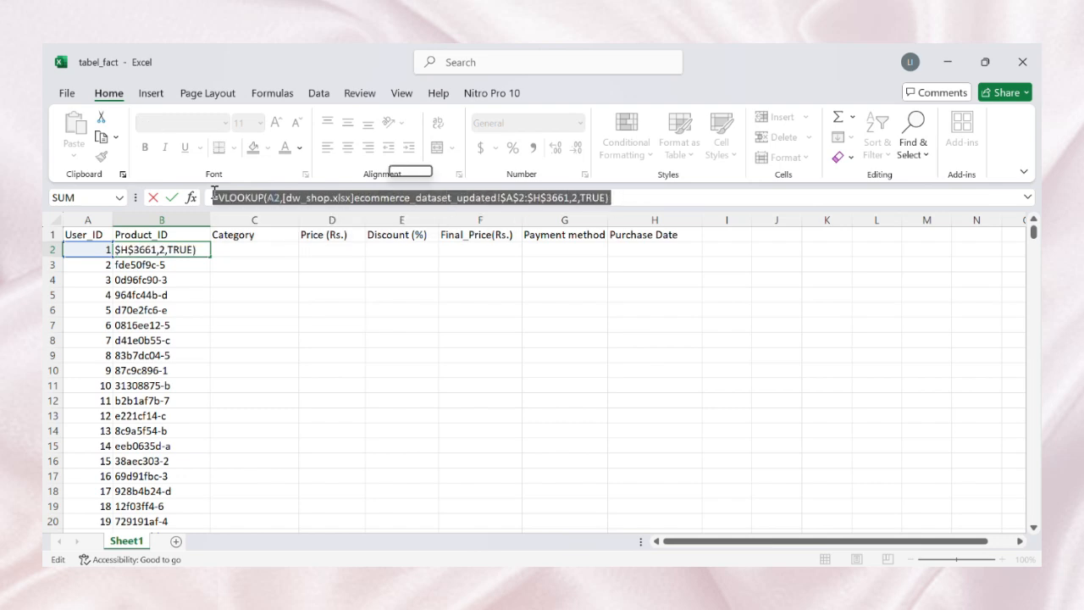
pyautogui.click(237, 253)
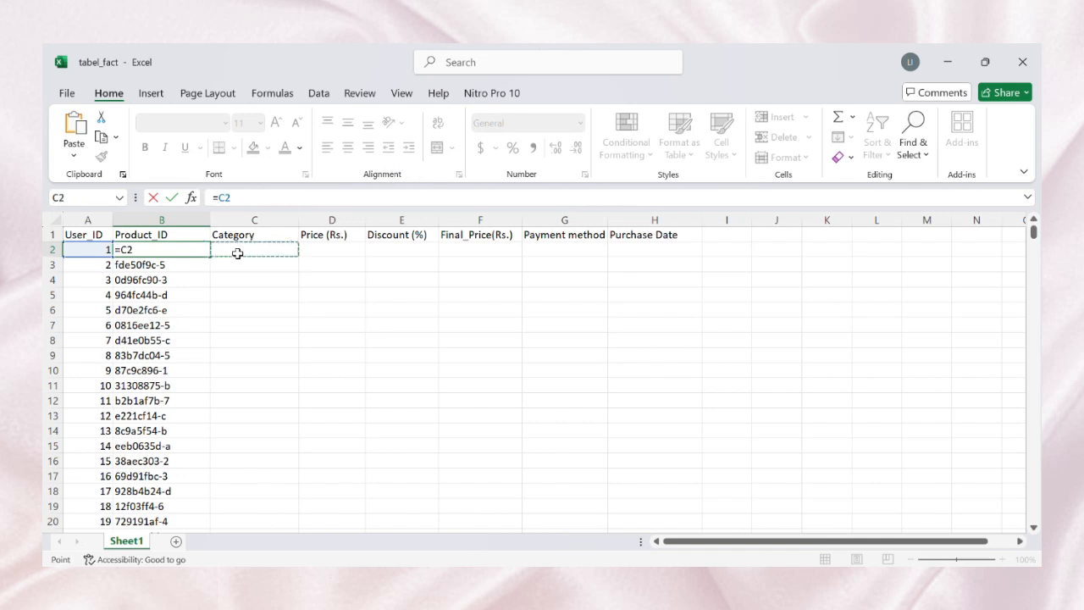
pyautogui.click(328, 256)
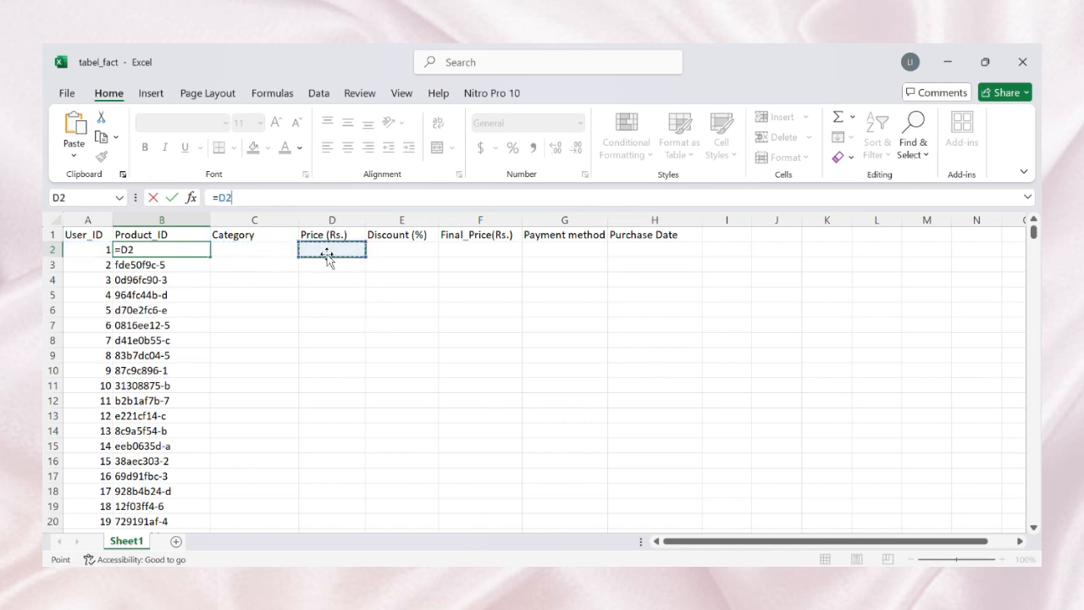
pyautogui.hotkey('ctrl', 'z')
pyautogui.hotkey('ctrl', 'z')
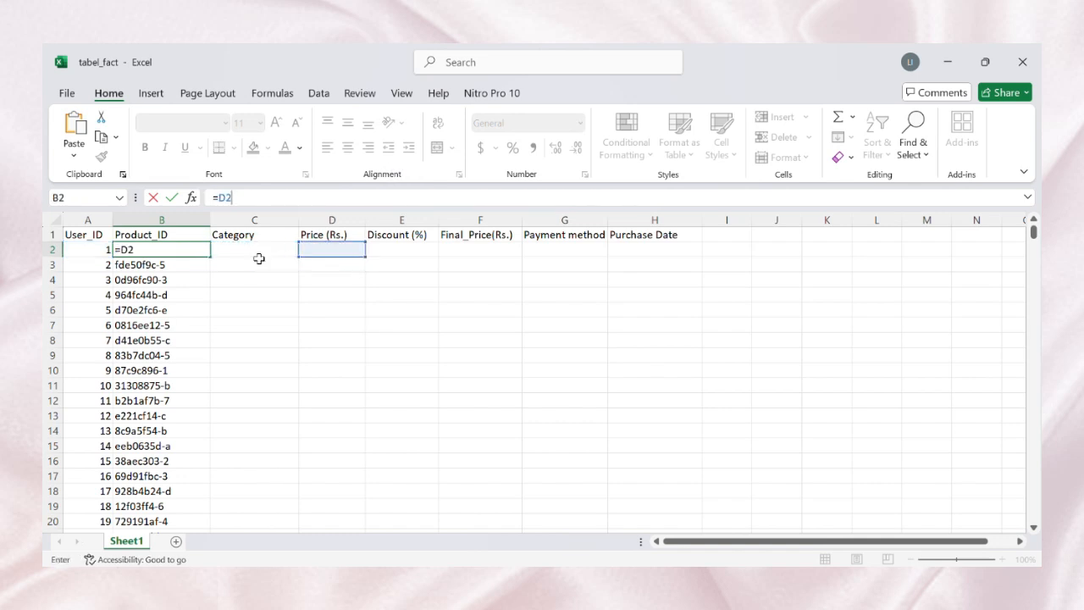
pyautogui.hotkey('ctrl', 'Return')
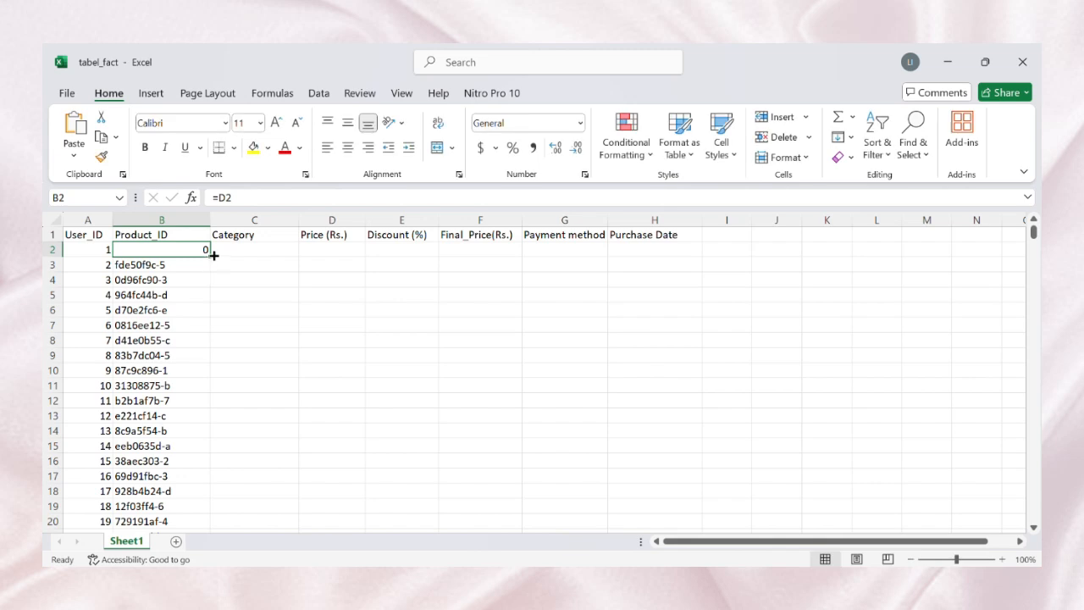
# Step: Replace the contents of cell B2 with the copied VLOOKUP formula
pyautogui.click(241, 201)
pyautogui.hotkey('ctrl', 'a')
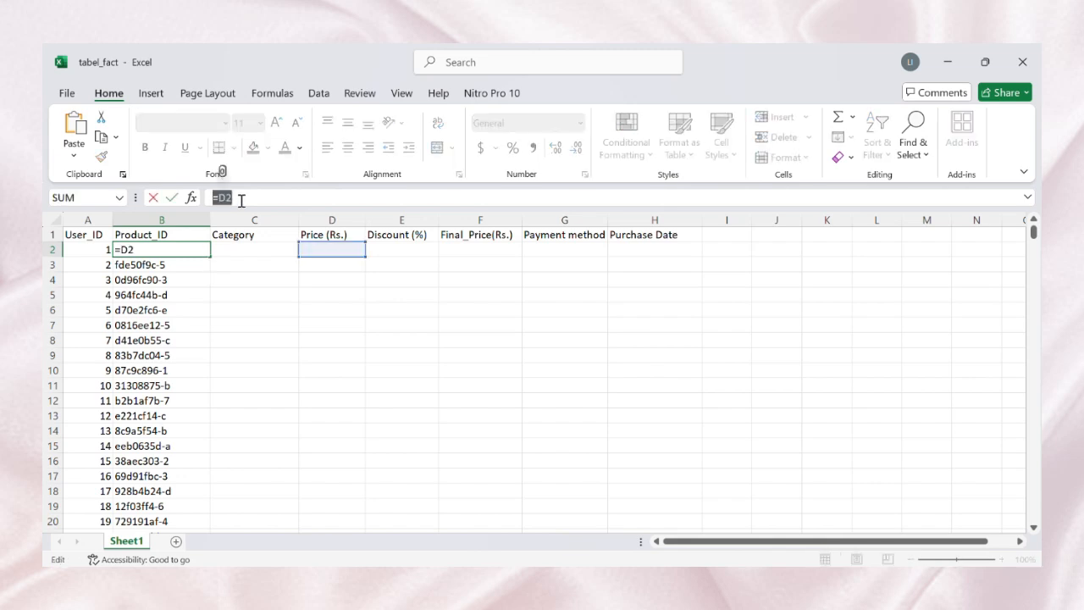
pyautogui.hotkey('ctrl', 'v')
pyautogui.press('Return')
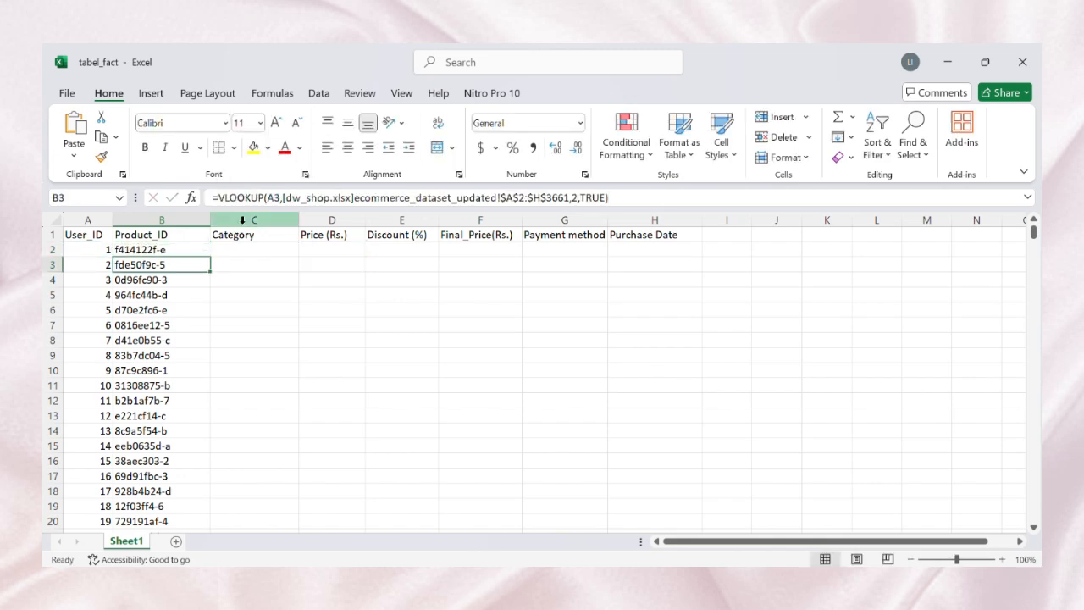
# Step: Paste the copied VLOOKUP formula text into cell C2 under Category
pyautogui.click(250, 247)
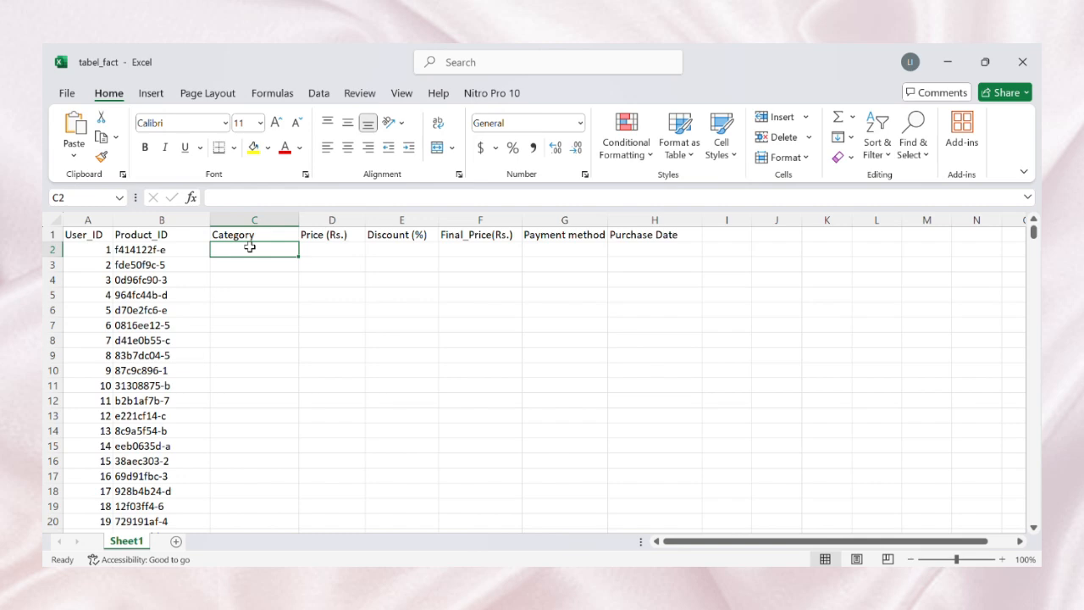
pyautogui.rightClick(257, 244)
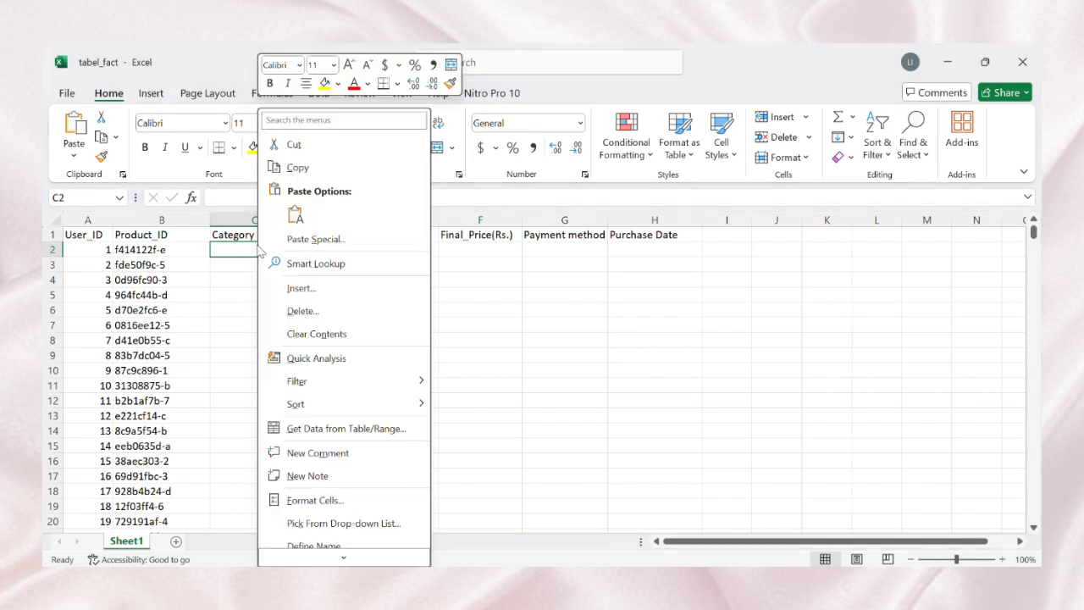
pyautogui.click(458, 301)
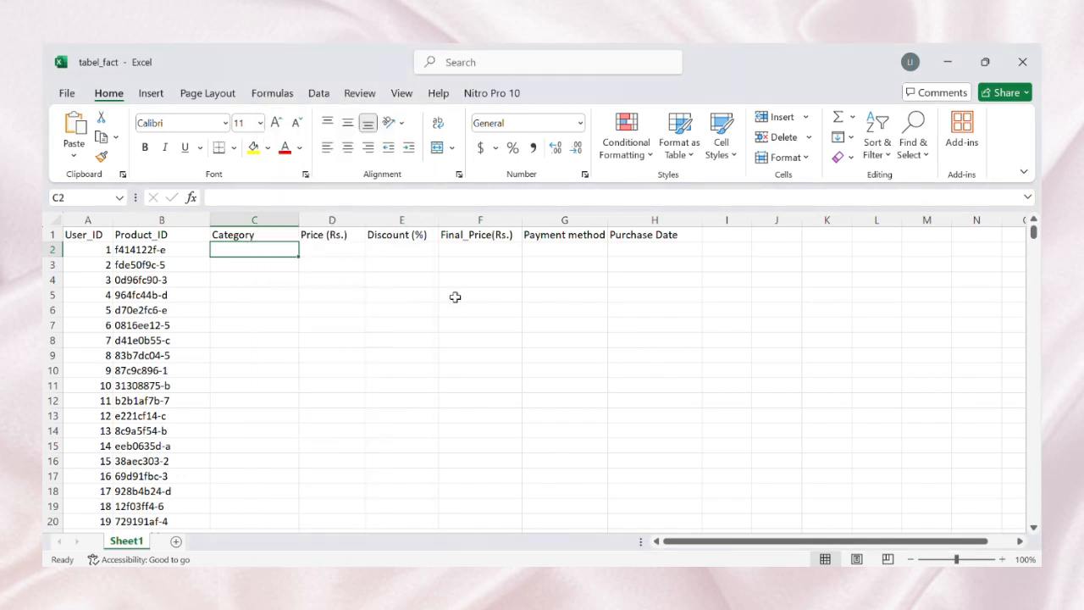
pyautogui.click(262, 198)
pyautogui.hotkey('ctrl', 'v')
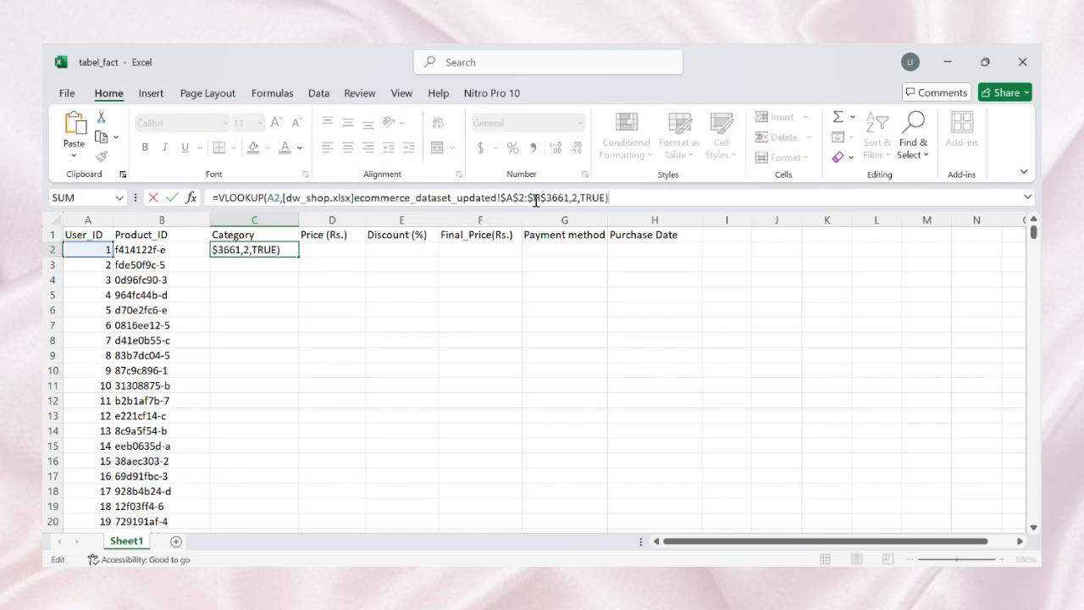
# Step: Set the Category formula's column index to 3 and fill it down the whole column
pyautogui.click(576, 197)
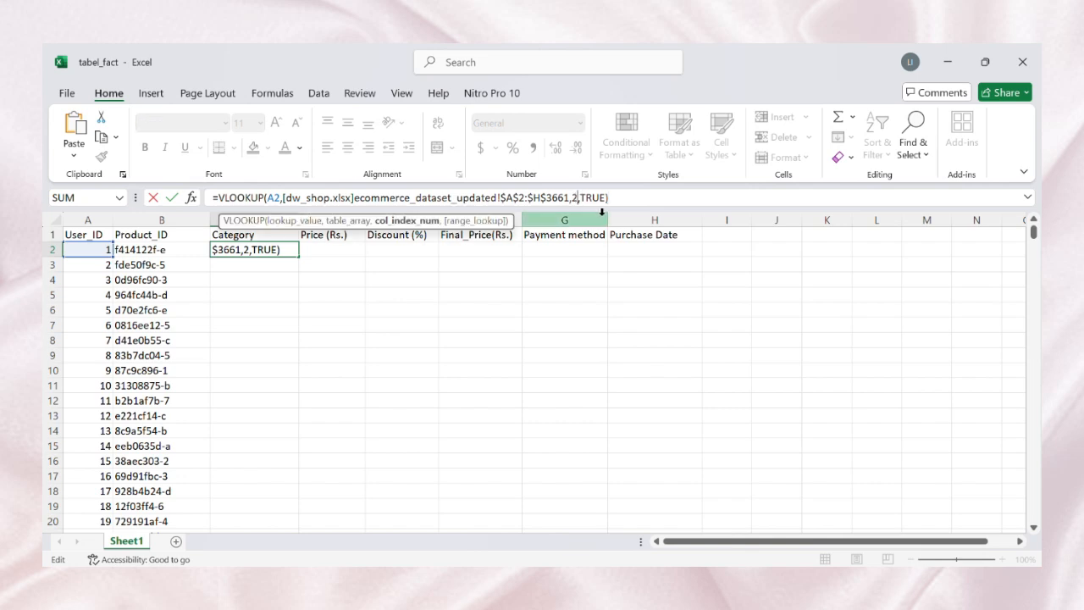
pyautogui.press('BackSpace')
pyautogui.write('3')
pyautogui.press('Return')
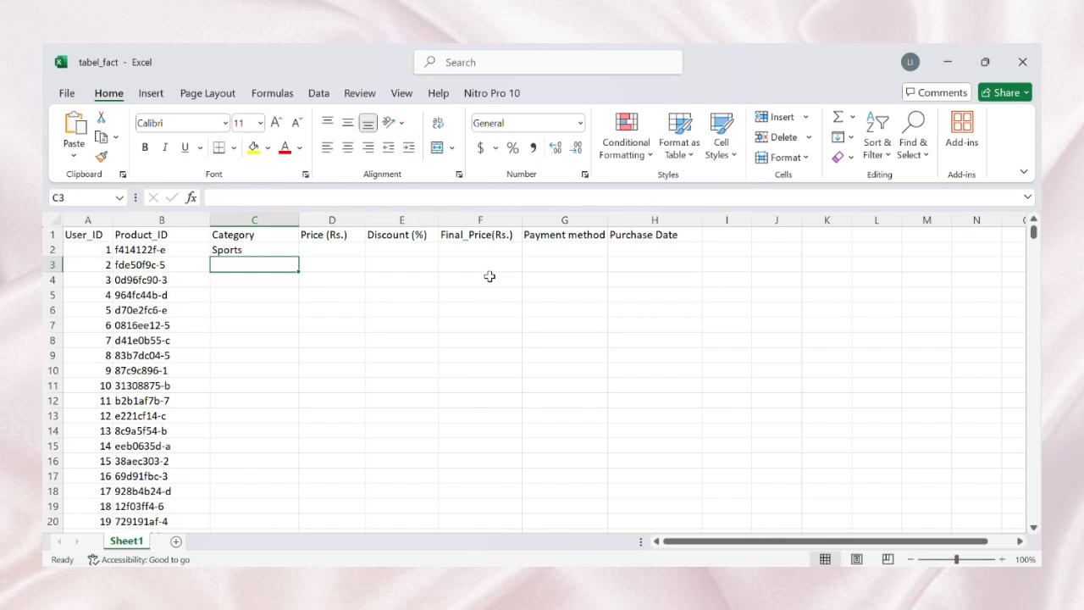
pyautogui.click(291, 250)
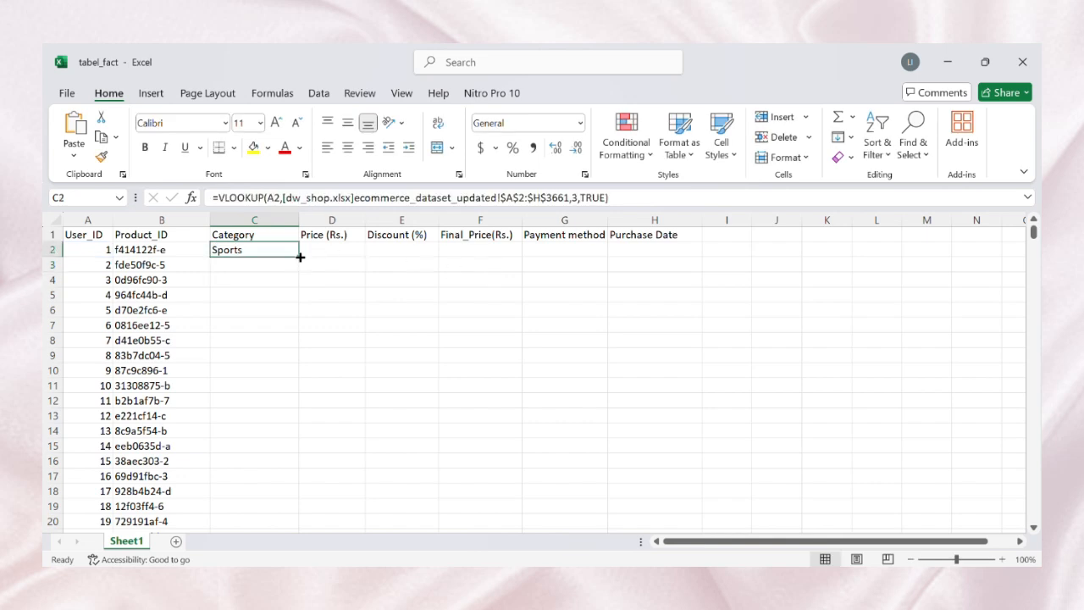
pyautogui.doubleClick(301, 257)
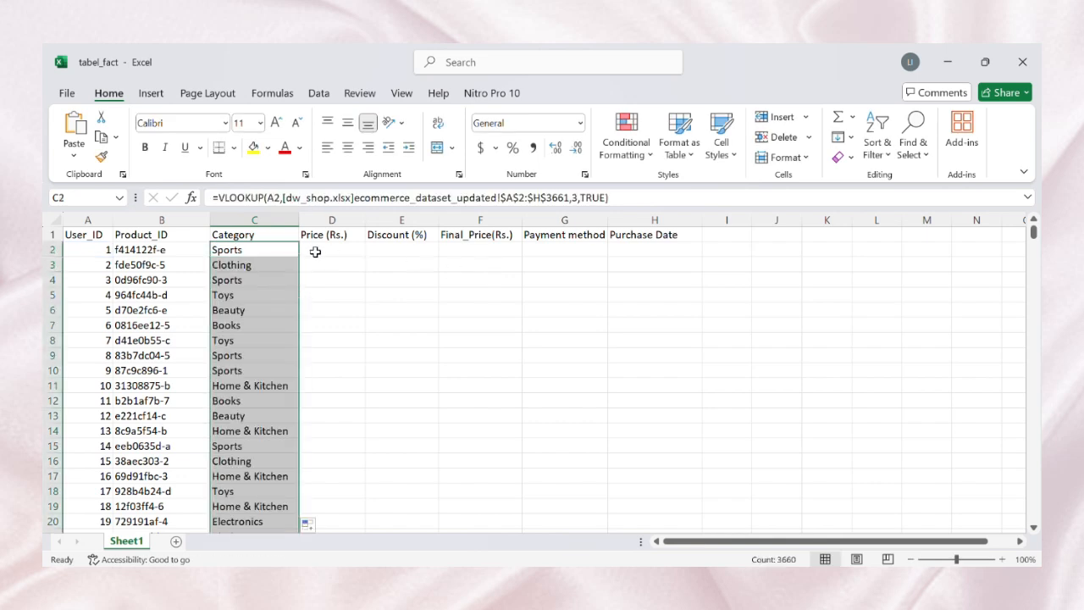
# Step: Enter =VLOOKUP(A2,[dw_shop.xlsx]ecommerce_dataset_updated!$A$2:$H$3661,4,TRUE) in cell D2 and fill it down the Price (Rs.) column
pyautogui.click(318, 251)
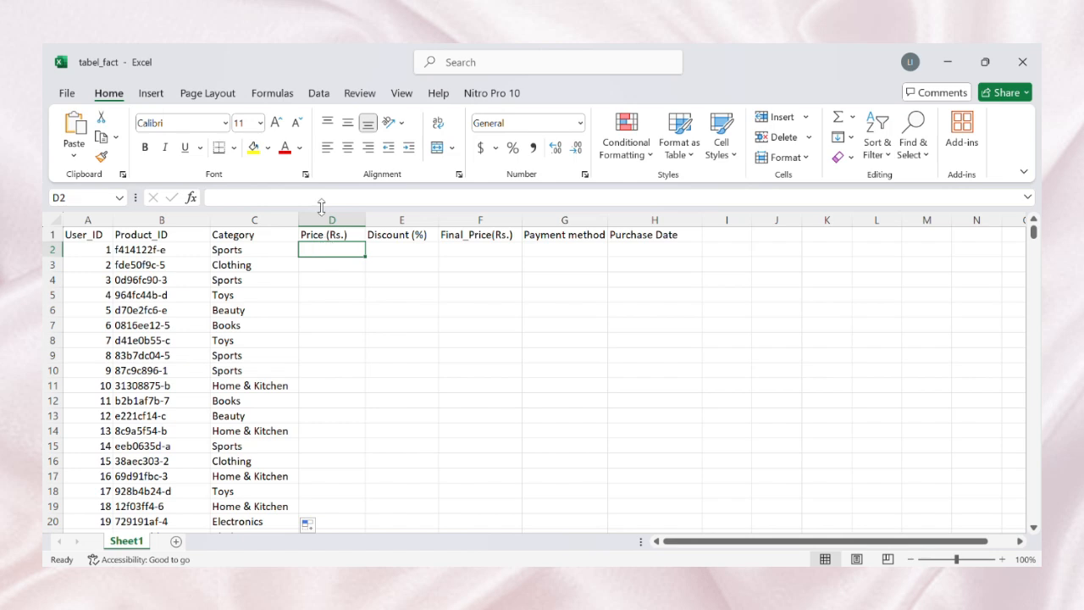
pyautogui.click(334, 197)
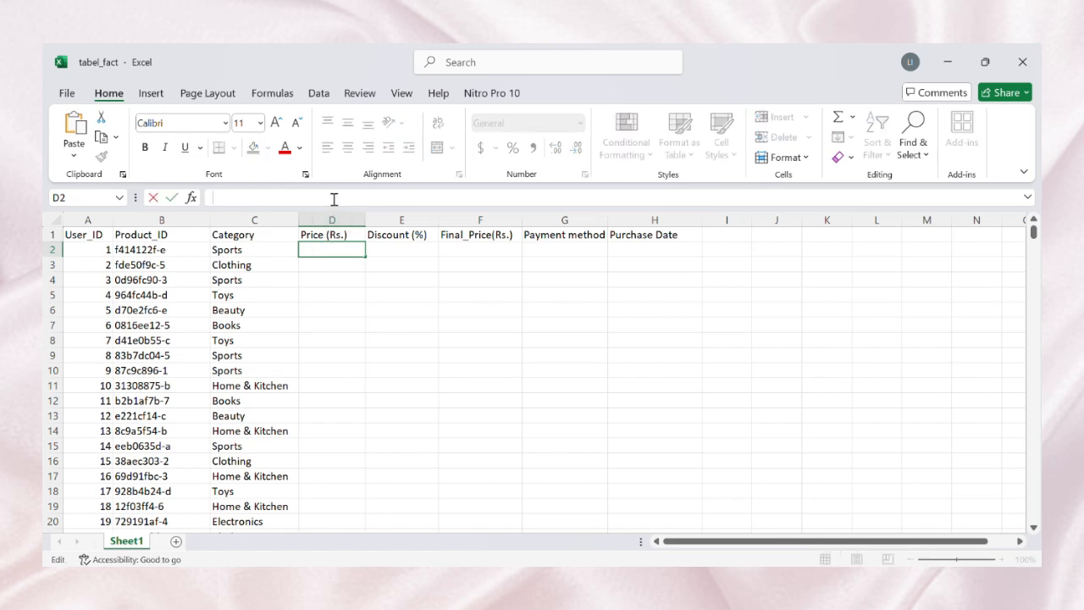
pyautogui.write('=VLOOKUP(A2,[dw_shop.xlsx]ecommerce_dataset_updated!$A$2:$H$3661,2,TRUE)')
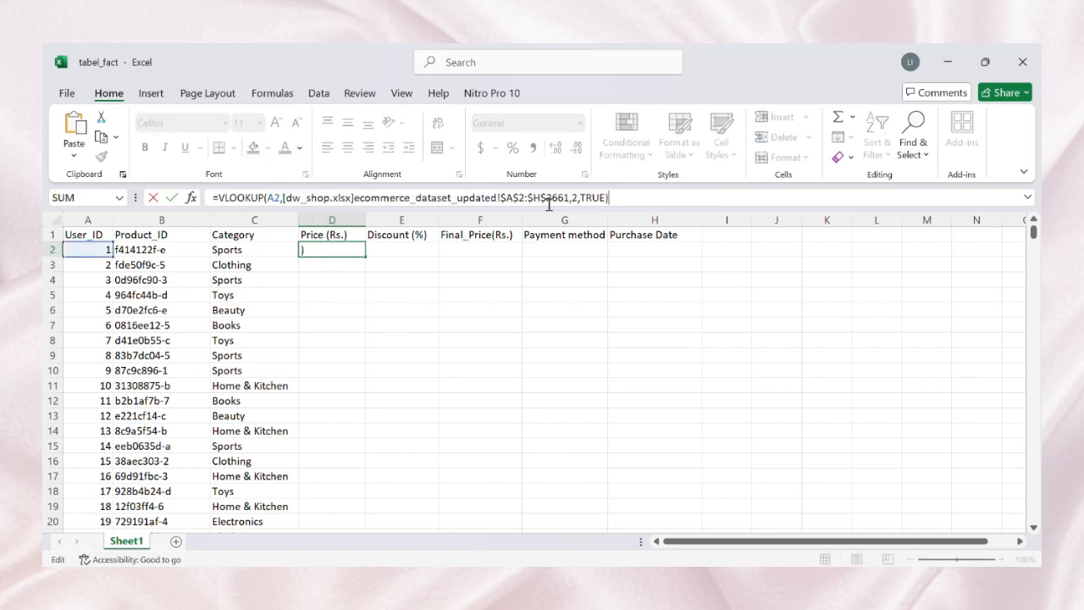
pyautogui.click(573, 198)
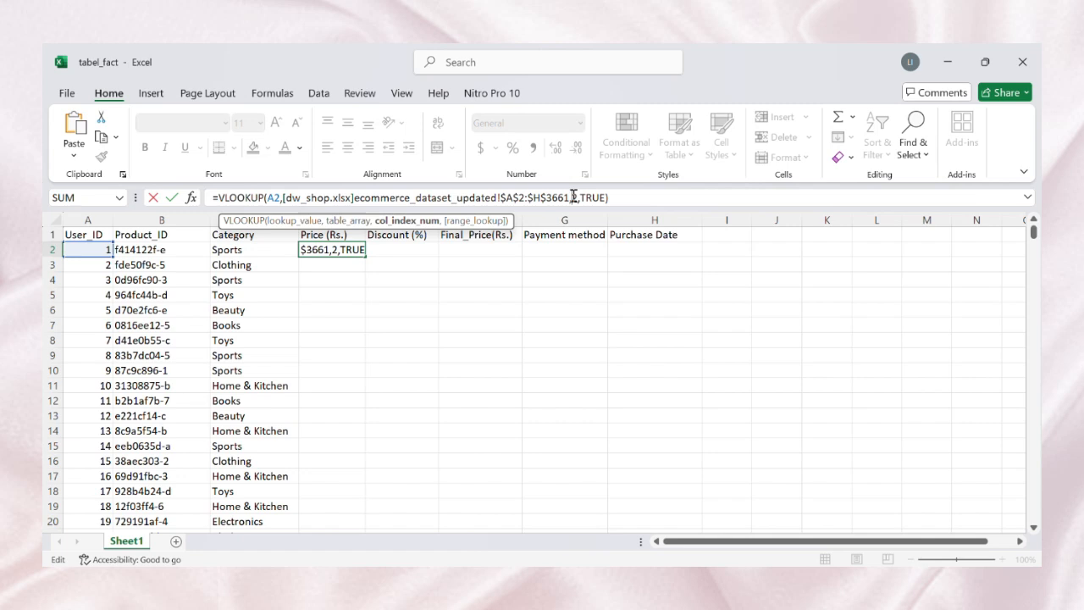
pyautogui.press('Delete')
pyautogui.write('4')
pyautogui.click(618, 198)
pyautogui.press('Return')
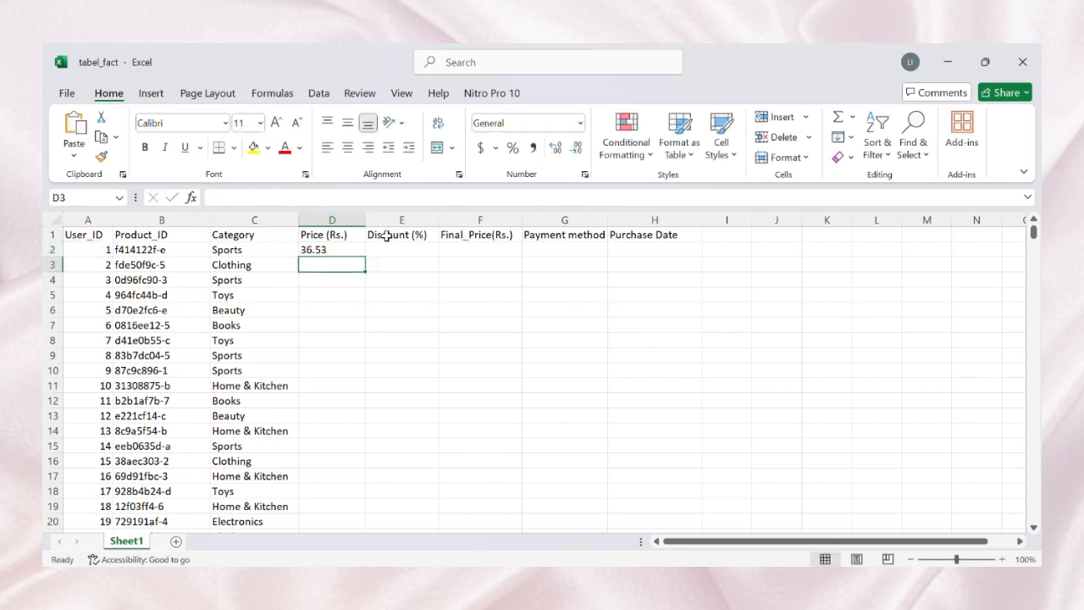
pyautogui.click(361, 250)
pyautogui.doubleClick(365, 257)
# Step: Reuse the copied VLOOKUP formula in cell E2 with column index 5 and fill it down the Discount (%) column
pyautogui.click(384, 250)
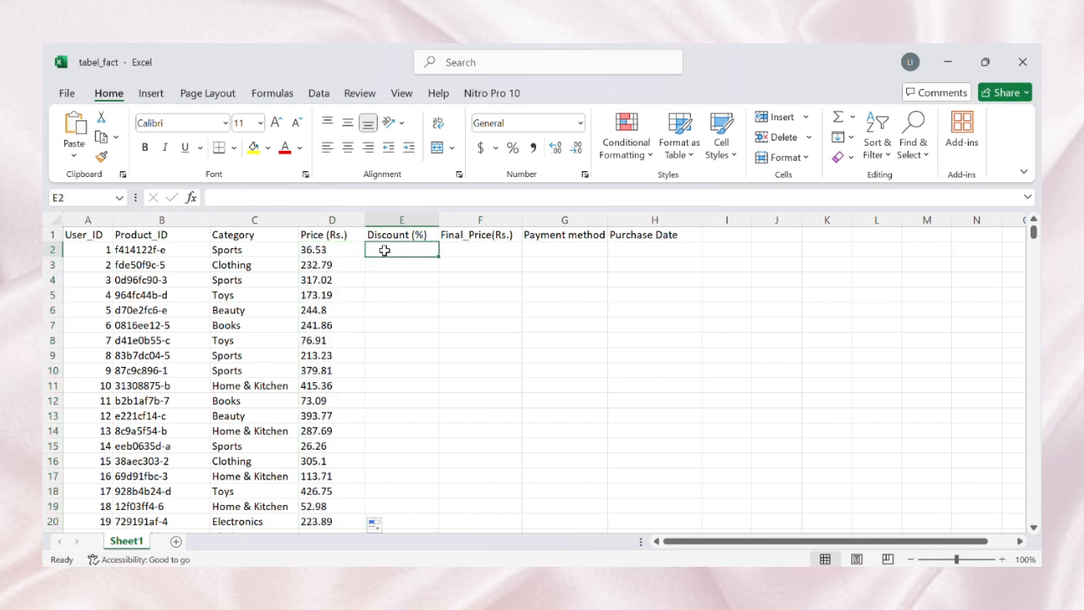
pyautogui.press('alt')
pyautogui.press('Escape')
pyautogui.click(373, 193)
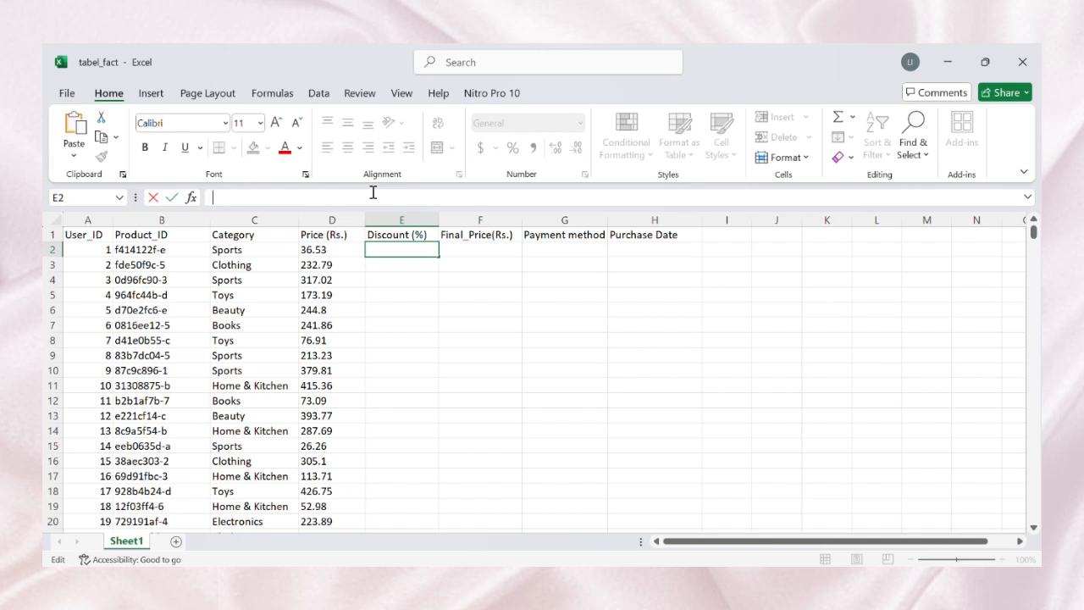
pyautogui.write('=VLOOKUP(A2,[dw_shop.xlsx]ecommerce_dataset_updated!$A$2:$H$3661,2,TRUE)')
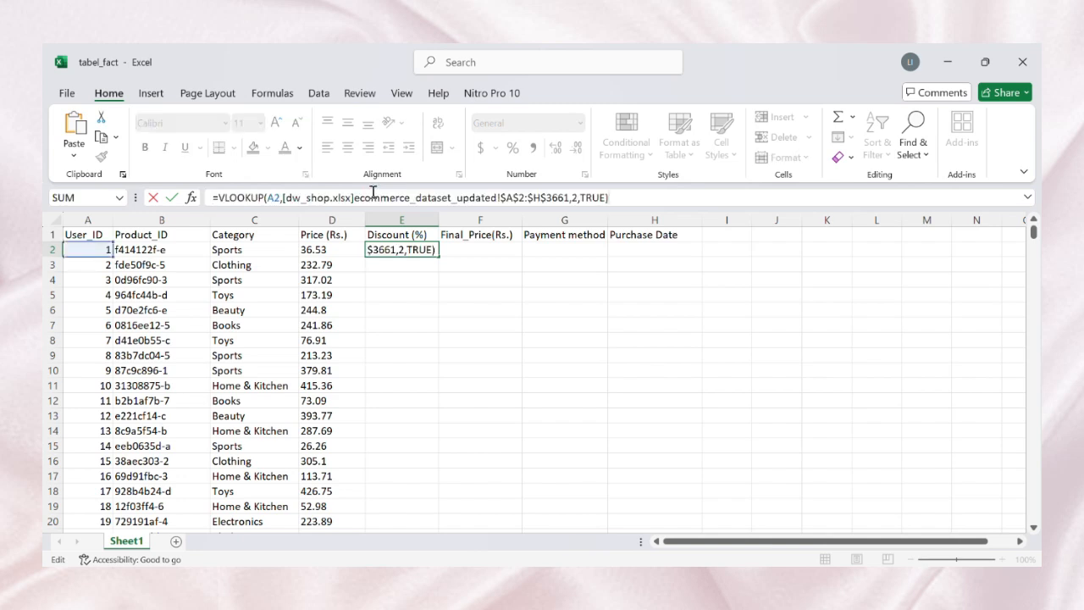
pyautogui.click(574, 202)
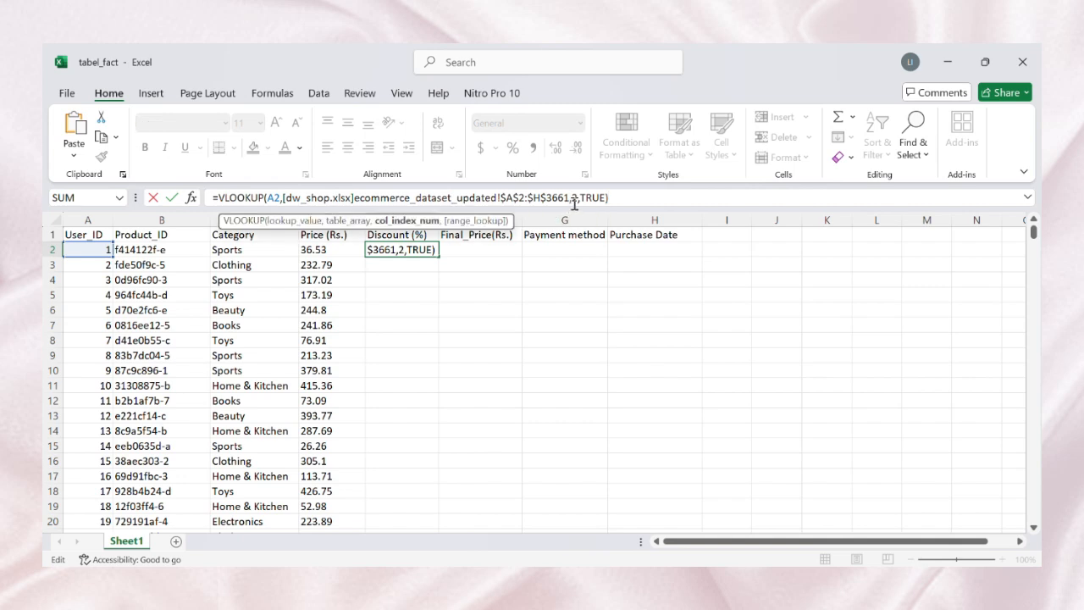
pyautogui.press('BackSpace')
pyautogui.write('5')
pyautogui.press('Return')
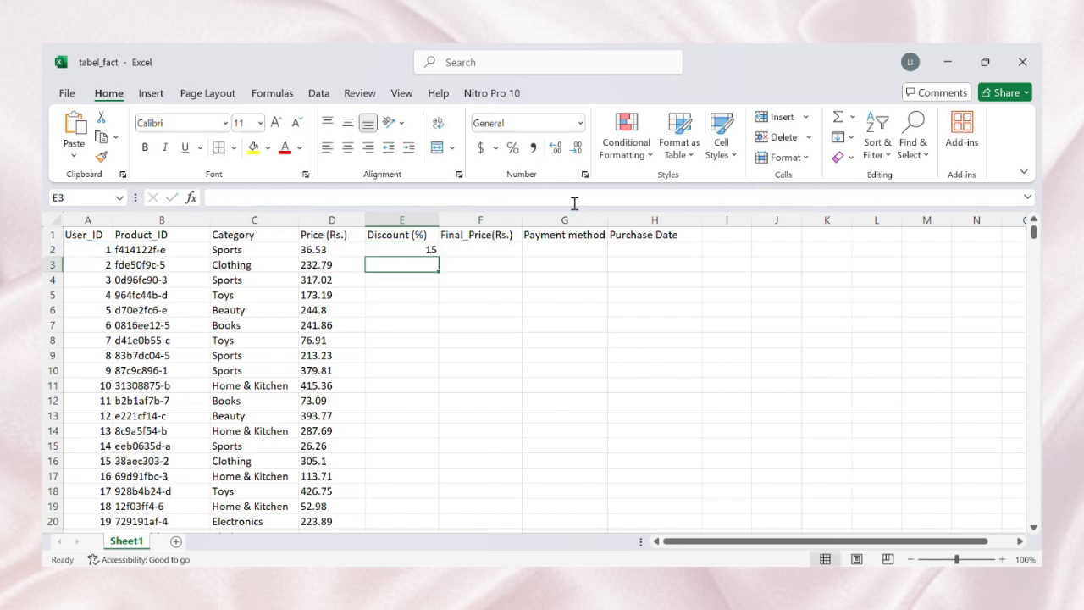
pyautogui.click(415, 251)
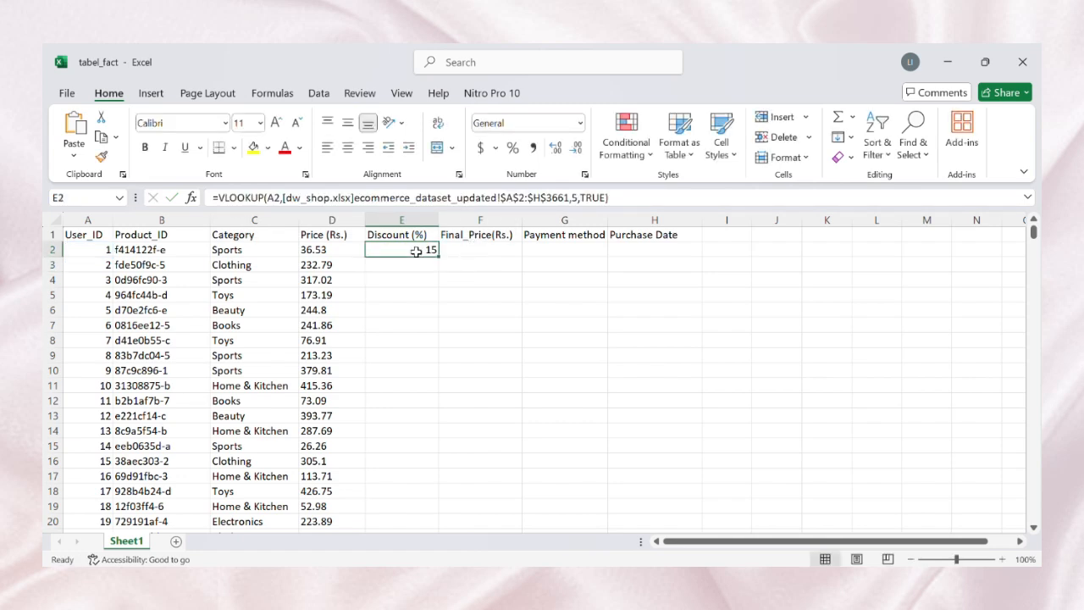
pyautogui.doubleClick(437, 254)
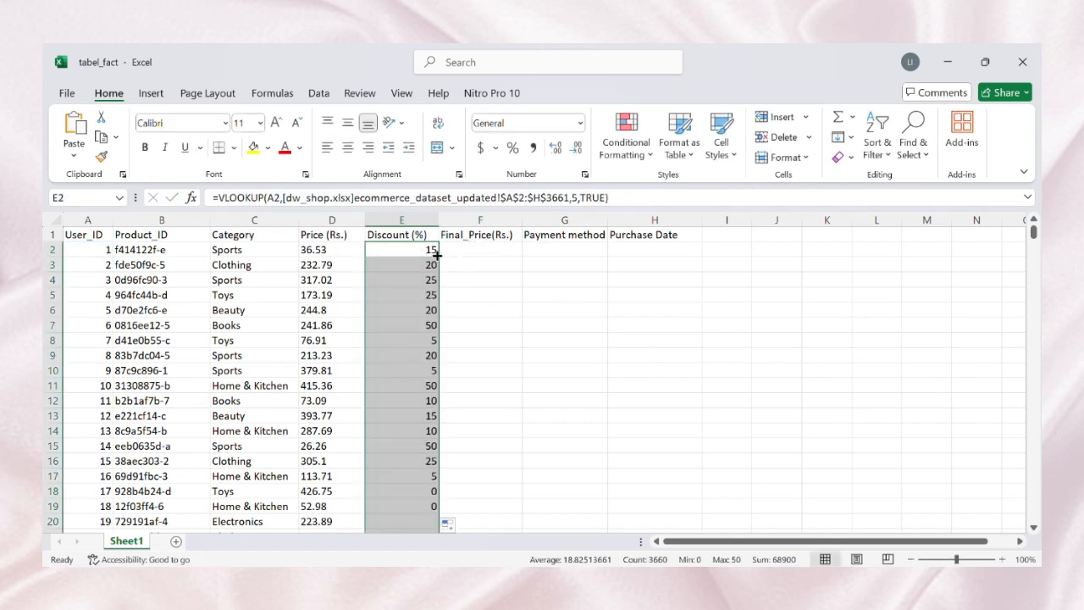
# Step: Reuse the copied VLOOKUP formula in cell F2 with column index 6 and fill it down the Final_Price(Rs.) column
pyautogui.click(459, 249)
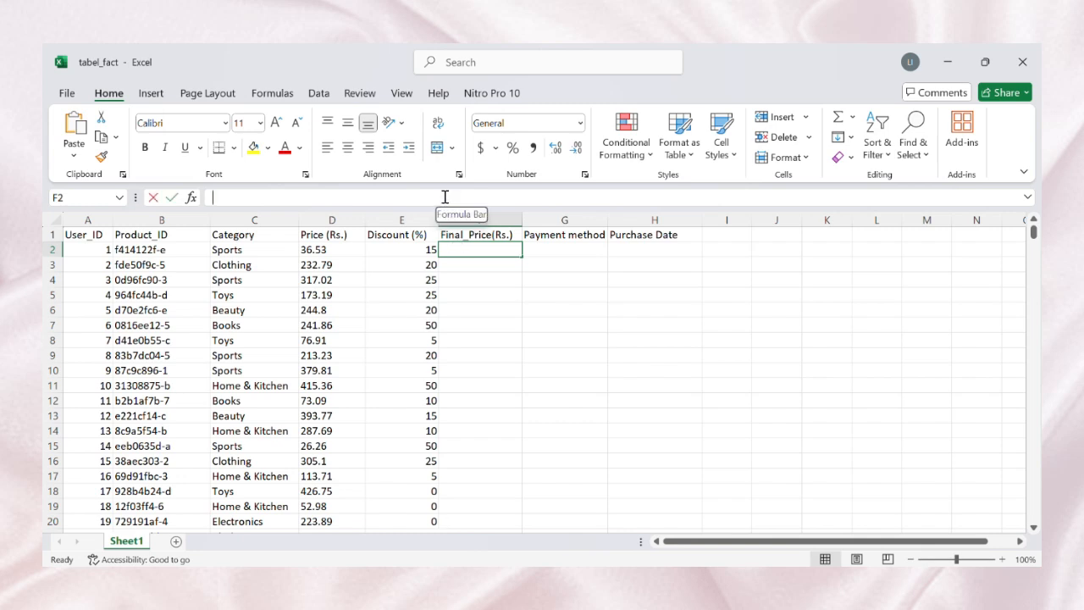
pyautogui.click(442, 196)
pyautogui.write('=VLOOKUP(A2,[dw_shop.xlsx]ecommerce_dataset_updated!$A$2:$H$3661,2,TRUE)')
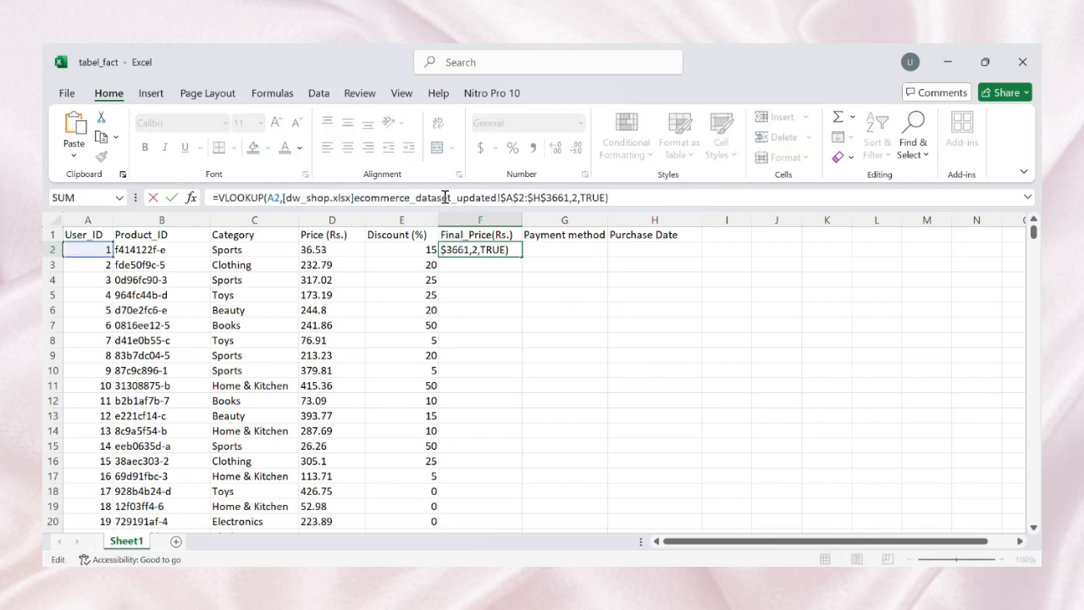
pyautogui.click(575, 198)
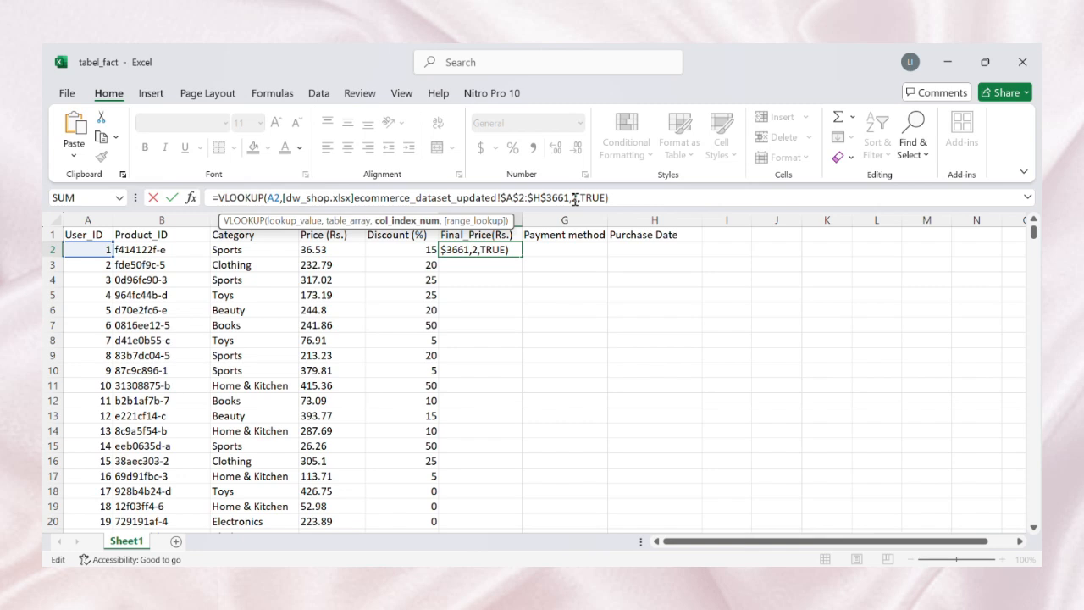
pyautogui.press('BackSpace')
pyautogui.write('6')
pyautogui.press('Return')
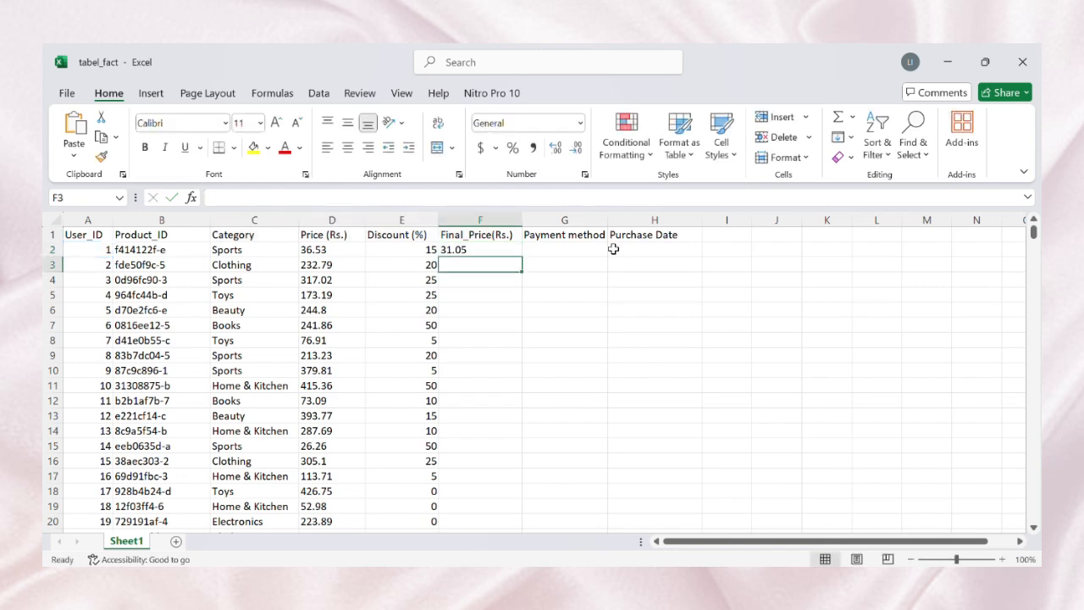
pyautogui.click(517, 252)
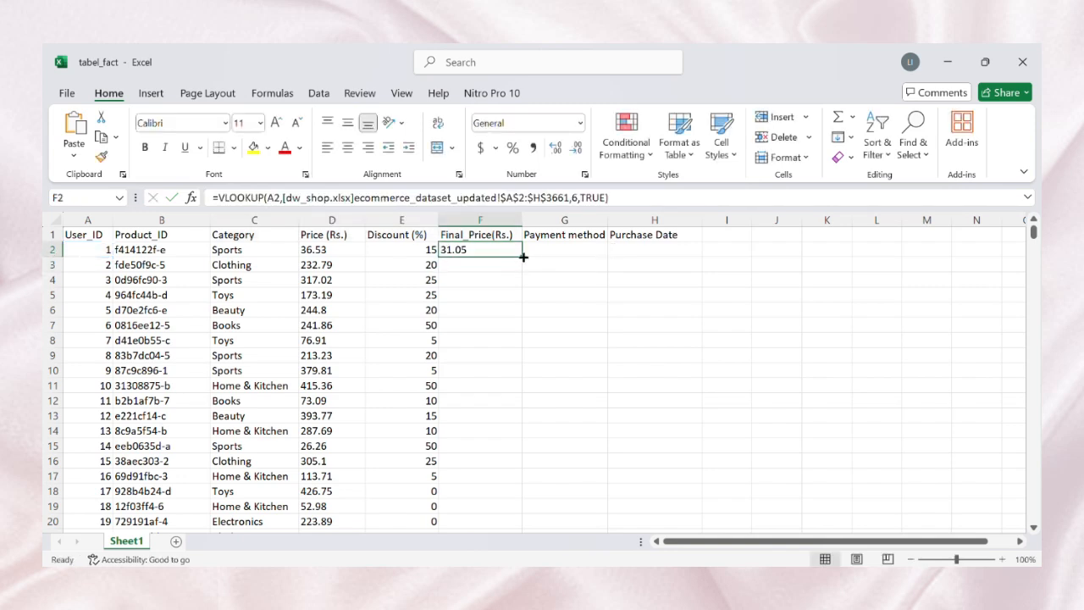
pyautogui.doubleClick(522, 257)
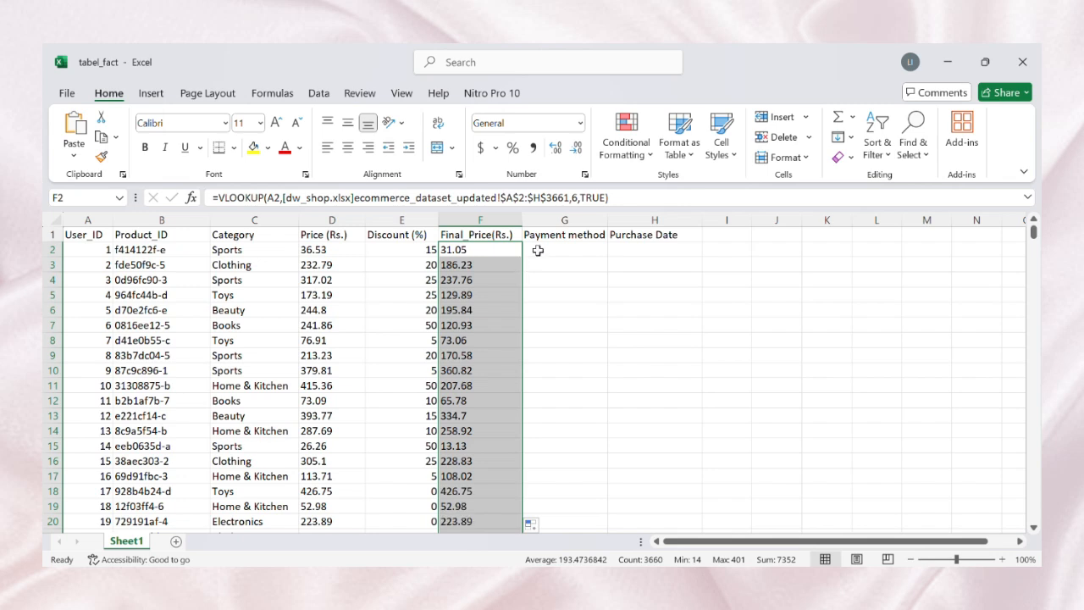
# Step: Reuse the copied VLOOKUP formula in cell G2 with column index 7 and fill it down the Payment method column
pyautogui.click(540, 249)
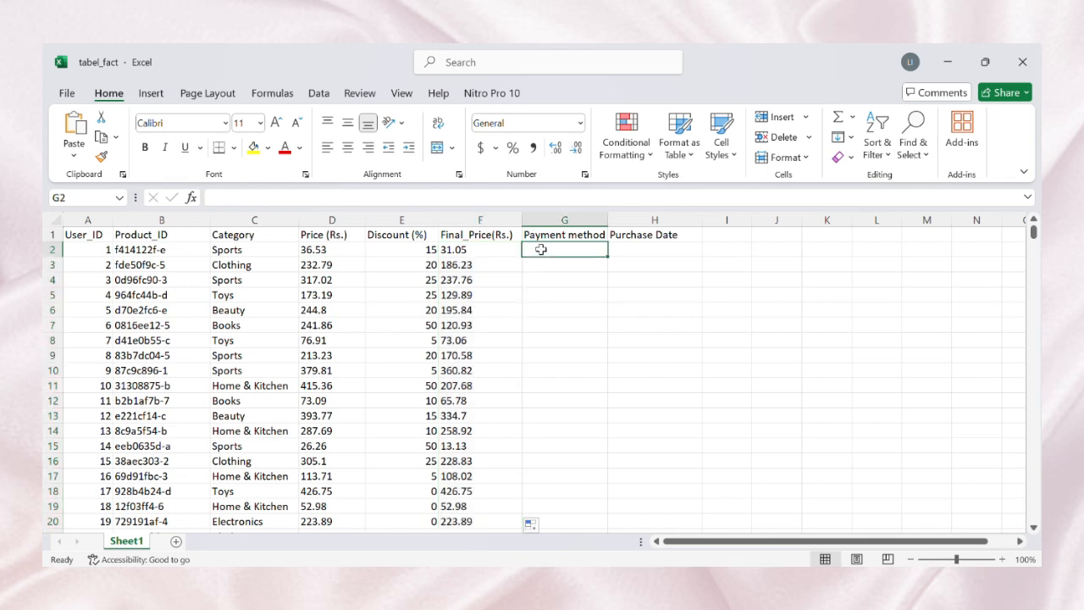
pyautogui.click(508, 194)
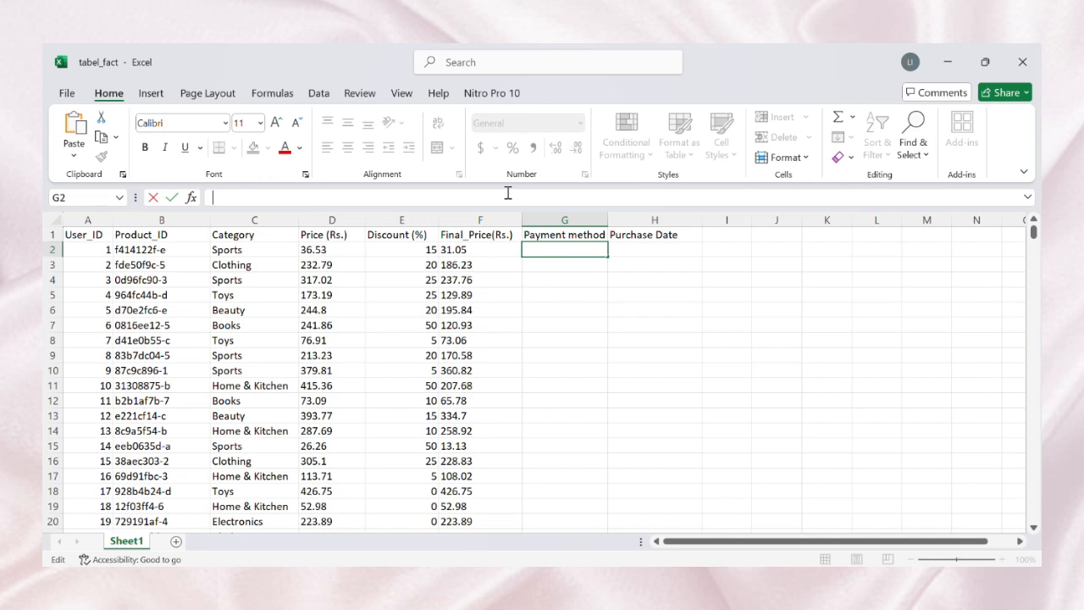
pyautogui.write('=VLOOKUP(A2,[dw_shop.xlsx]ecommerce_dataset_updated!$A$2:$H$3661,2,TRUE)')
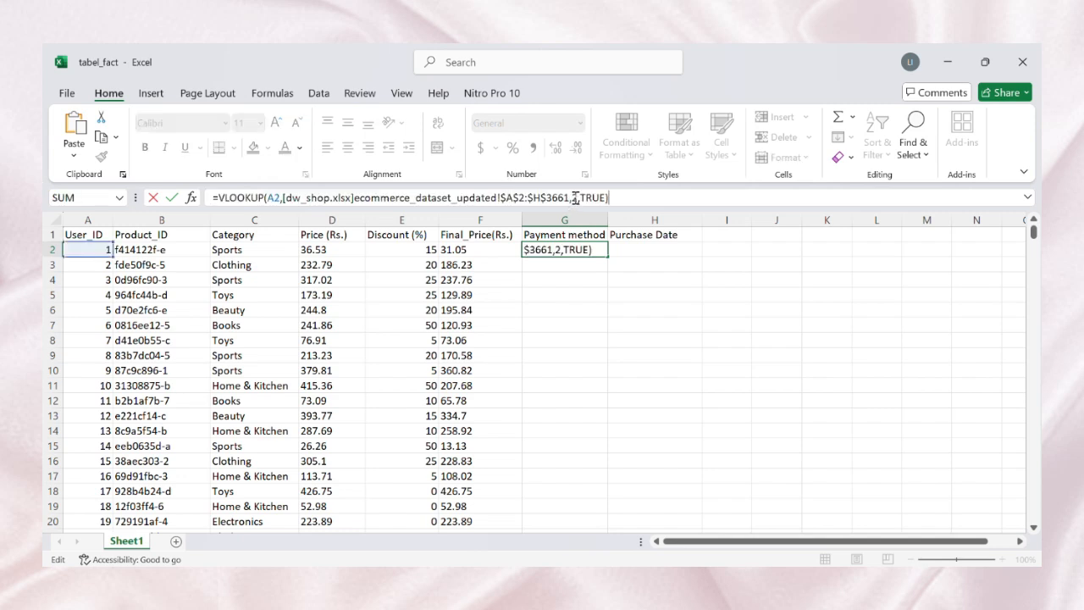
pyautogui.click(575, 197)
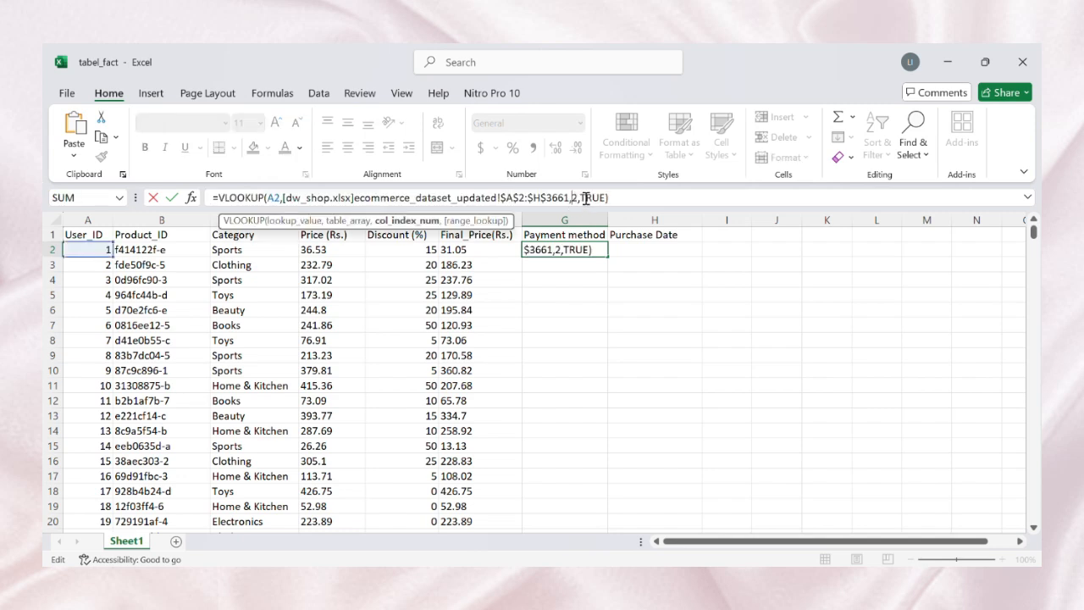
pyautogui.press('BackSpace')
pyautogui.write('7')
pyautogui.press('Return')
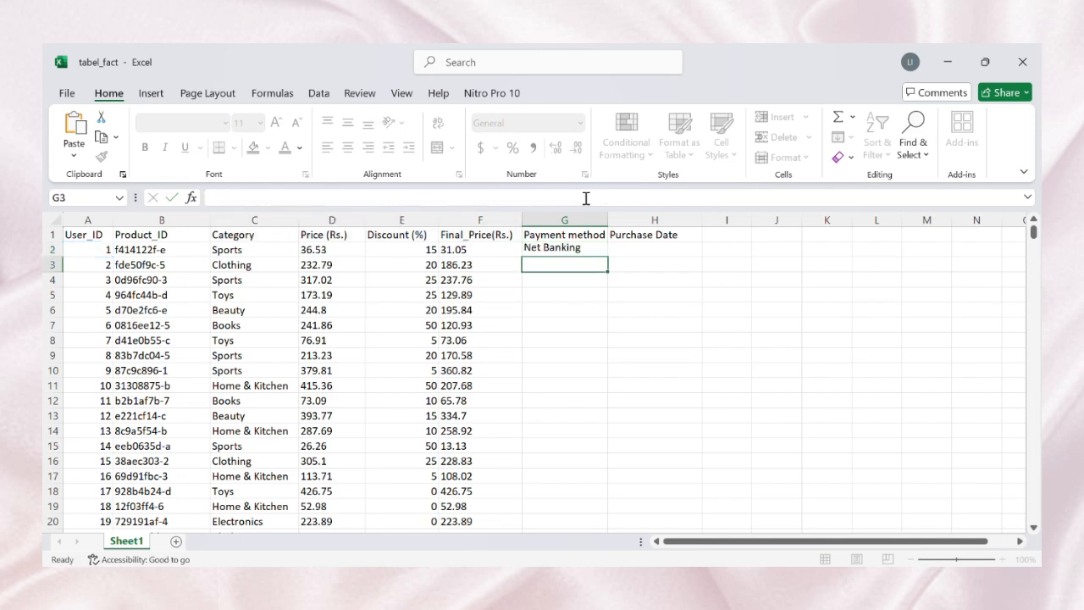
pyautogui.click(599, 254)
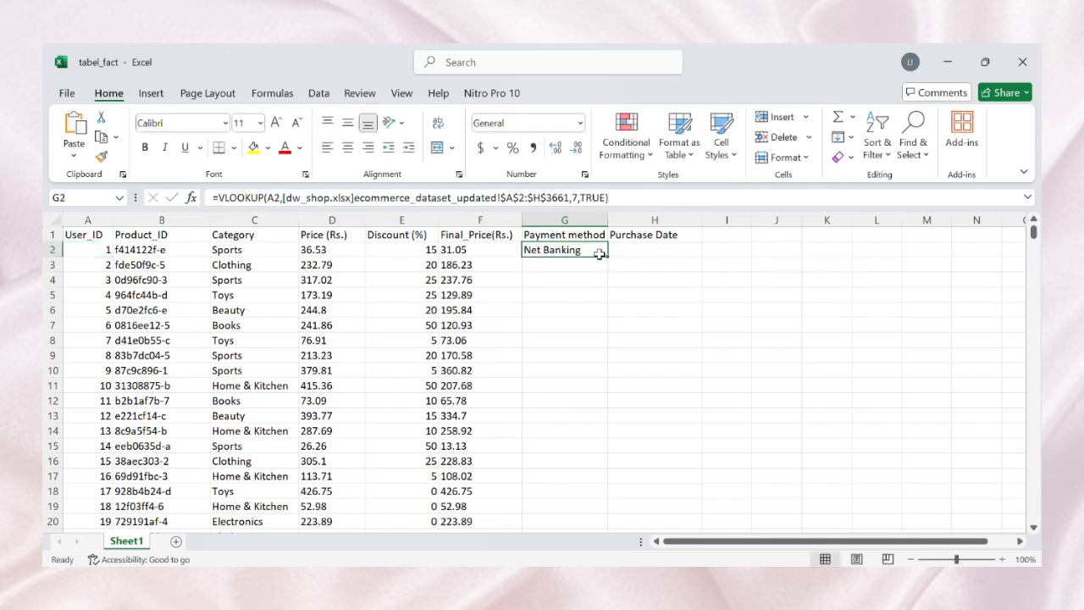
pyautogui.doubleClick(607, 258)
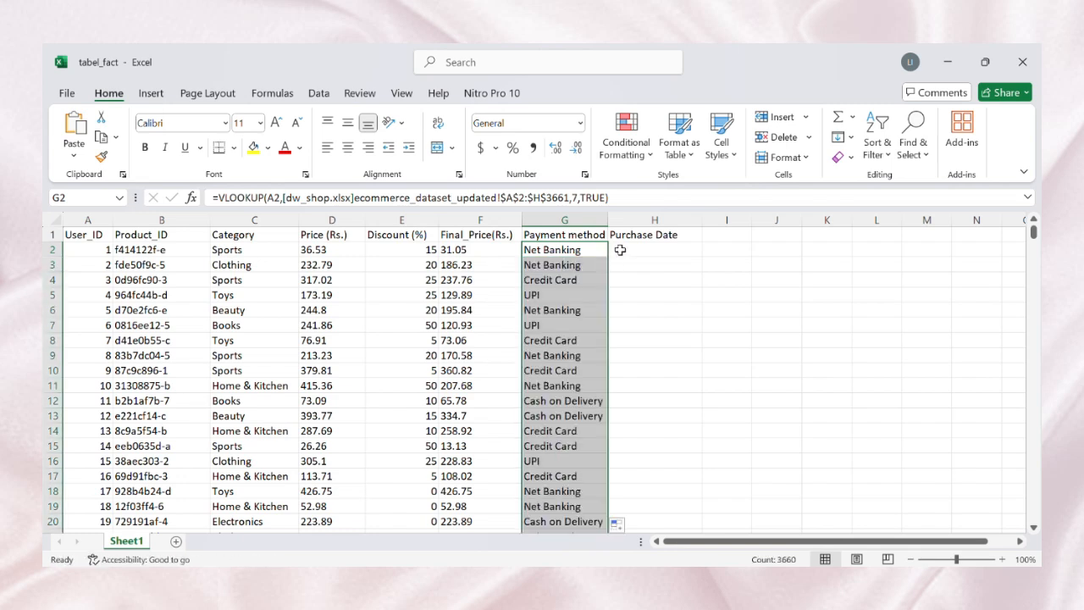
# Step: Format the whole Purchase Date column H as Short Date
pyautogui.click(620, 250)
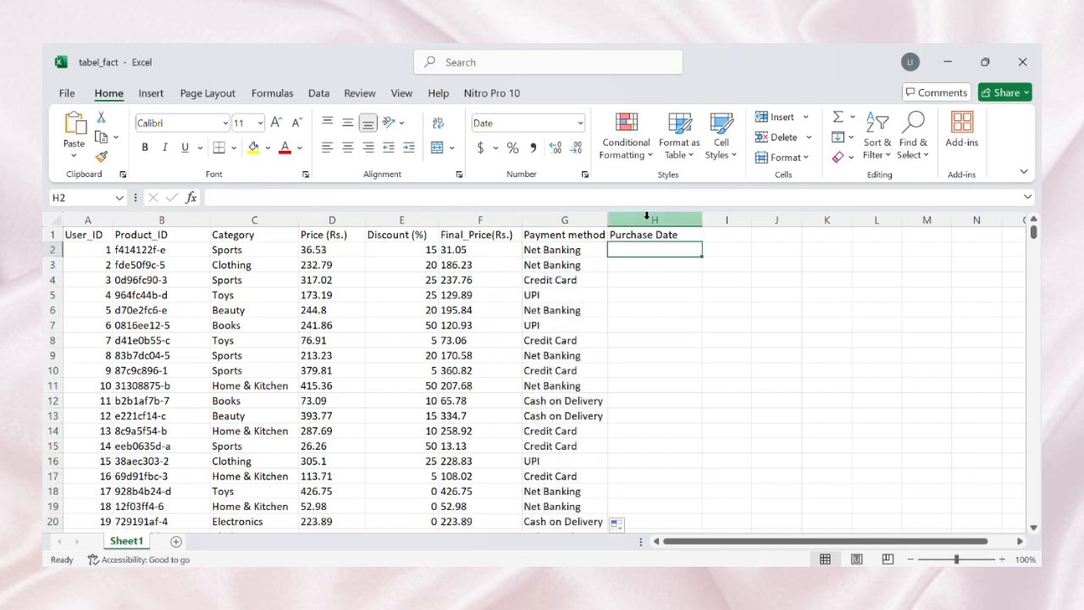
pyautogui.click(646, 217)
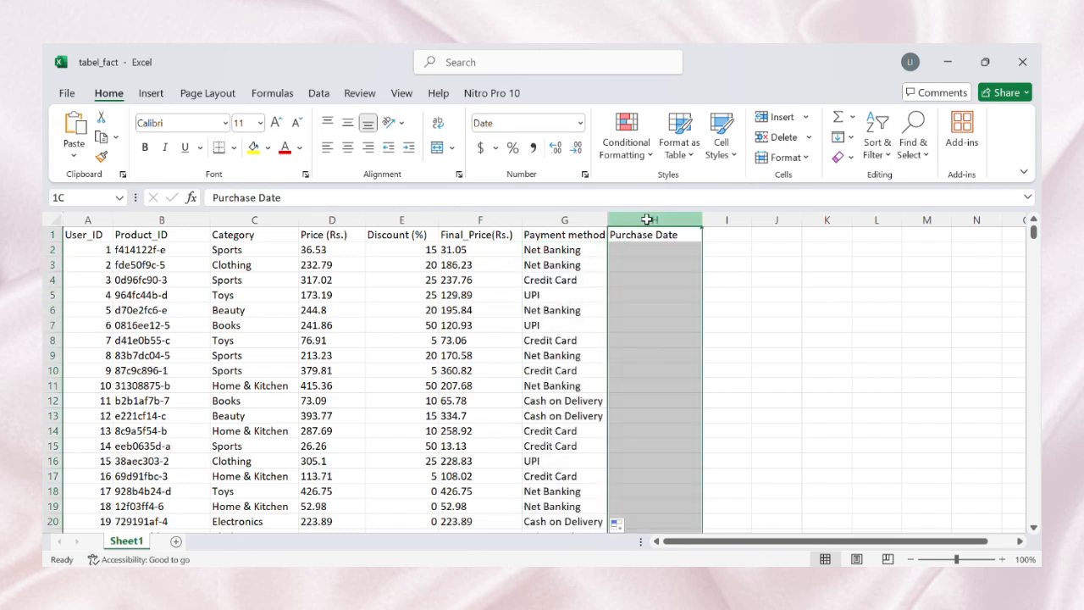
pyautogui.click(580, 122)
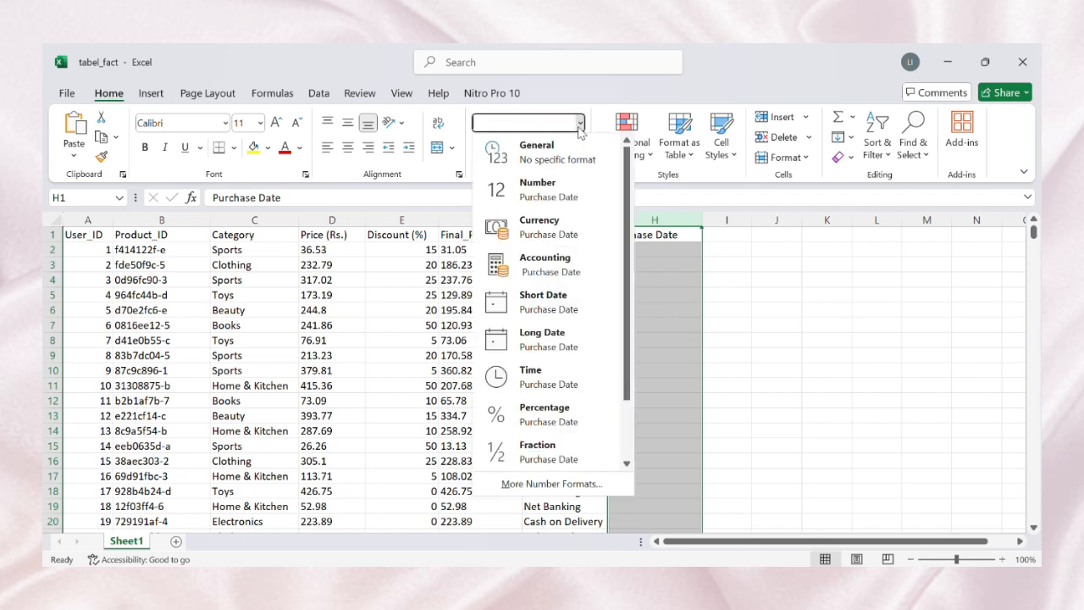
pyautogui.click(565, 301)
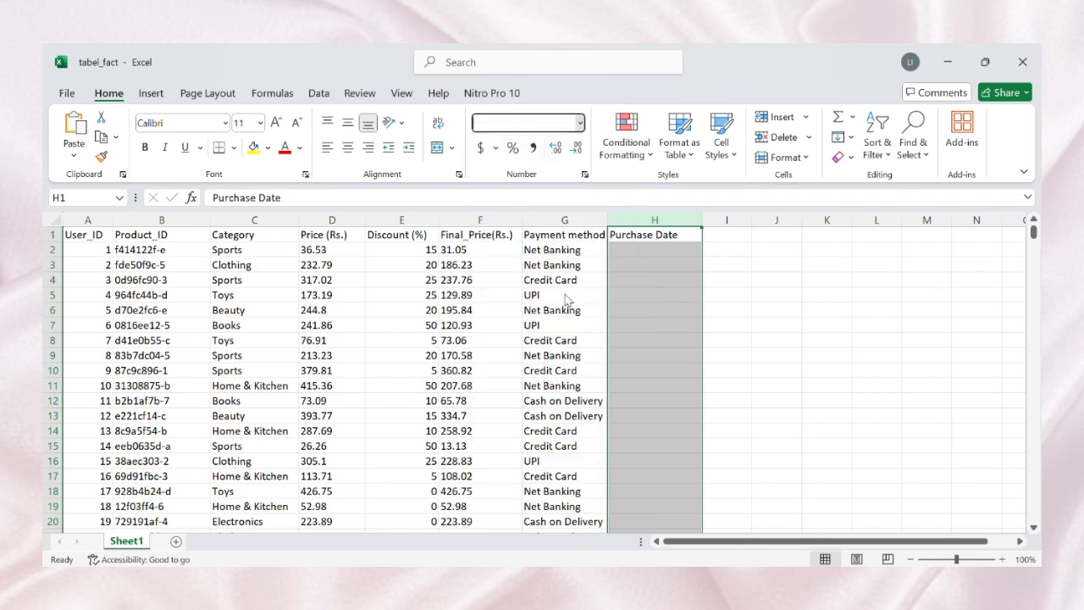
# Step: Reuse the copied VLOOKUP formula in cell H2 with column index 8 and fill it down the Purchase Date column
pyautogui.click(639, 254)
pyautogui.click(625, 199)
pyautogui.write('=VLOOKUP(A2,[dw_shop.xlsx]ecommerce_dataset_updated!$A$2:$H$3661,2,TRUE)')
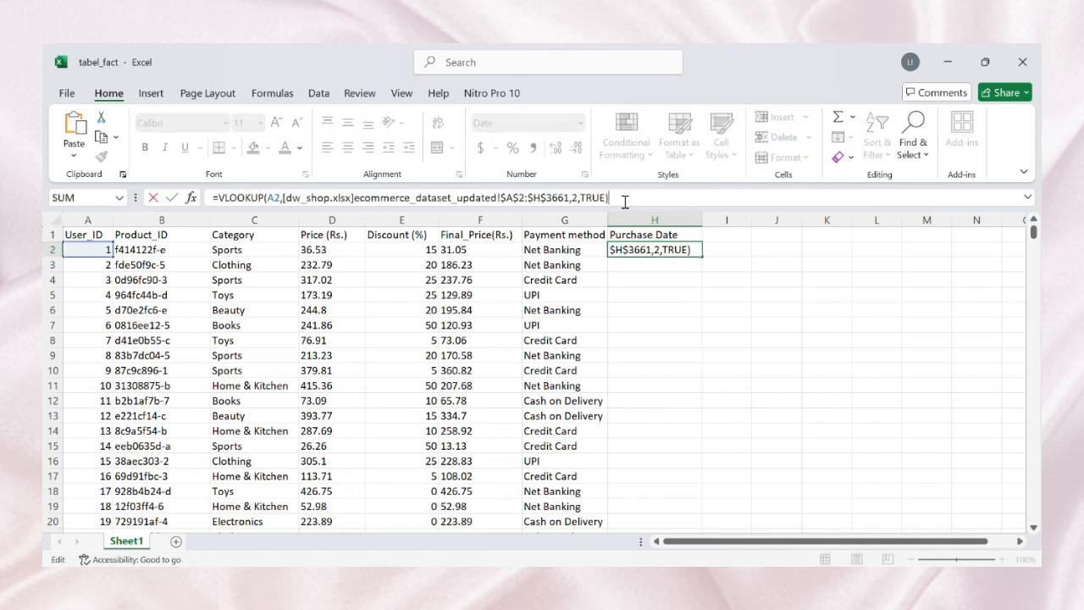
pyautogui.click(575, 199)
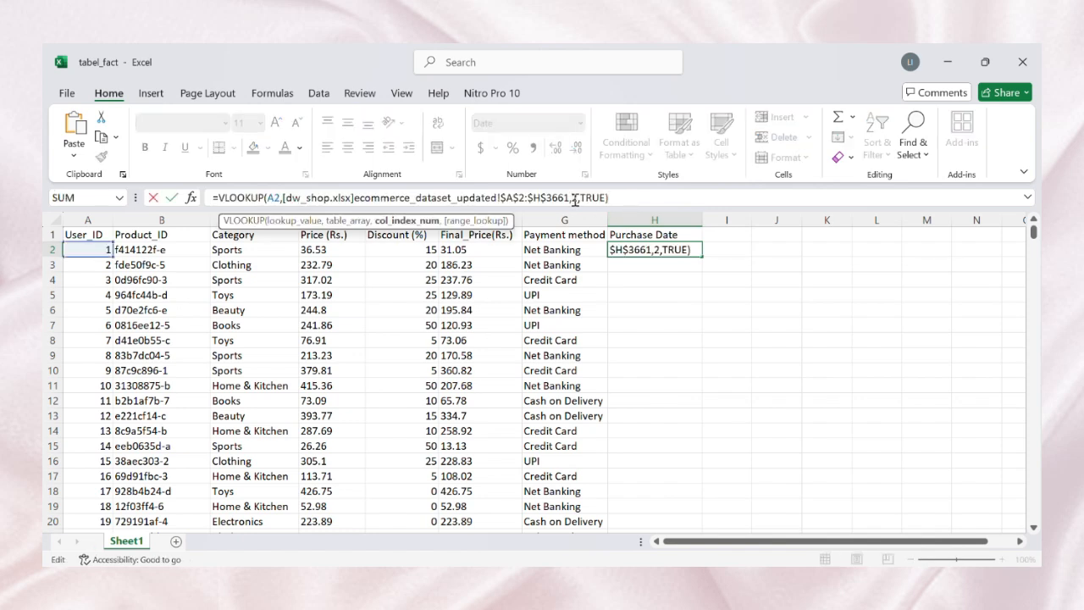
pyautogui.press('BackSpace')
pyautogui.write('8')
pyautogui.press('Return')
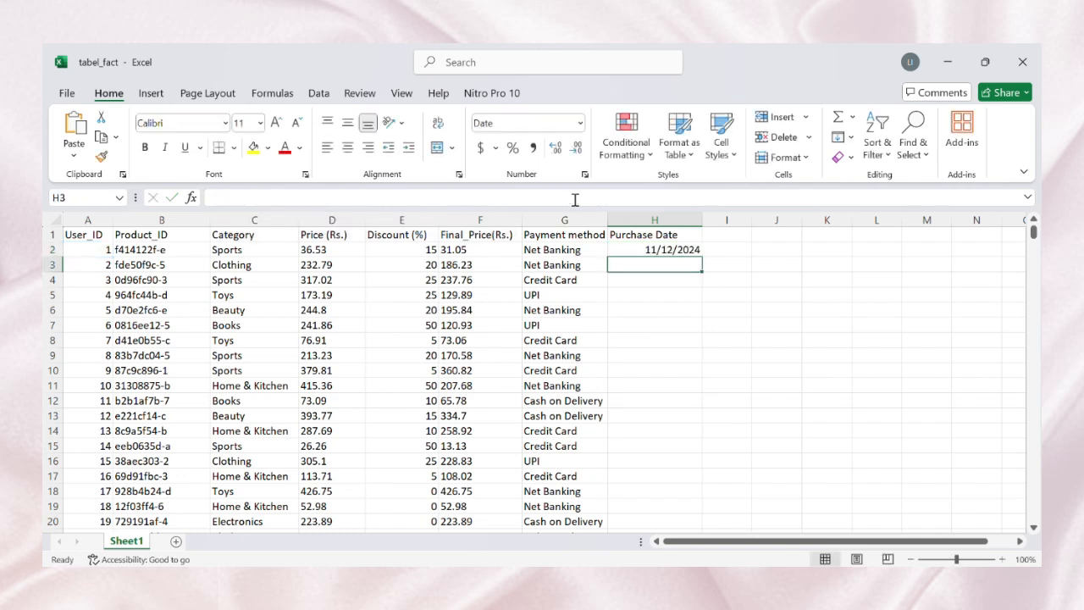
pyautogui.click(643, 246)
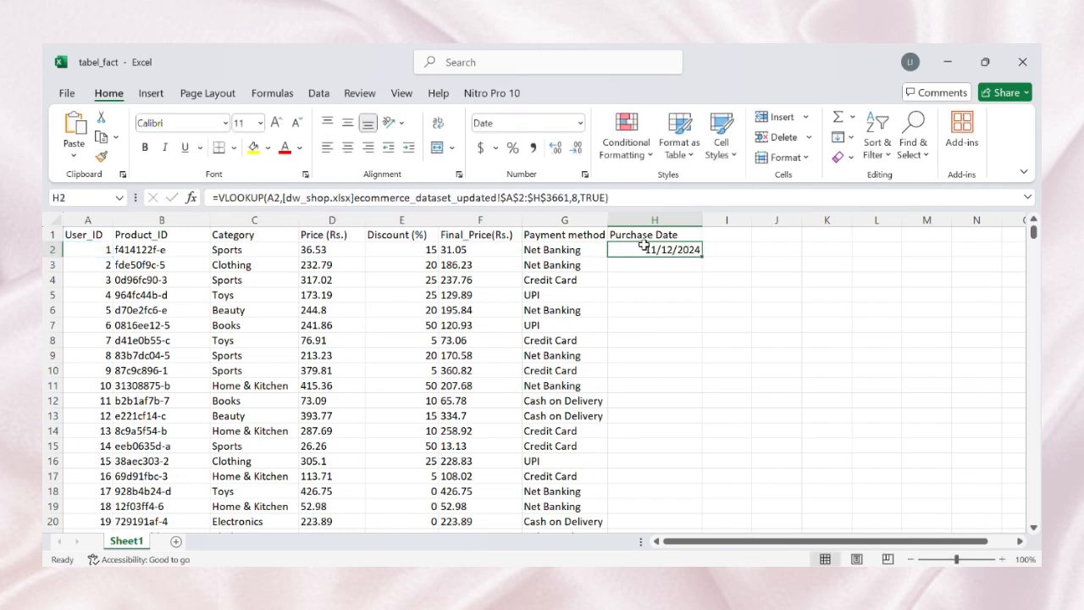
pyautogui.doubleClick(702, 257)
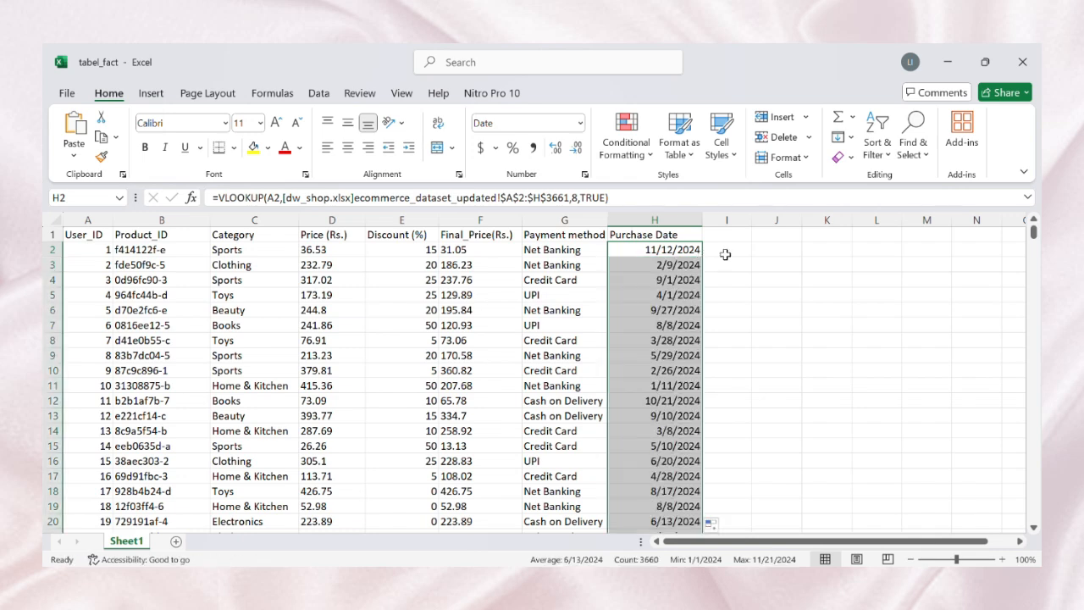
pyautogui.click(725, 254)
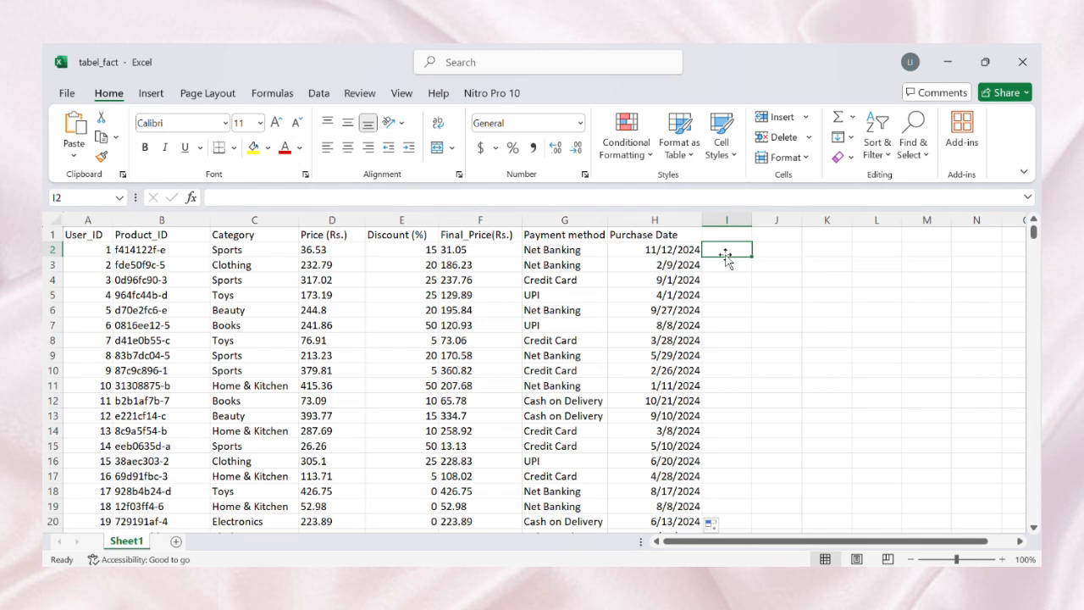
pyautogui.click(728, 283)
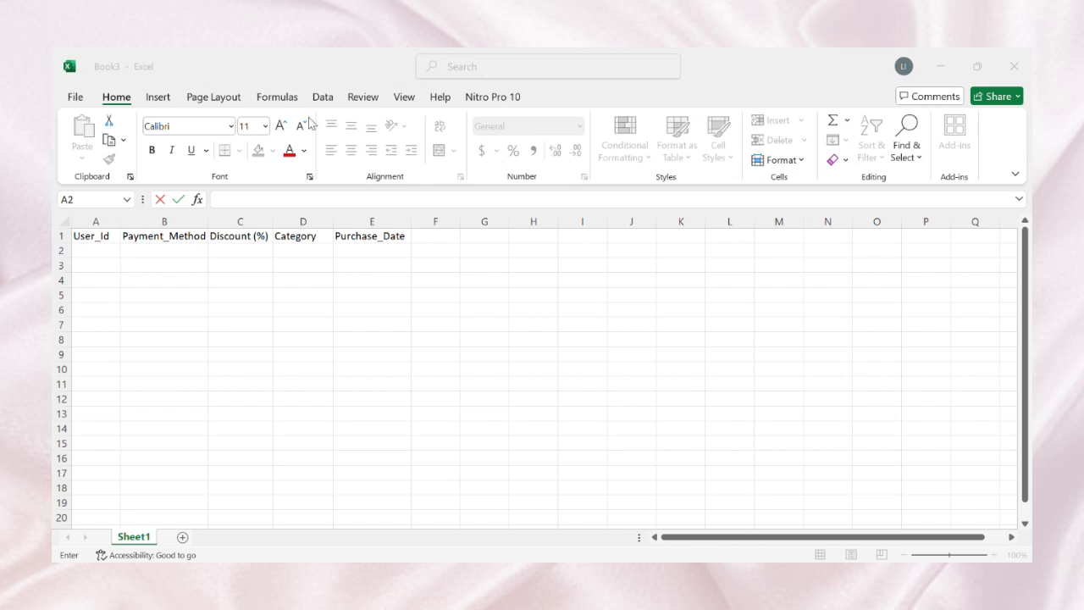
# Step: In Book3, number the User_Id column from 1 to 3660 with a linear series down the column starting in A2
pyautogui.click(97, 249)
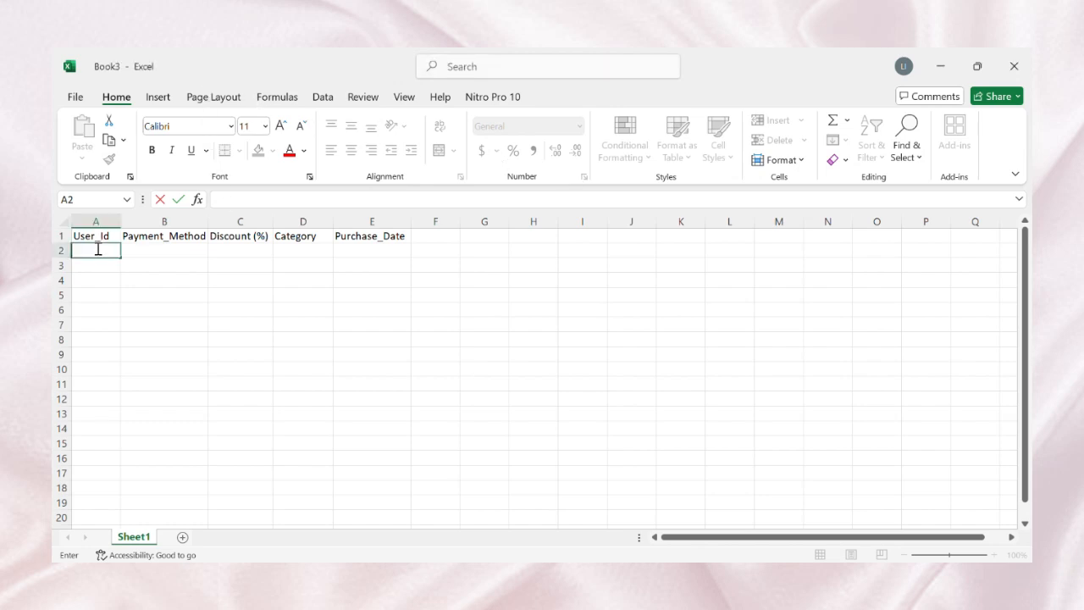
pyautogui.write('1')
pyautogui.press('Return')
pyautogui.click(103, 251)
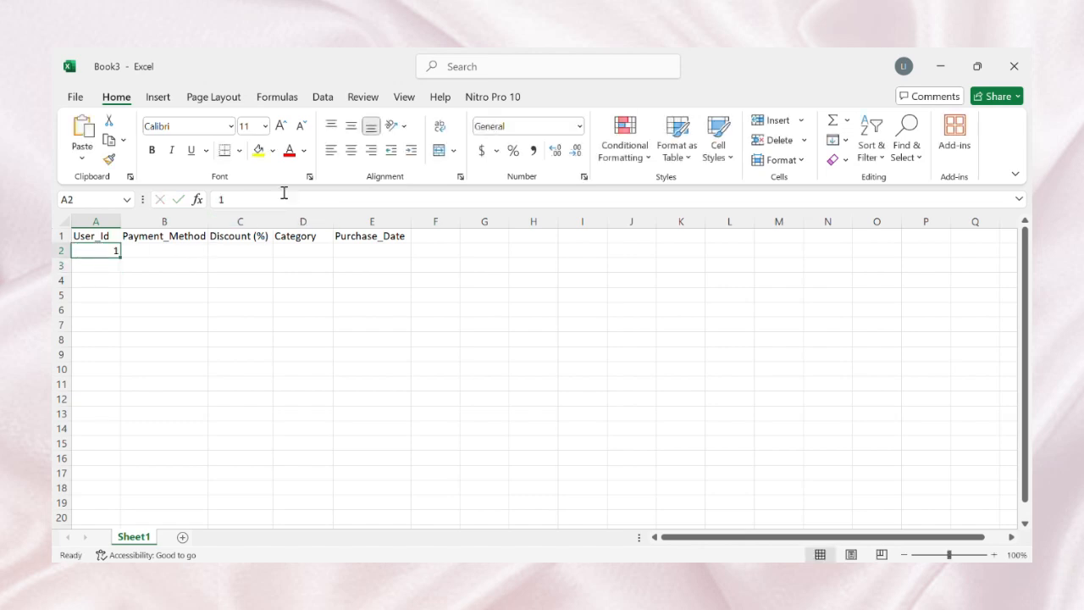
pyautogui.click(848, 143)
pyautogui.click(867, 275)
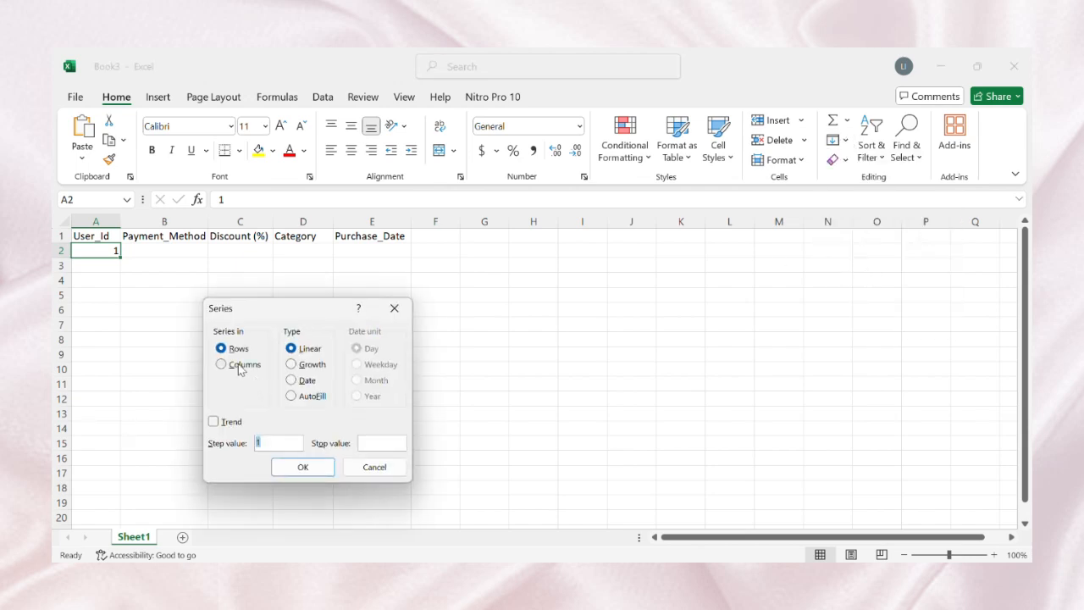
pyautogui.click(227, 364)
pyautogui.click(378, 441)
pyautogui.write('3660')
pyautogui.click(303, 468)
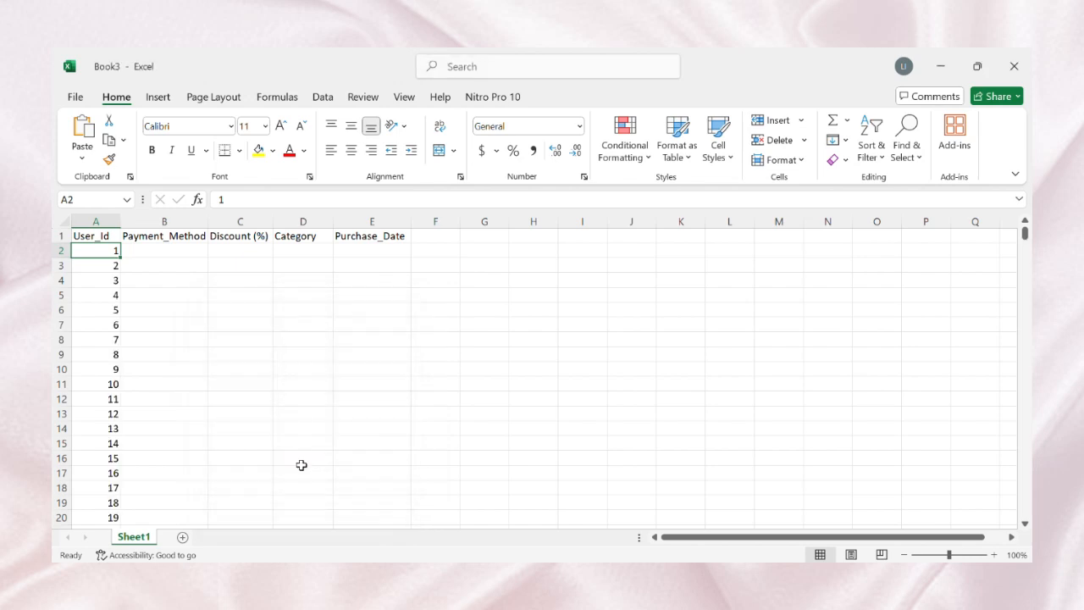
# Step: Start a VLOOKUP in B2 with A2 as lookup value and dw_shop's ecommerce_dataset_updated range $A$2:$H$3661 as table array
pyautogui.click(179, 248)
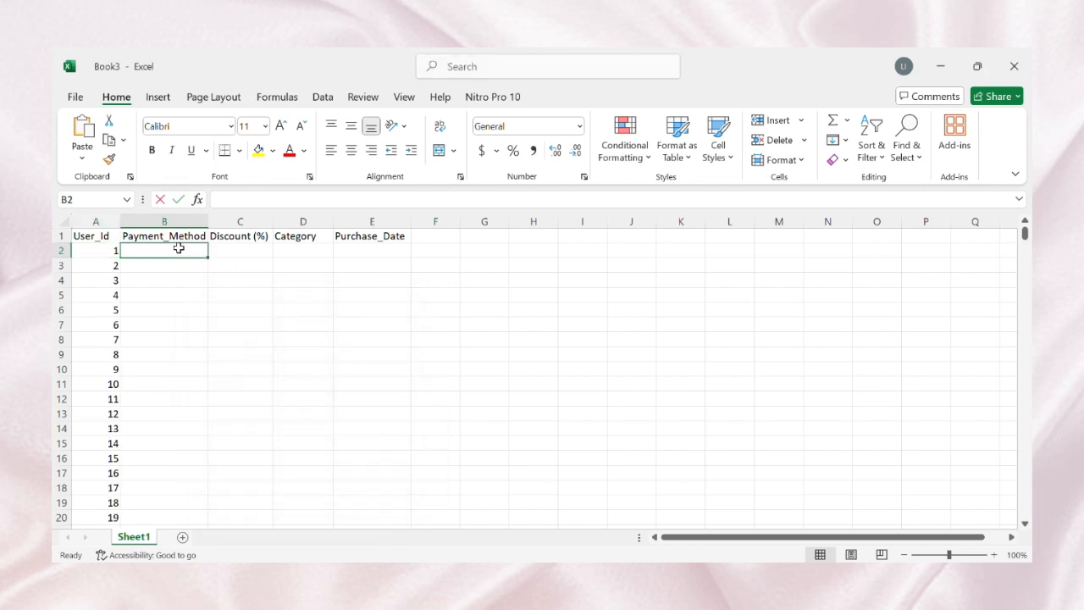
pyautogui.write('=VL')
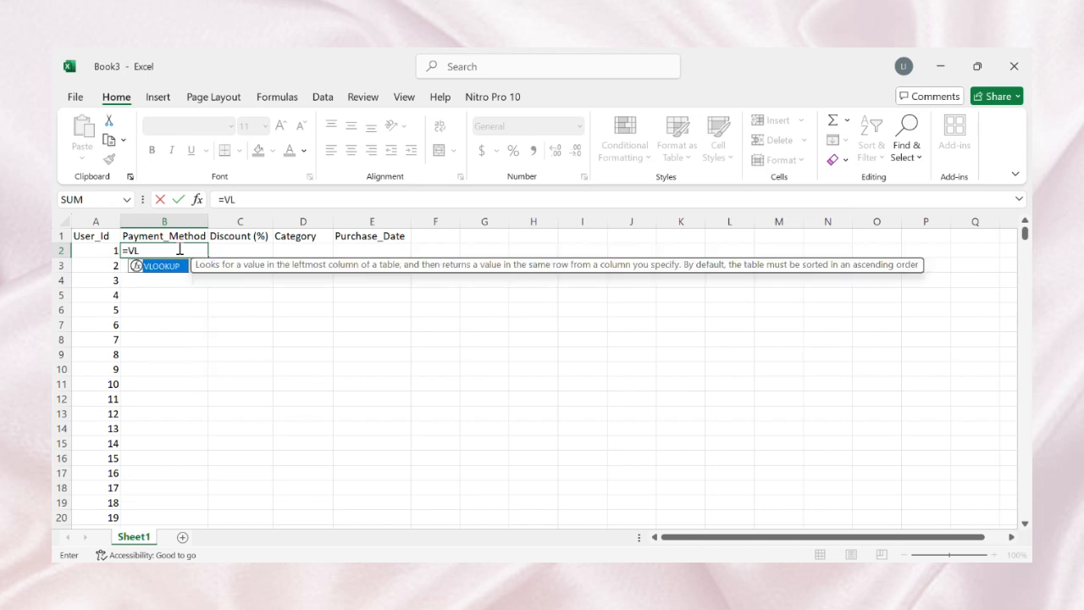
pyautogui.press('Tab')
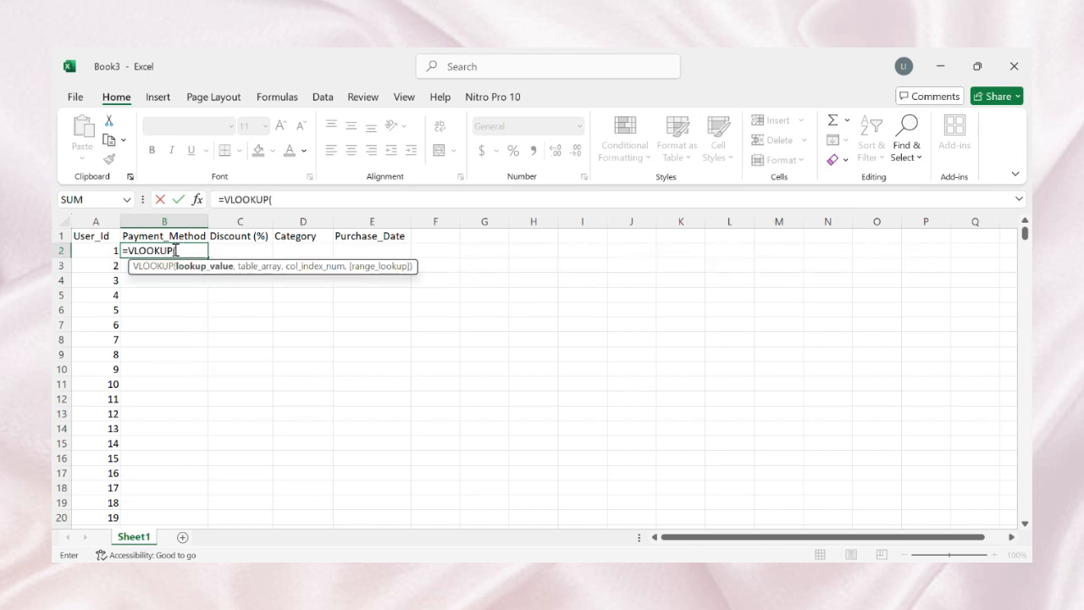
pyautogui.click(81, 253)
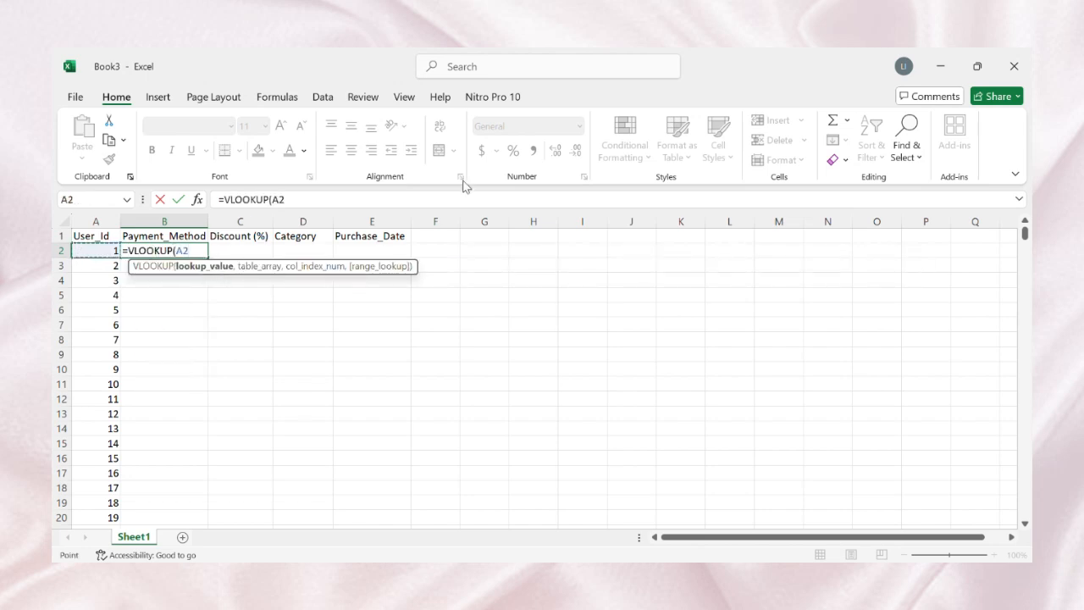
pyautogui.write(',')
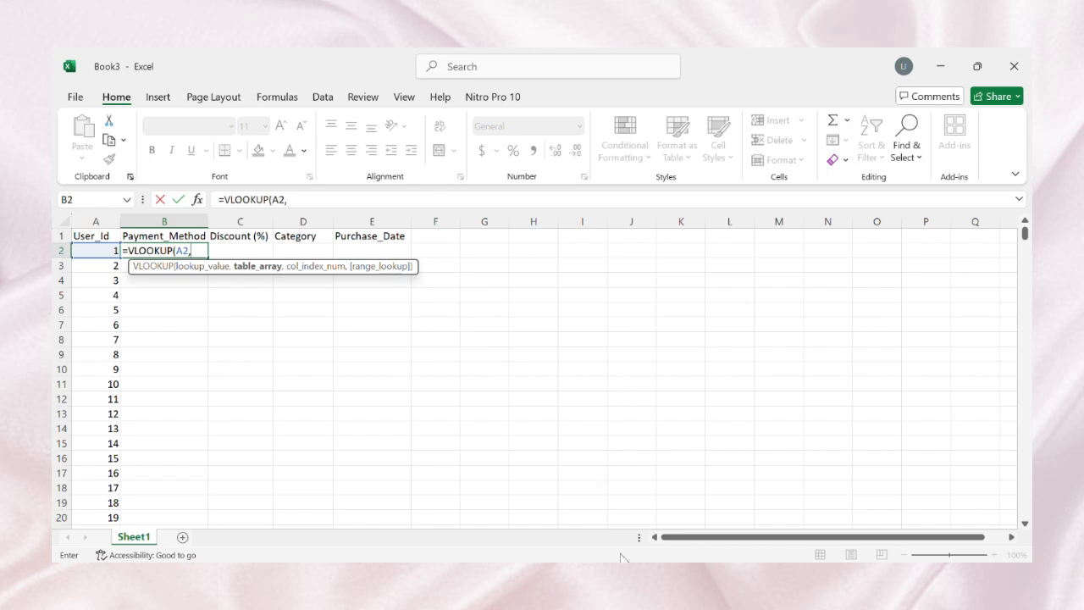
pyautogui.moveTo(615, 551)
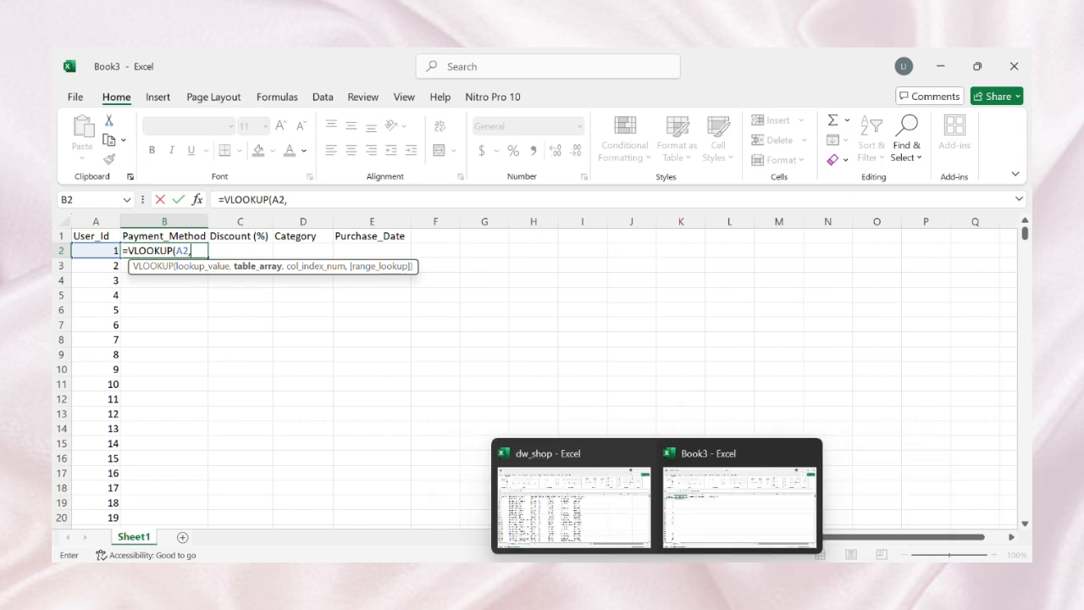
pyautogui.click(616, 549)
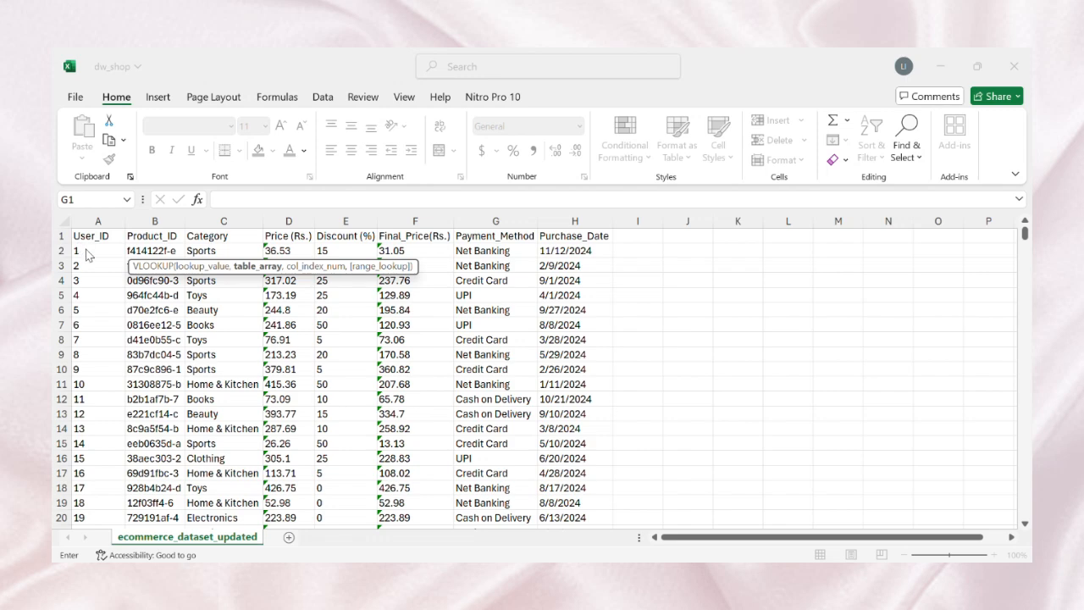
pyautogui.click(85, 250)
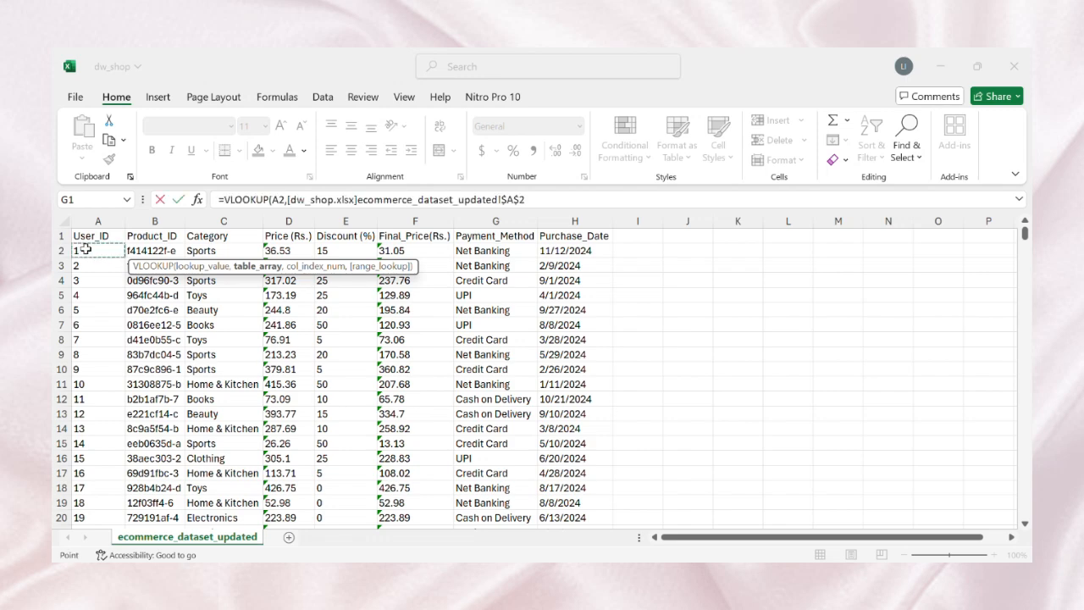
pyautogui.hotkey('ctrl', 'shift', 'Right')
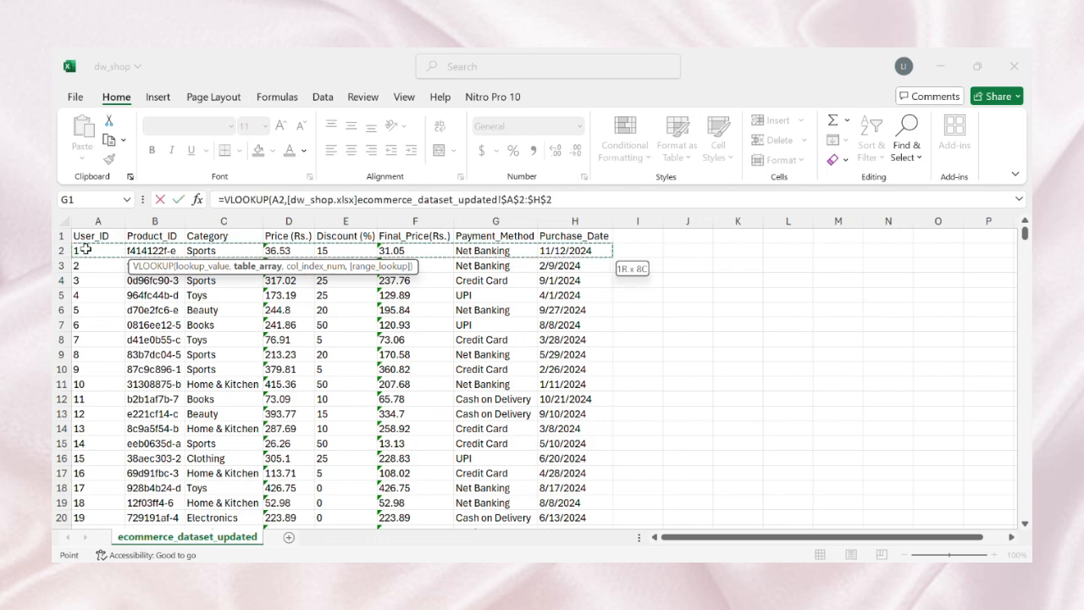
pyautogui.hotkey('ctrl', 'shift', 'Down')
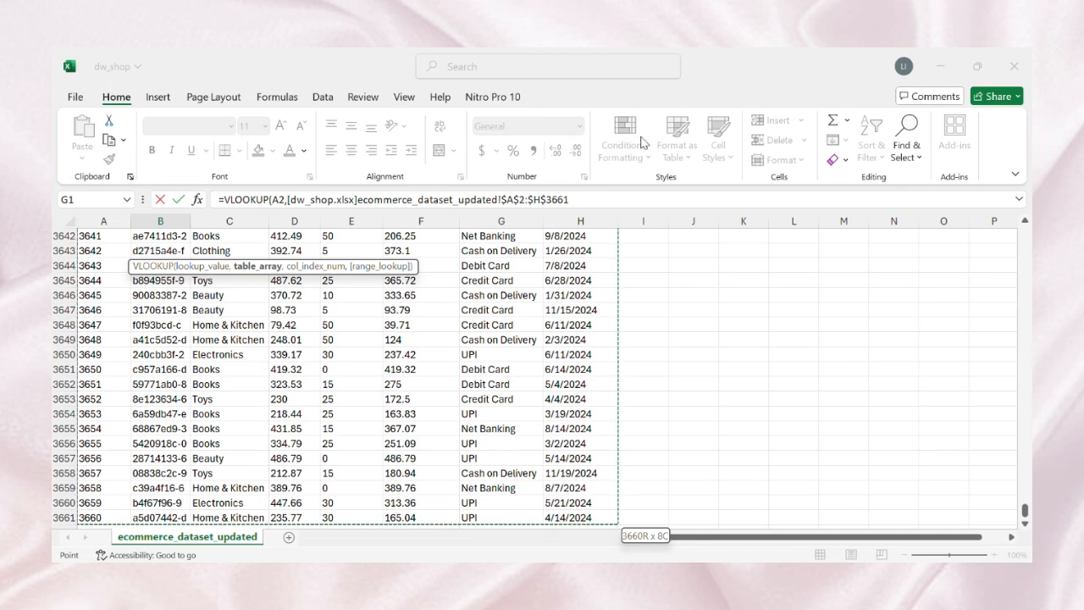
# Step: Complete the VLOOKUP with column index 7 and TRUE for approximate match, and fill it down the Payment_Method column
pyautogui.click(630, 197)
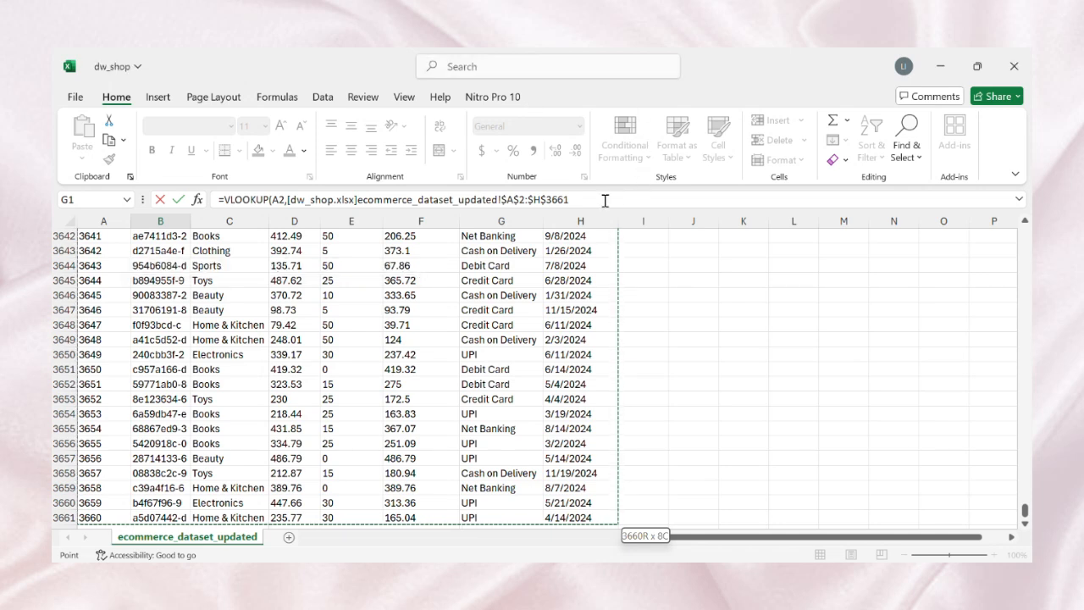
pyautogui.write(',')
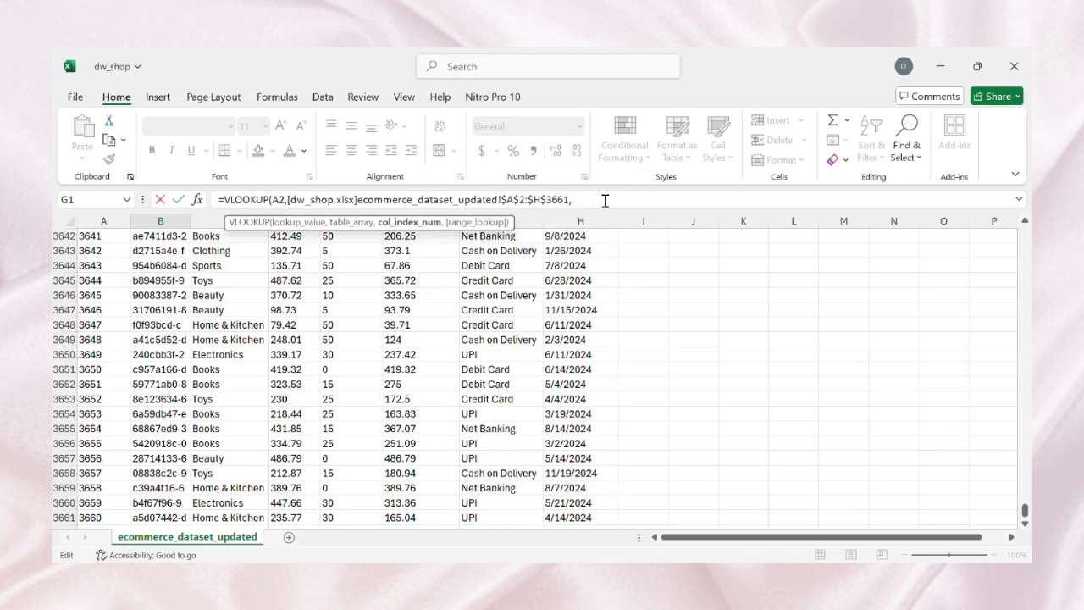
pyautogui.write('7,')
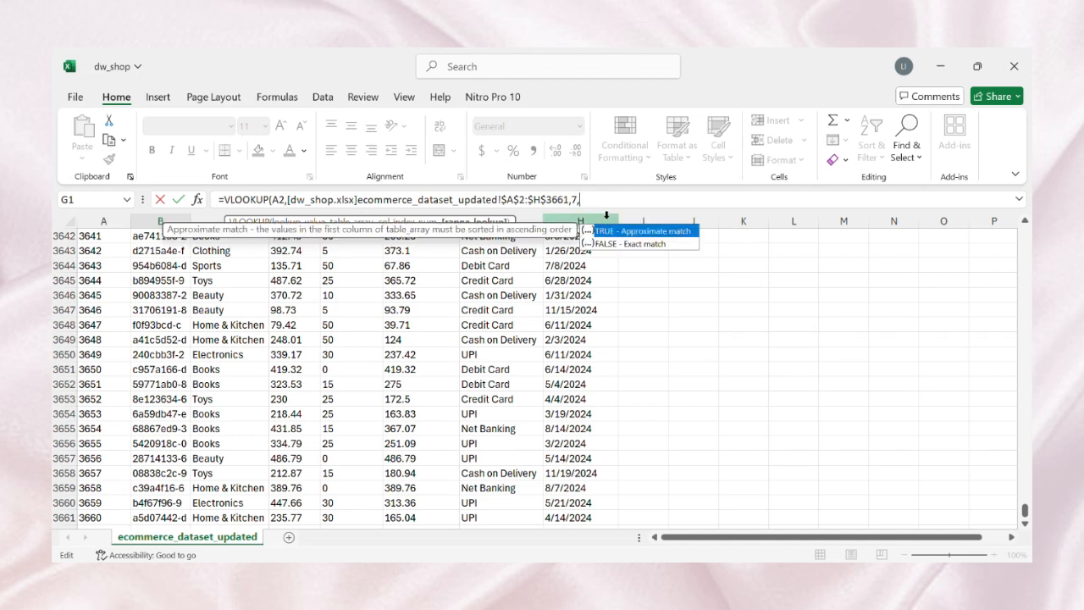
pyautogui.doubleClick(610, 232)
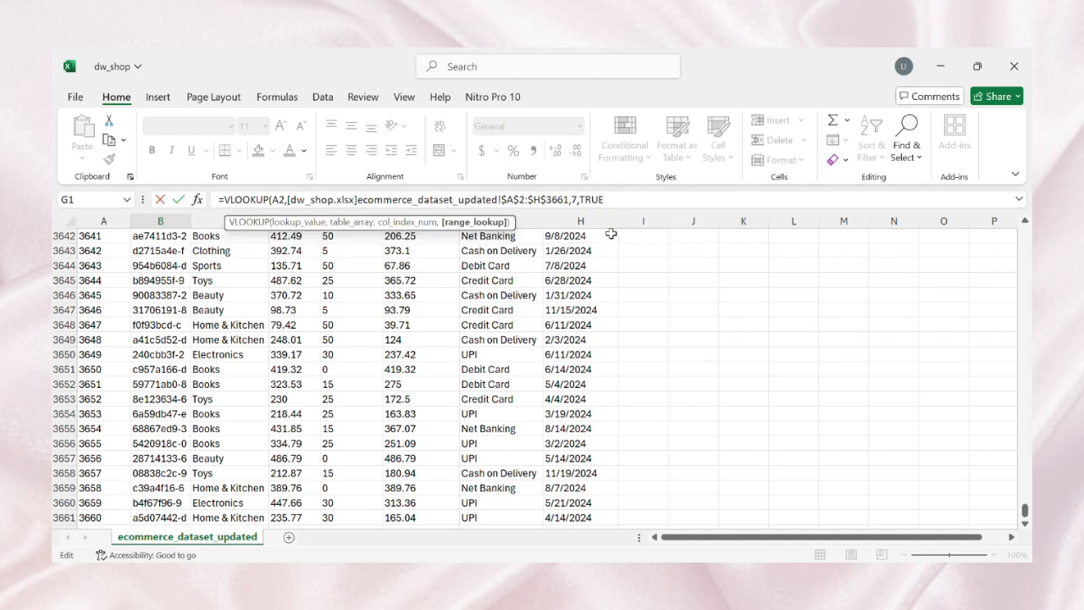
pyautogui.press('Return')
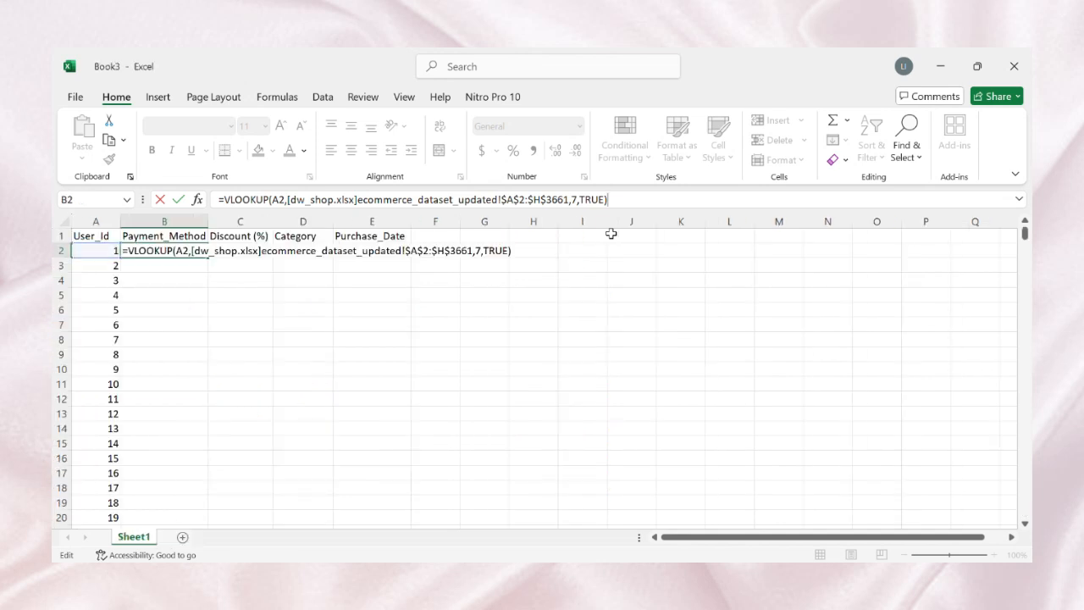
pyautogui.click(203, 251)
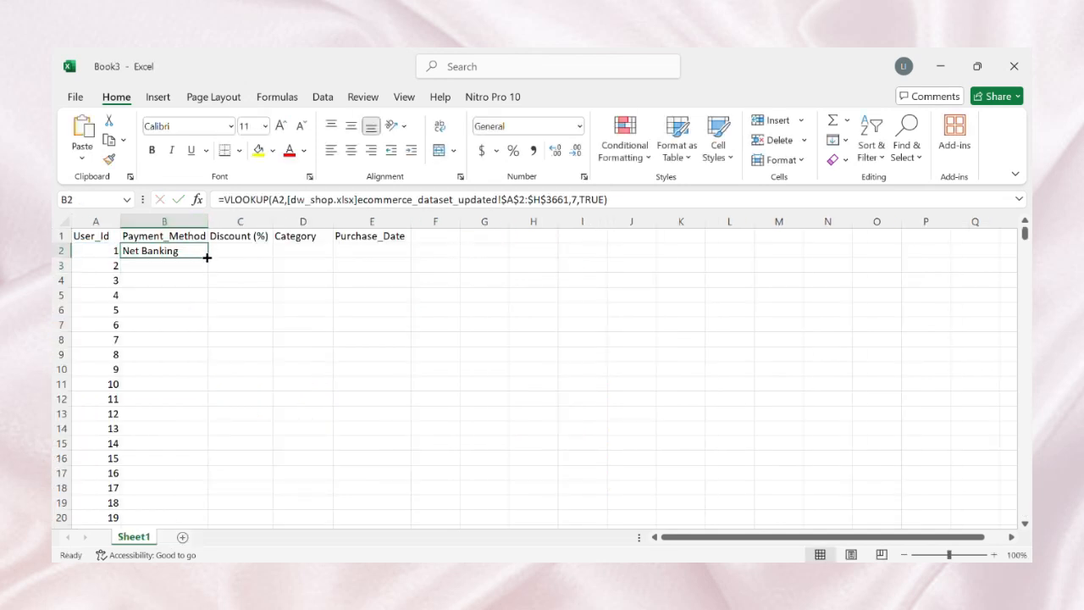
pyautogui.doubleClick(207, 256)
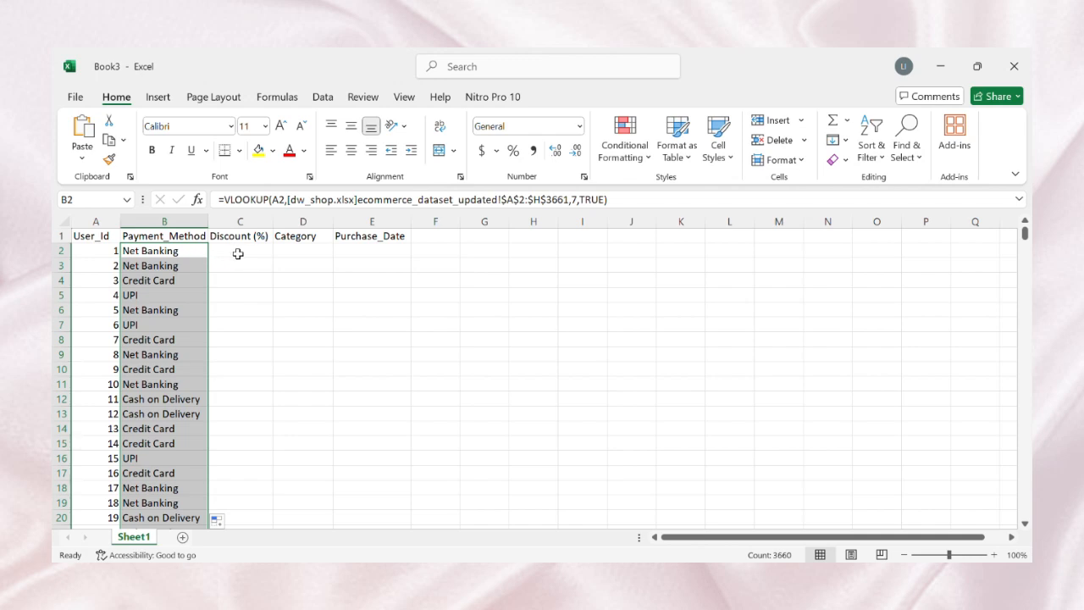
# Step: Copy the full VLOOKUP formula text from cell B2
pyautogui.click(240, 251)
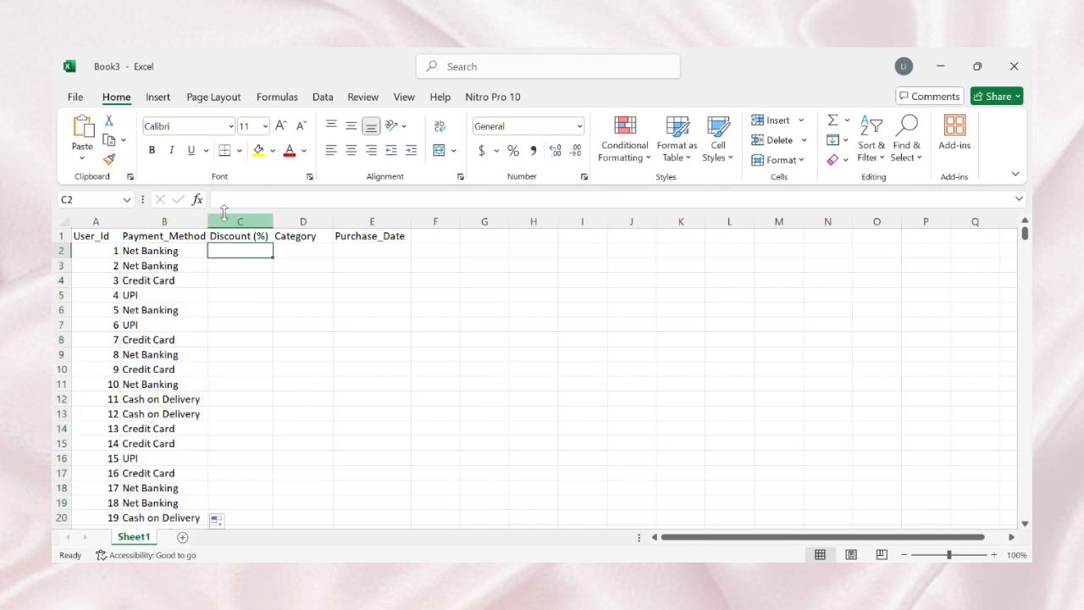
pyautogui.click(172, 250)
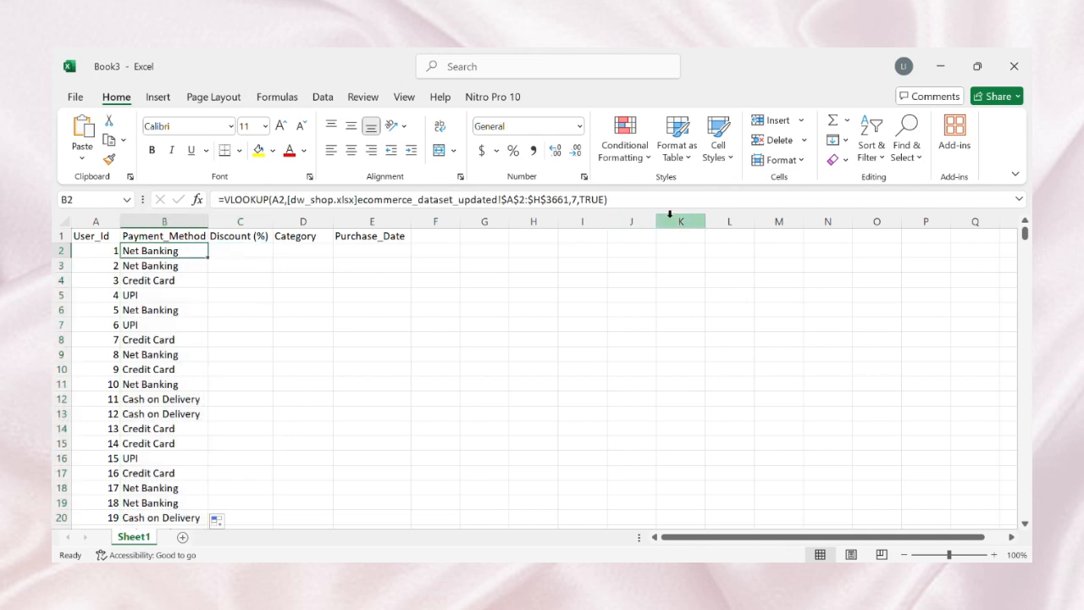
pyautogui.click(632, 200)
pyautogui.moveTo(632, 200); pyautogui.dragTo(210, 173)
pyautogui.hotkey('ctrl', 'c')
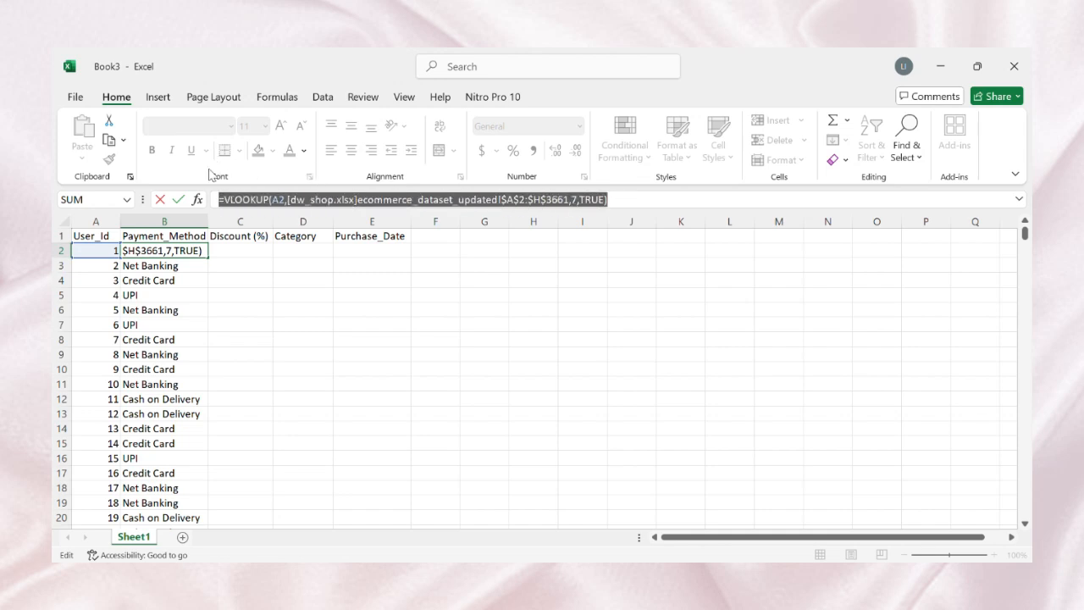
pyautogui.press('Return')
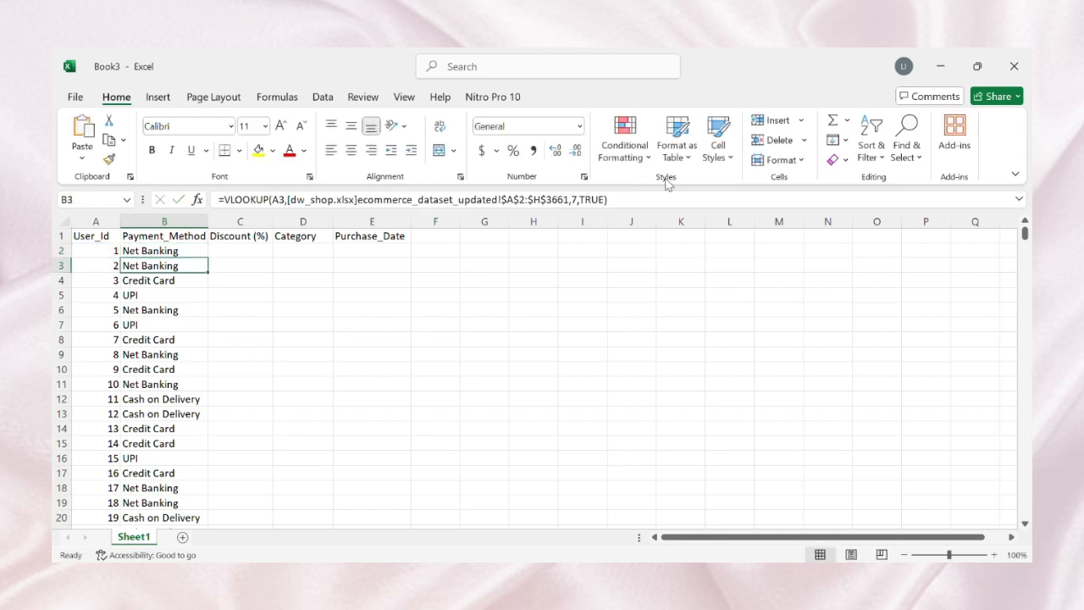
# Step: Reuse the copied VLOOKUP formula in cell C2 with column index 5 and fill it down the Discount (%) column
pyautogui.click(243, 247)
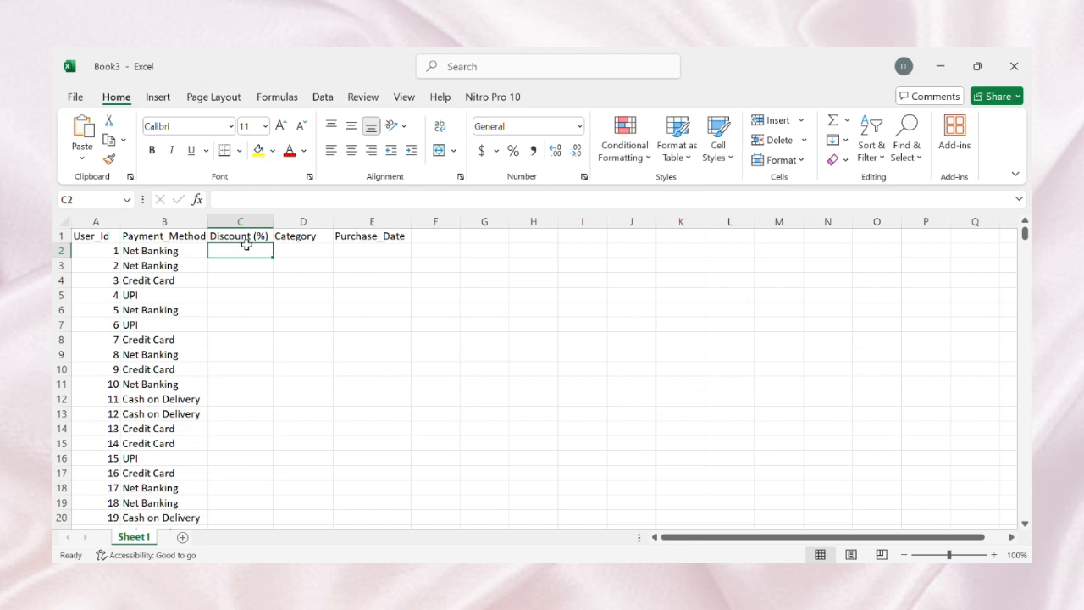
pyautogui.click(262, 202)
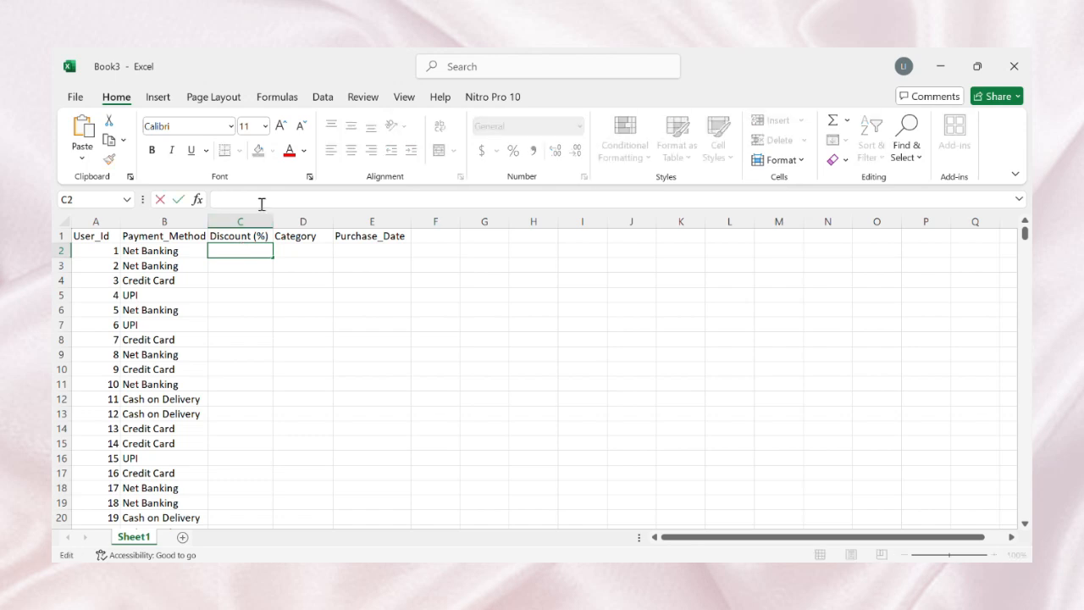
pyautogui.hotkey('ctrl', 'v')
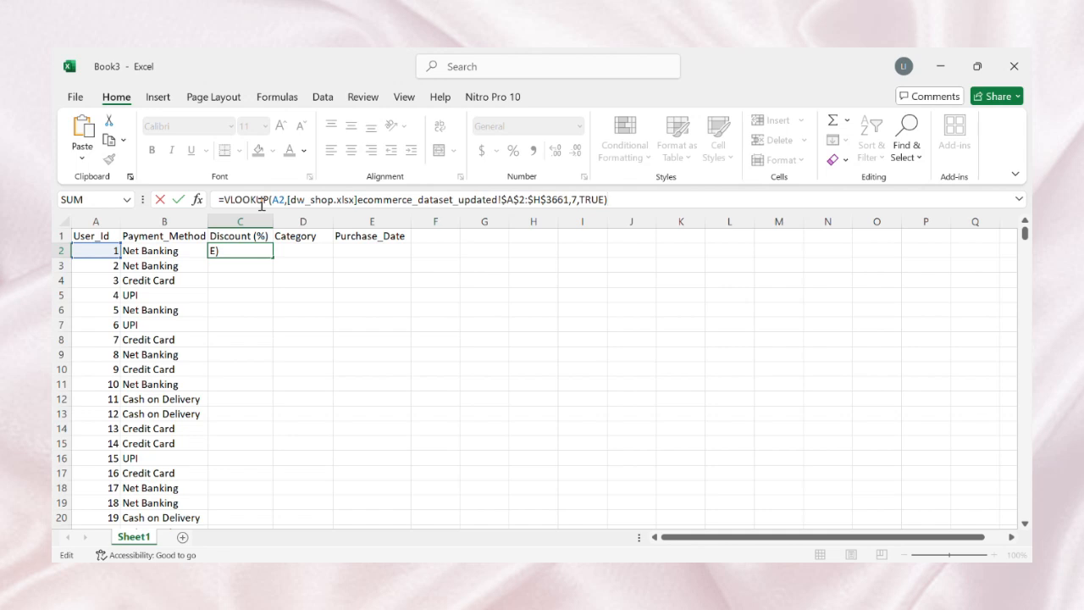
pyautogui.click(577, 201)
pyautogui.press('BackSpace')
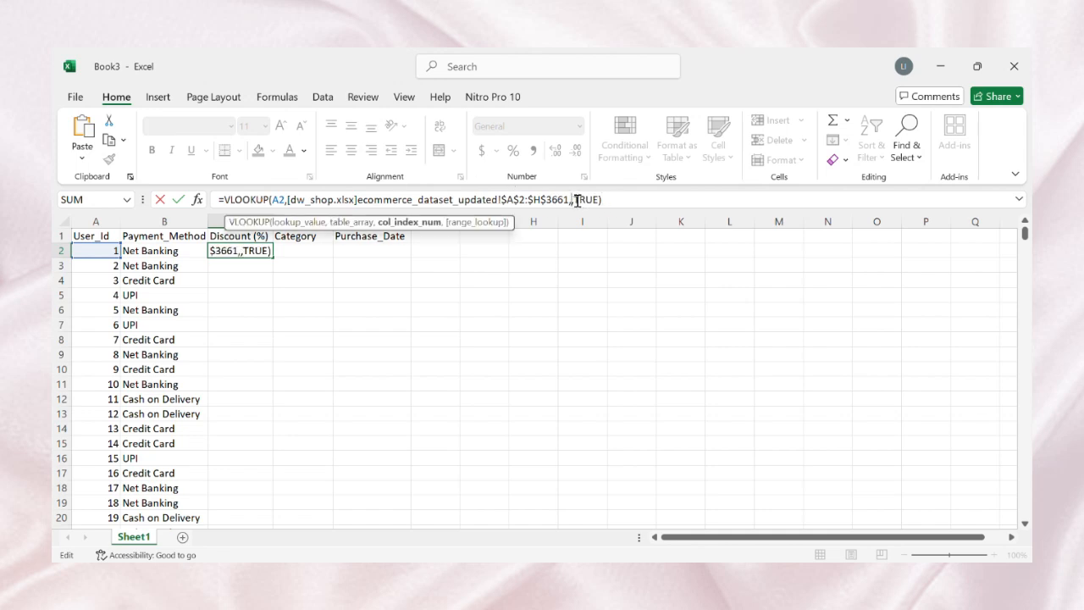
pyautogui.write('5')
pyautogui.press('Return')
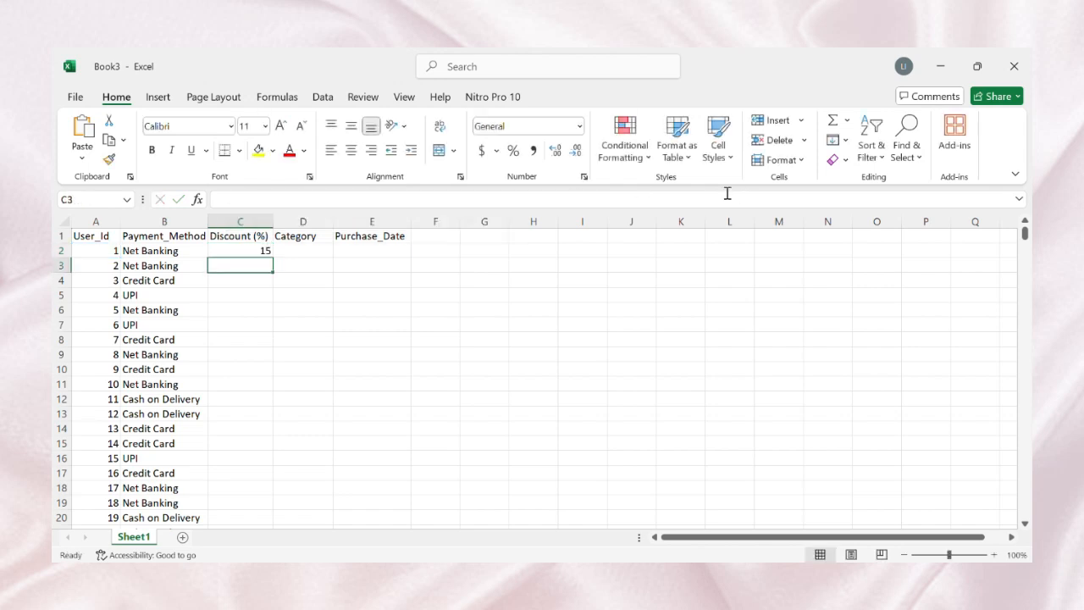
pyautogui.click(264, 251)
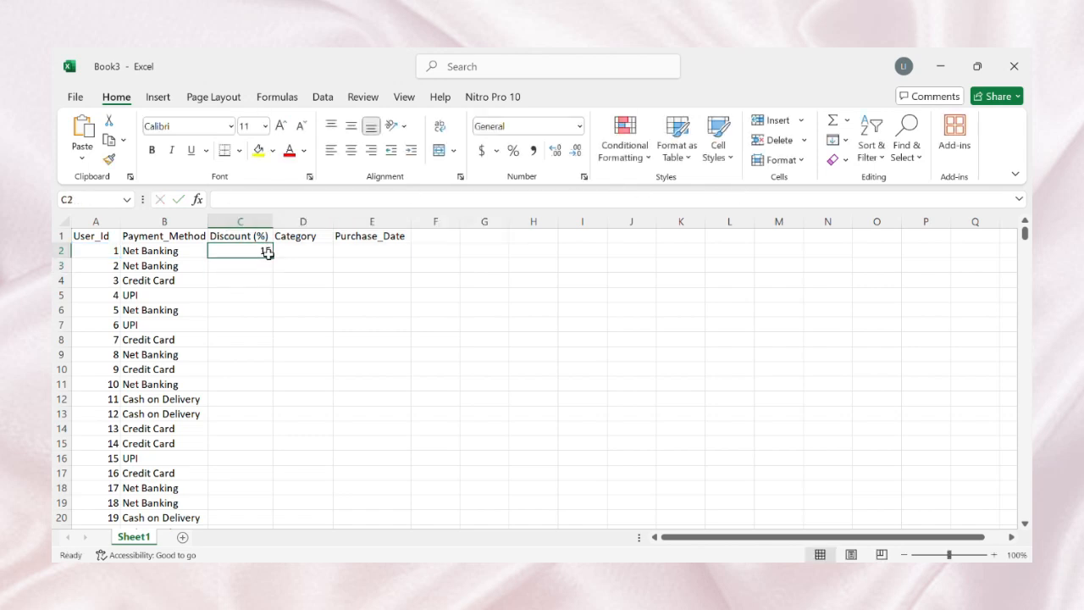
pyautogui.doubleClick(271, 256)
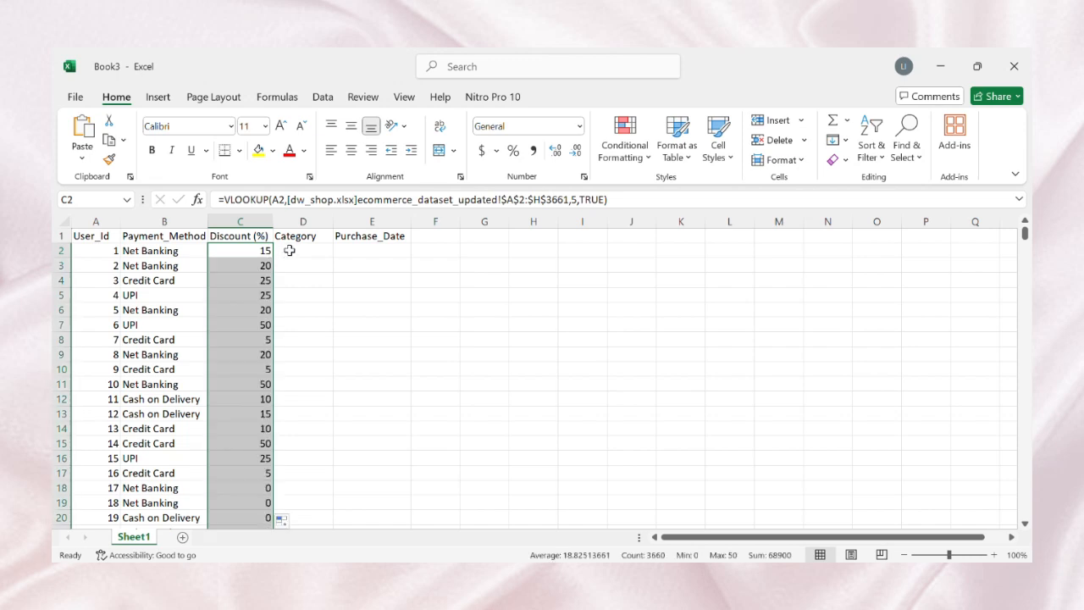
# Step: Reuse the copied VLOOKUP formula in cell D2 with column index 3 and fill it down the Category column
pyautogui.click(289, 251)
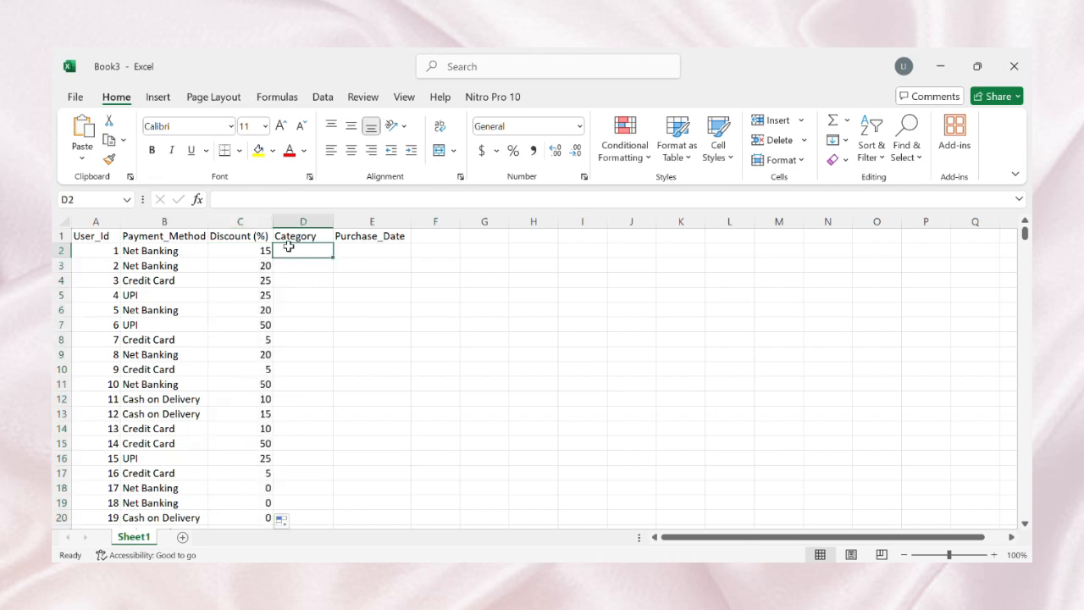
pyautogui.click(276, 201)
pyautogui.hotkey('ctrl', 'v')
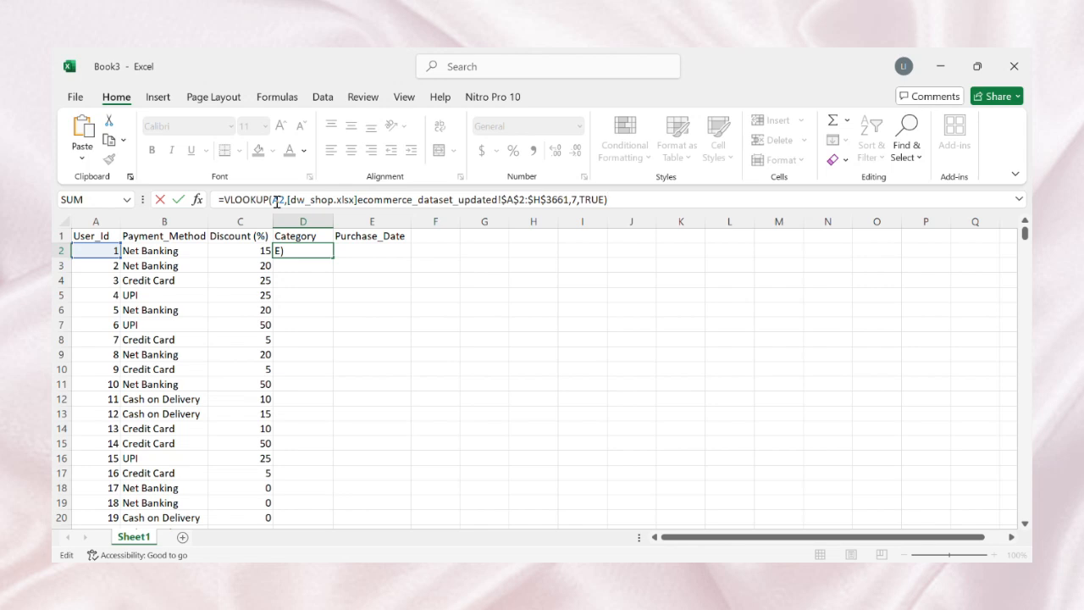
pyautogui.click(576, 199)
pyautogui.press('BackSpace')
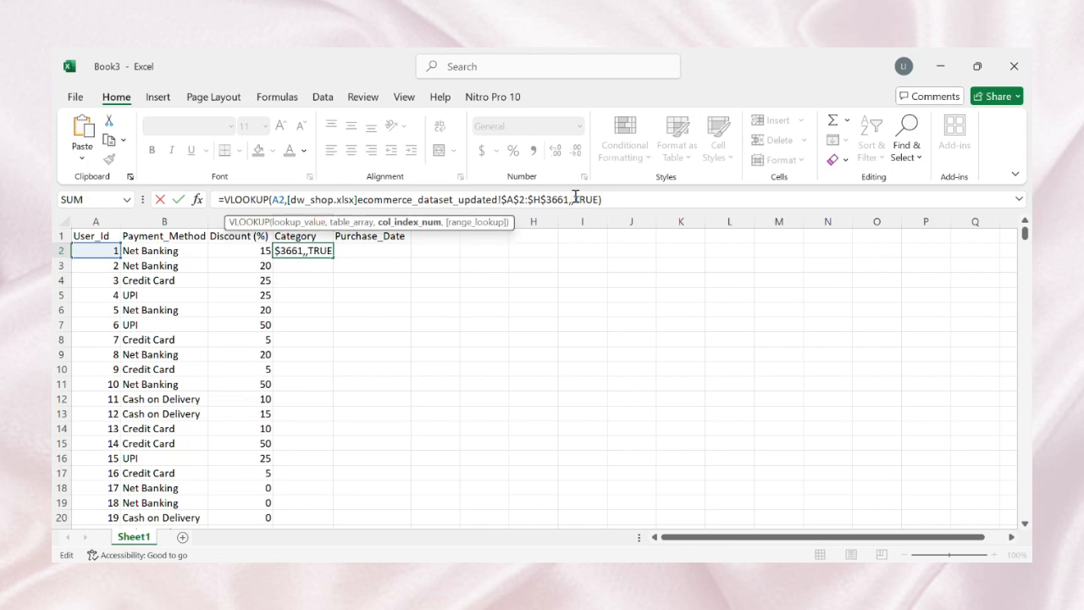
pyautogui.write('3')
pyautogui.press('Return')
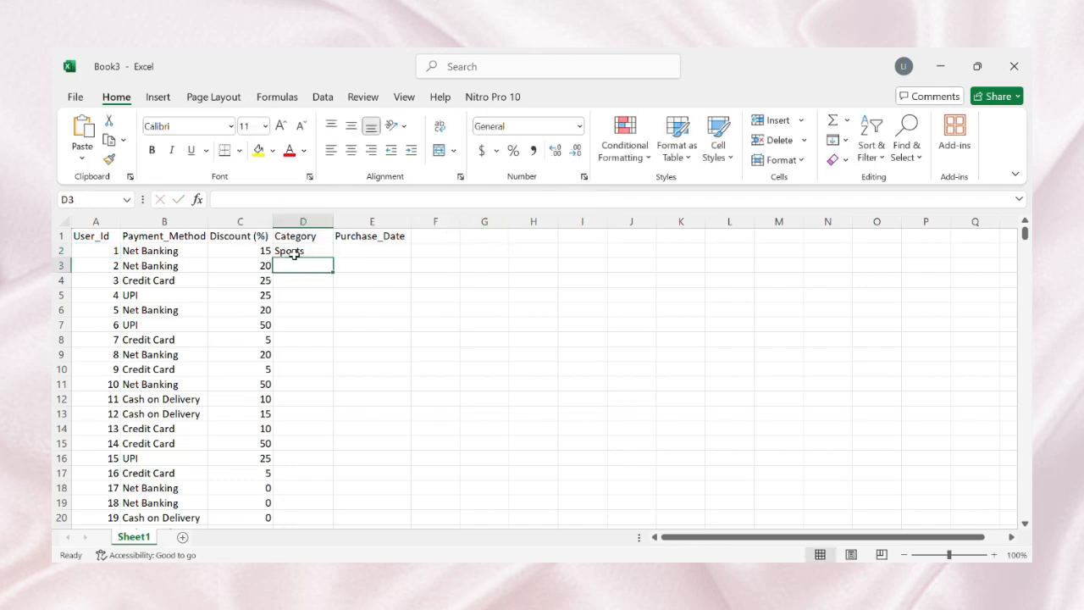
pyautogui.click(292, 252)
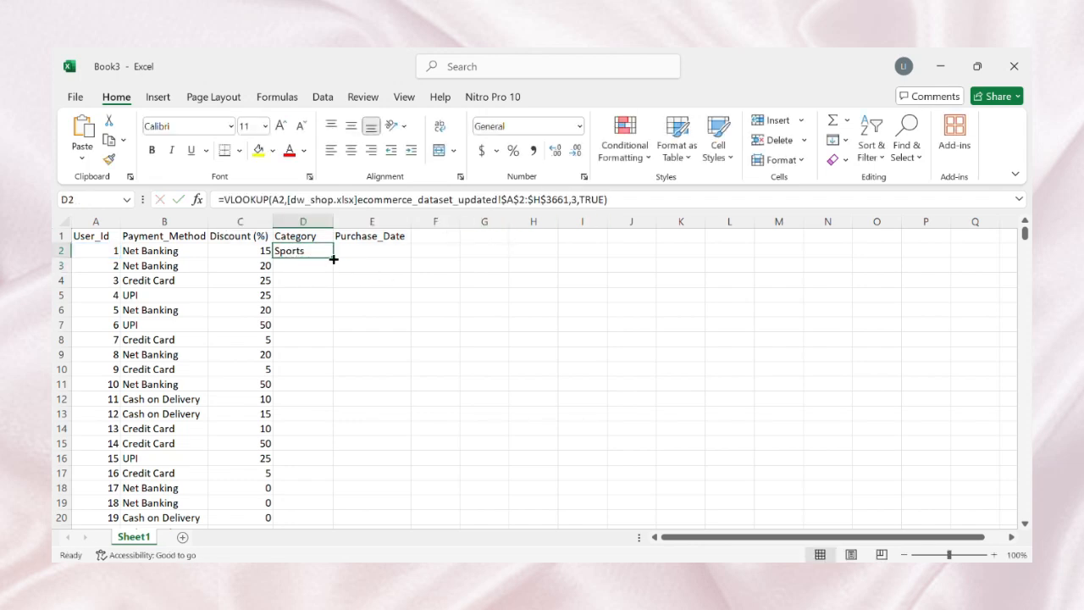
pyautogui.doubleClick(334, 259)
# Step: Format the whole Purchase_Date column with the Date number format
pyautogui.click(362, 249)
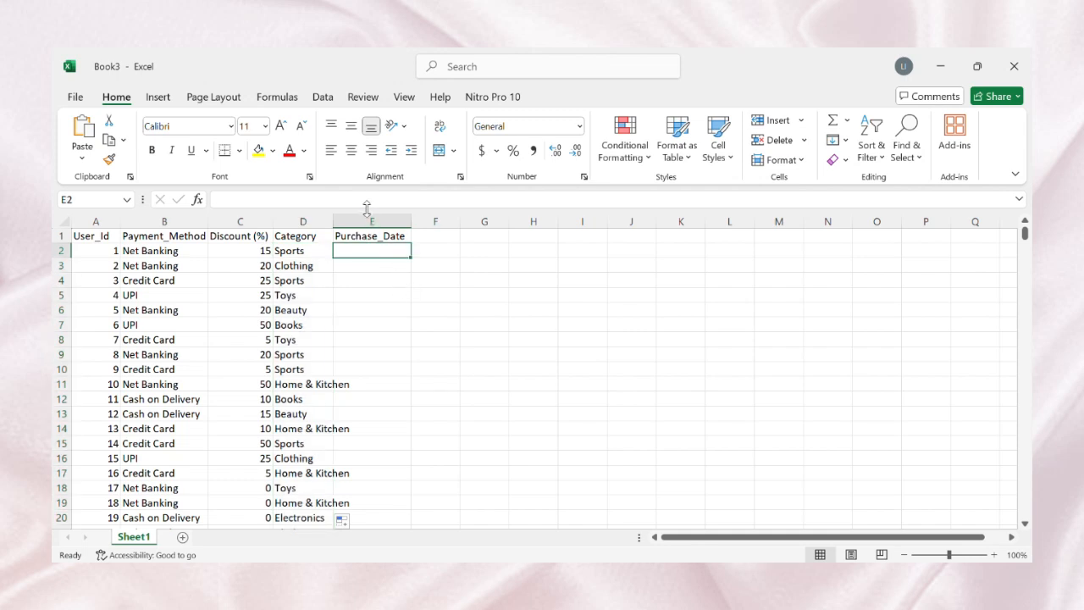
pyautogui.click(373, 221)
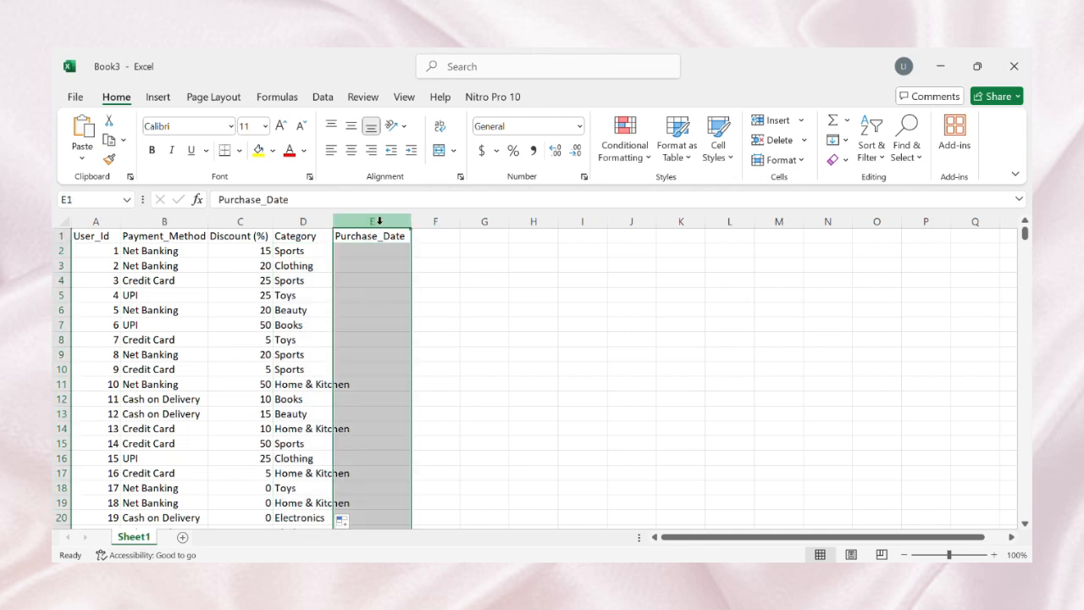
pyautogui.click(579, 126)
pyautogui.click(528, 304)
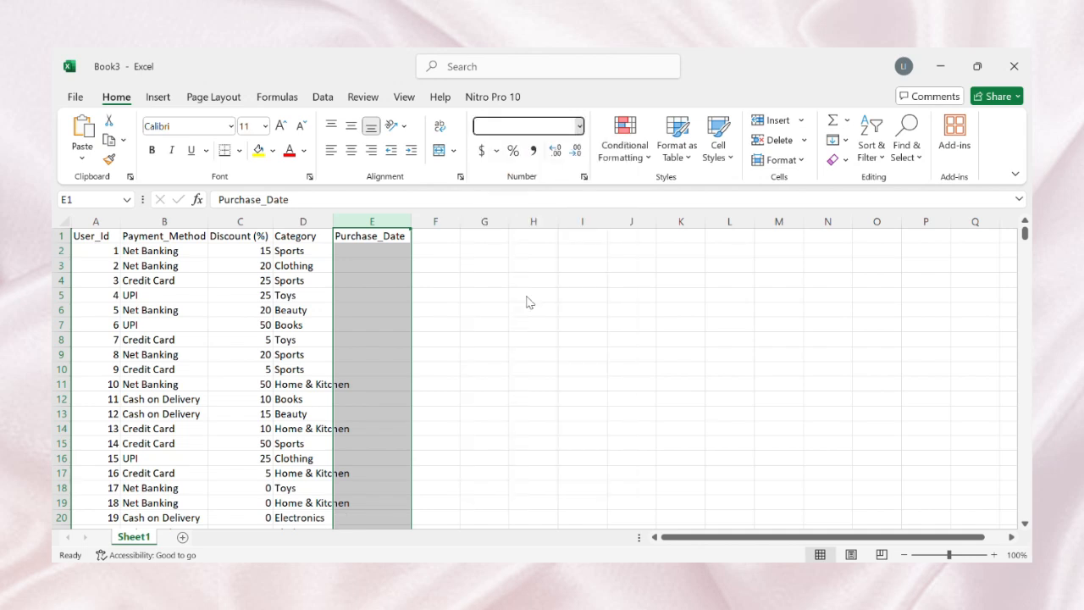
# Step: Reuse the copied VLOOKUP formula in cell E2 with column index 8 and fill it down the Purchase_Date column
pyautogui.click(394, 248)
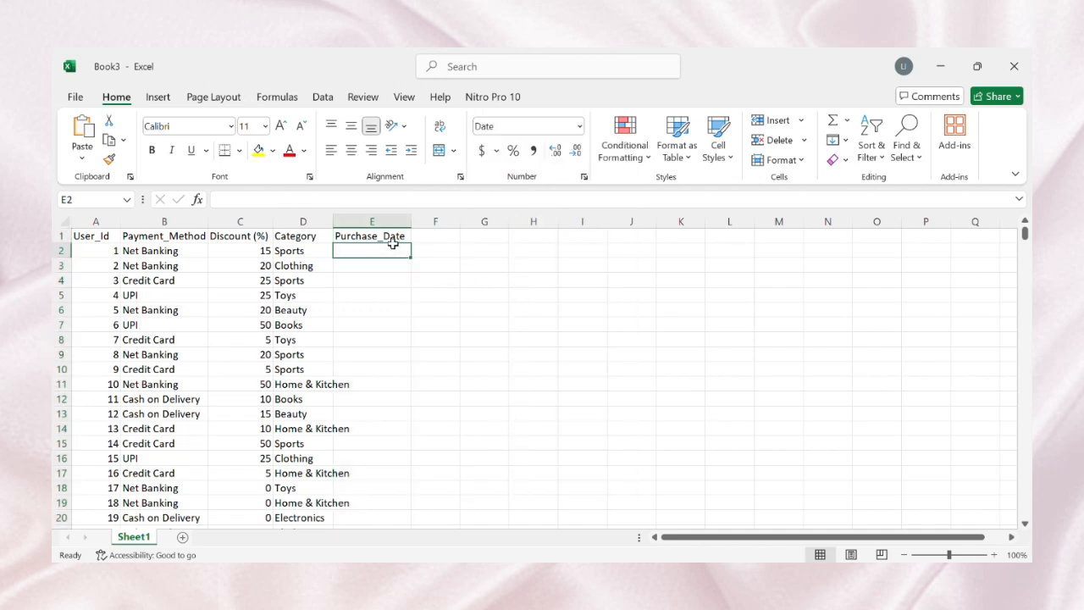
pyautogui.write('=VLOOKUP(A2,[dw_shop.xlsx]ecommerce_dataset_updated!$A$2:$H$3661,7,TRUE)')
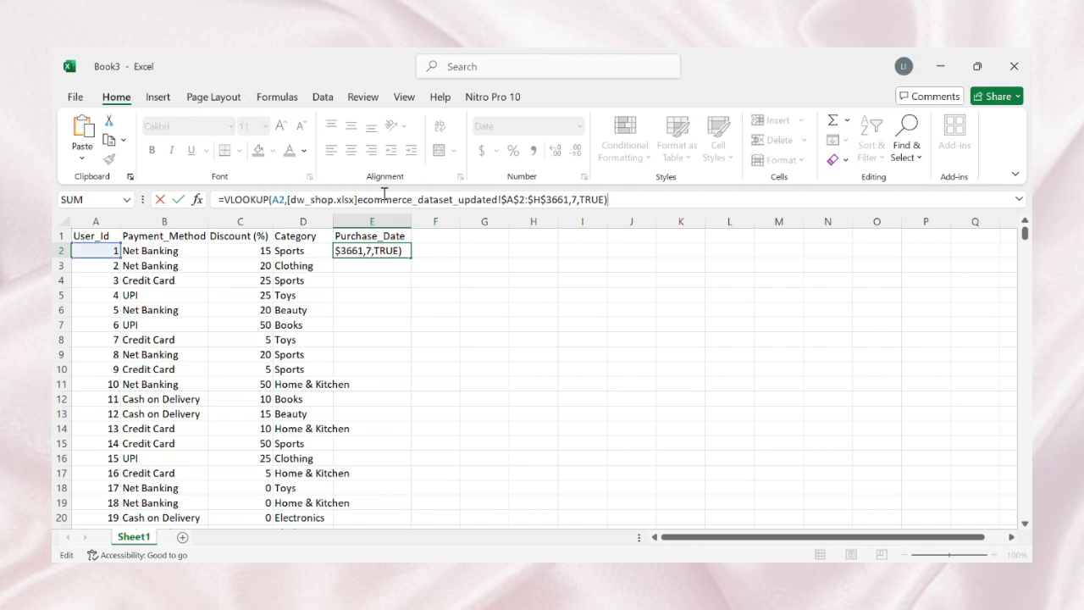
pyautogui.click(576, 200)
pyautogui.press('BackSpace')
pyautogui.write('8')
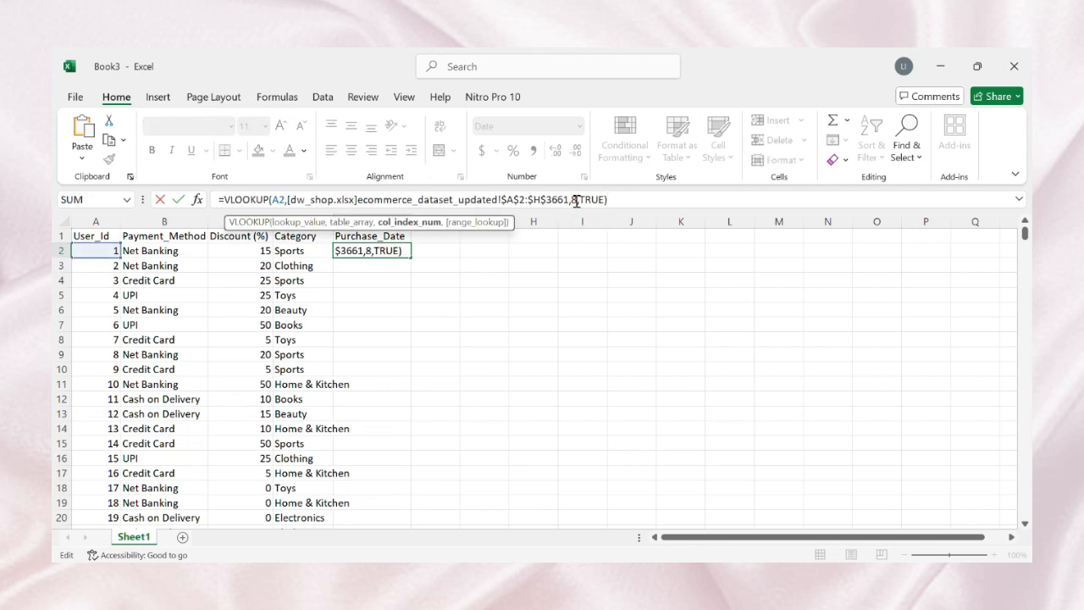
pyautogui.press('Return')
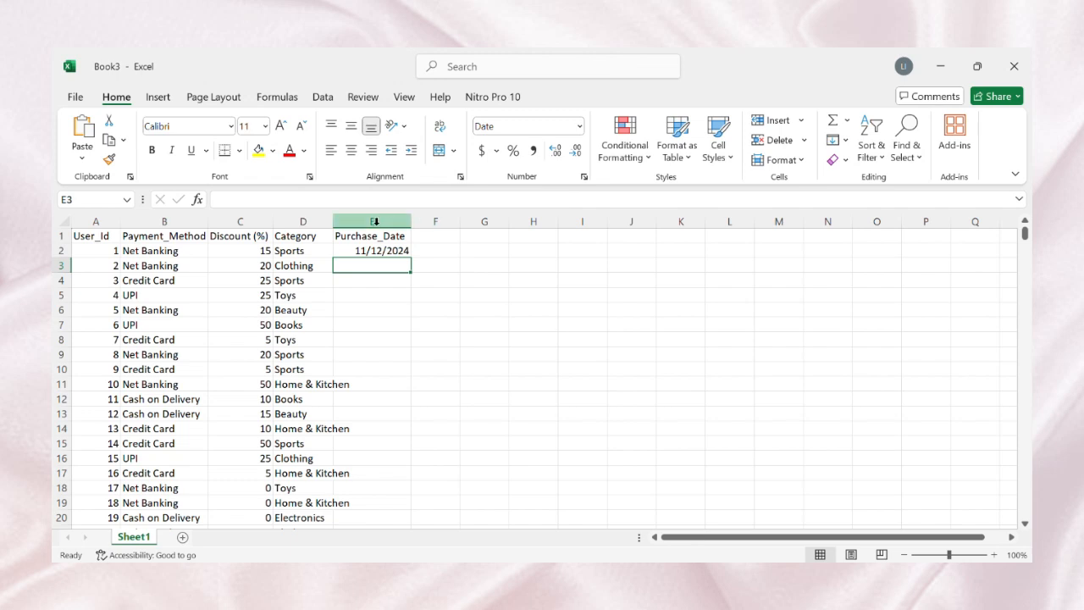
pyautogui.click(379, 250)
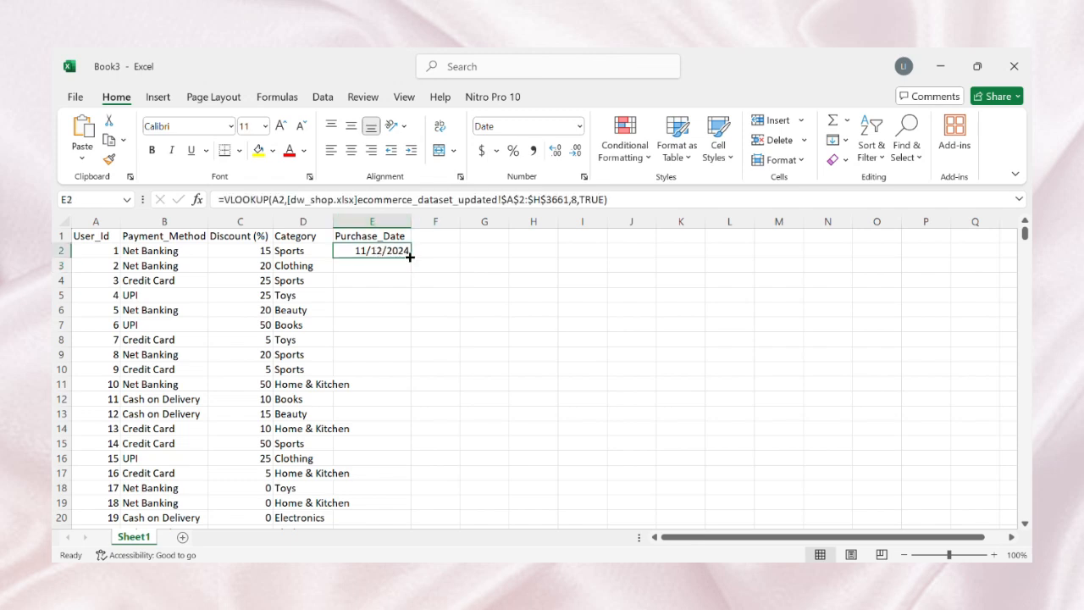
pyautogui.doubleClick(409, 256)
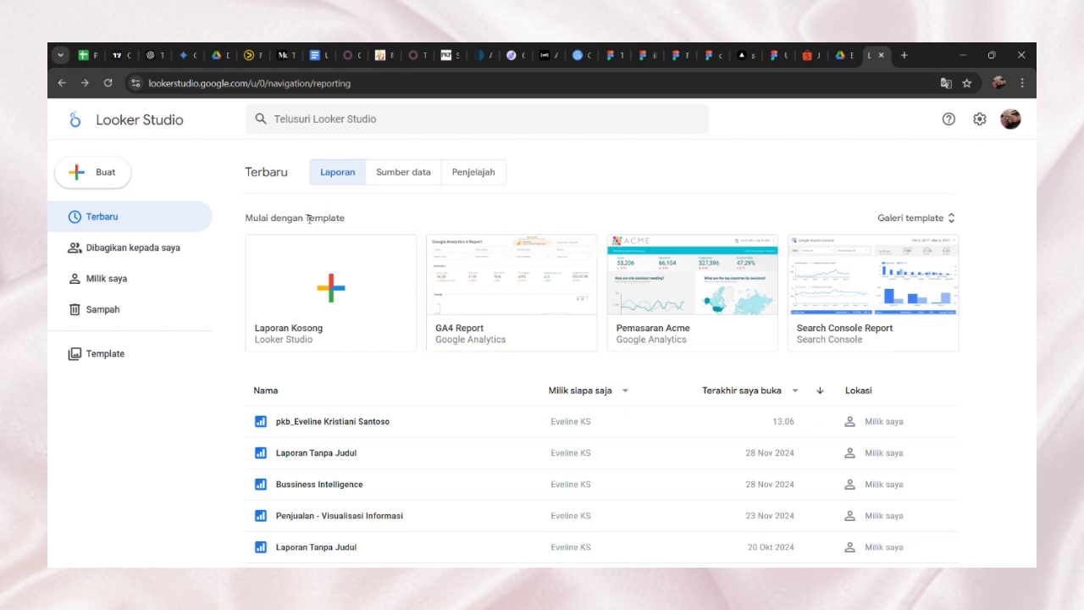
# Step: Create a blank report in Looker Studio, declining the untitled data source, and open the Microsoft Excel connector
pyautogui.click(330, 270)
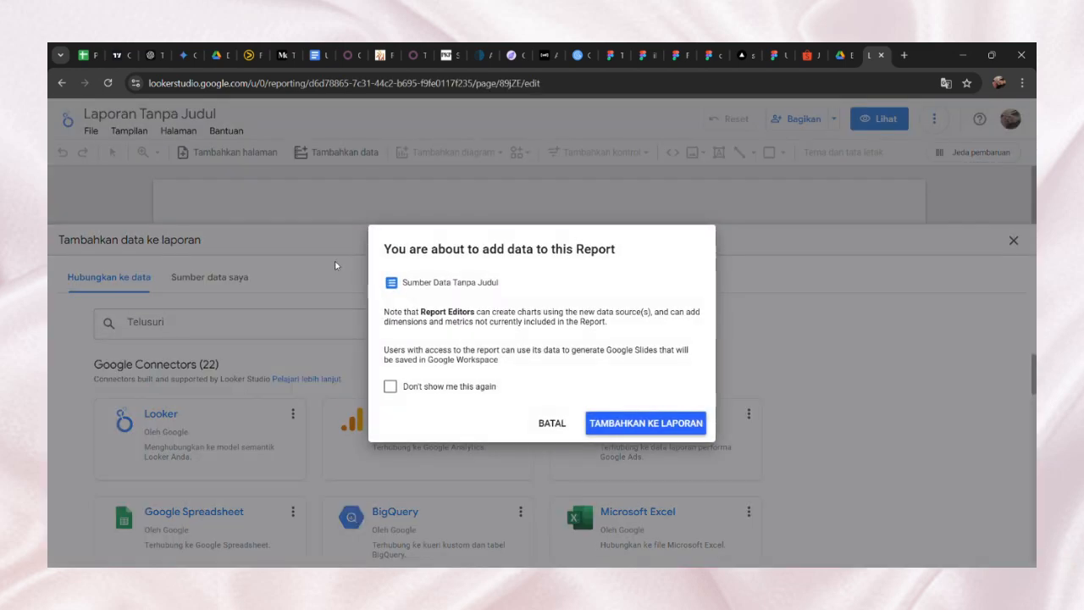
pyautogui.click(551, 423)
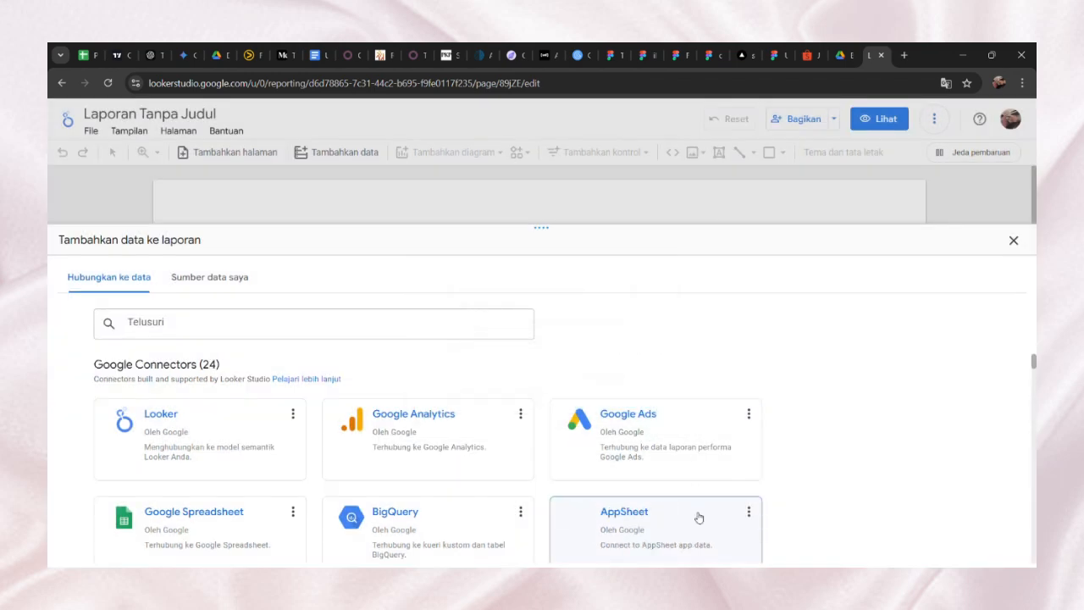
pyautogui.scroll(-2, 543, 508)
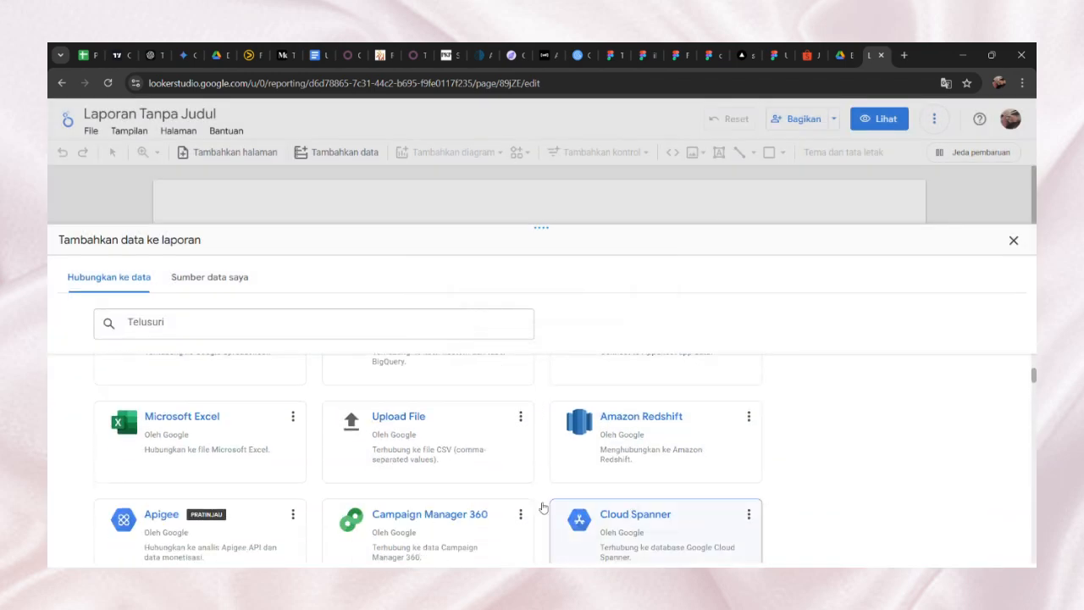
pyautogui.click(235, 447)
pyautogui.scroll(-3, 535, 439)
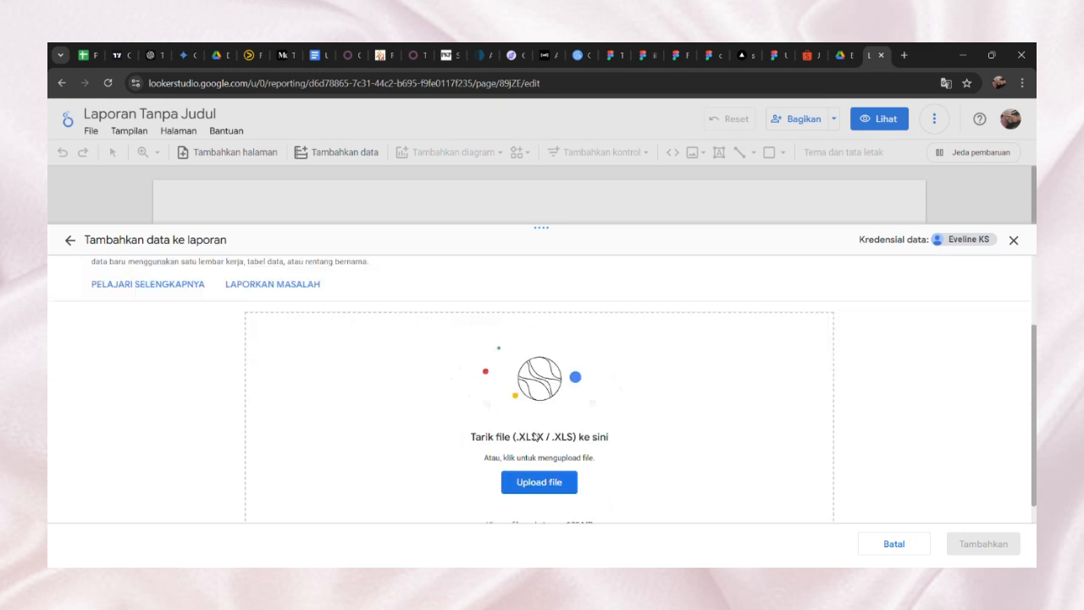
# Step: Upload the dm_shop workbook and add its entire Sheet1 to the report as a data source
pyautogui.click(538, 458)
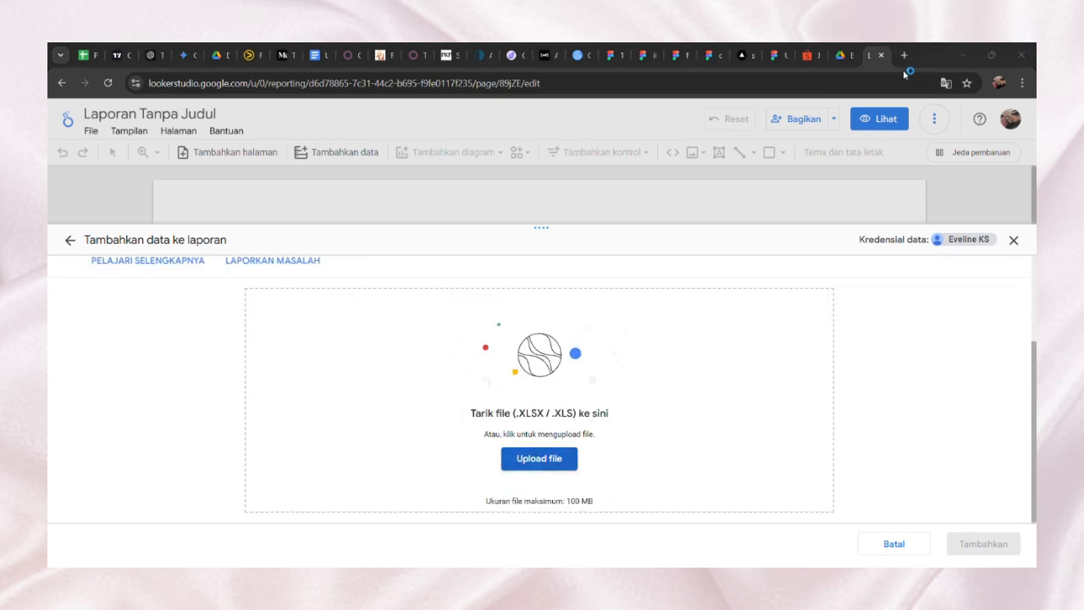
pyautogui.click(527, 173)
pyautogui.click(715, 337)
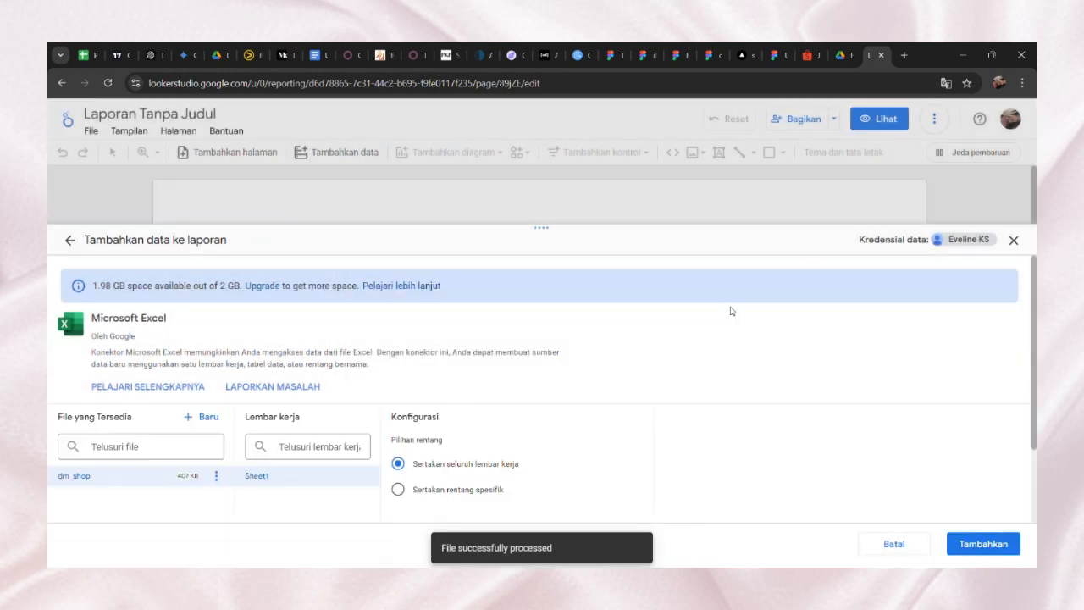
pyautogui.scroll(-2, 841, 436)
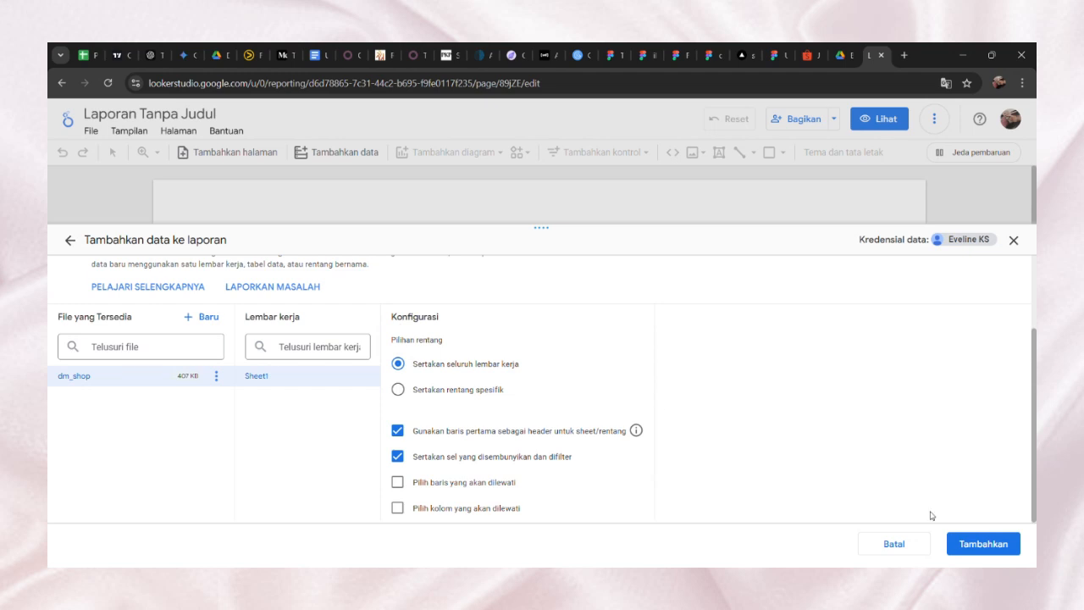
pyautogui.click(980, 547)
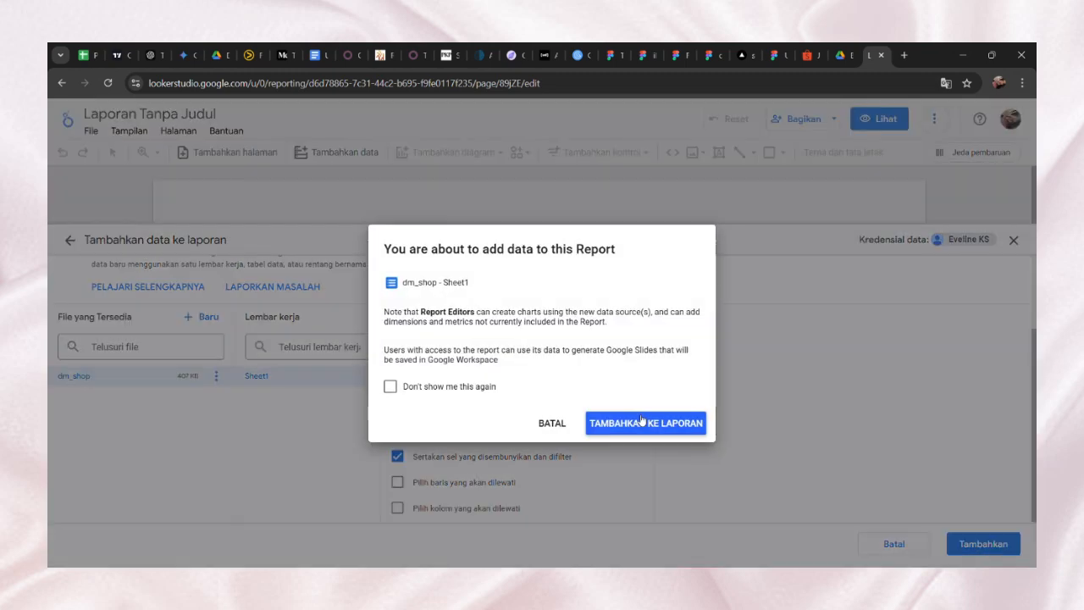
pyautogui.click(646, 423)
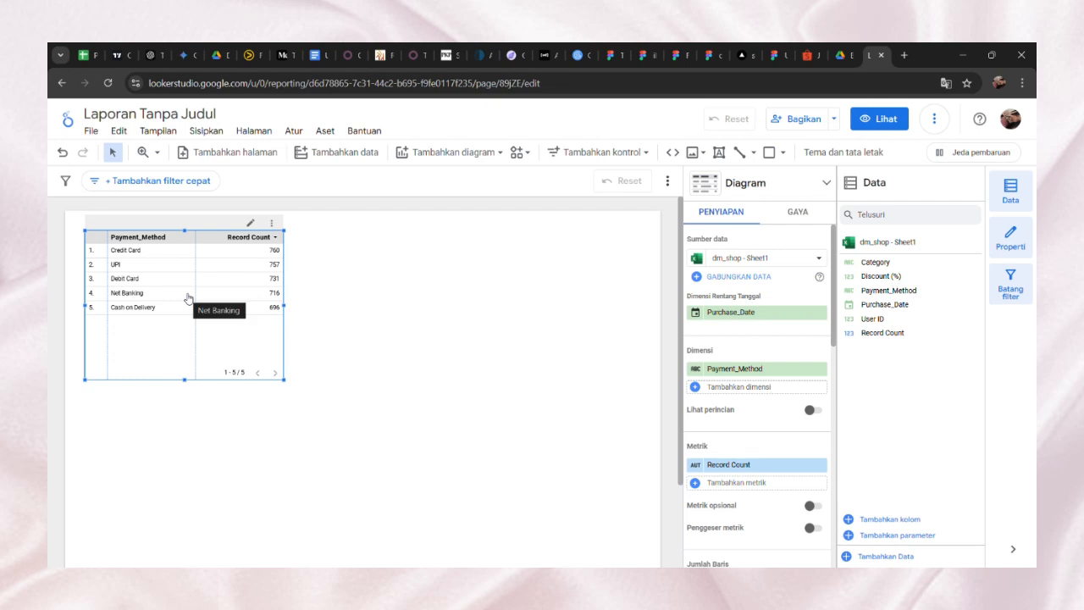
# Step: Delete the default Payment_Method table and set the current page's canvas to 2000 px wide and 10000 px high
pyautogui.press('Delete')
pyautogui.click(262, 132)
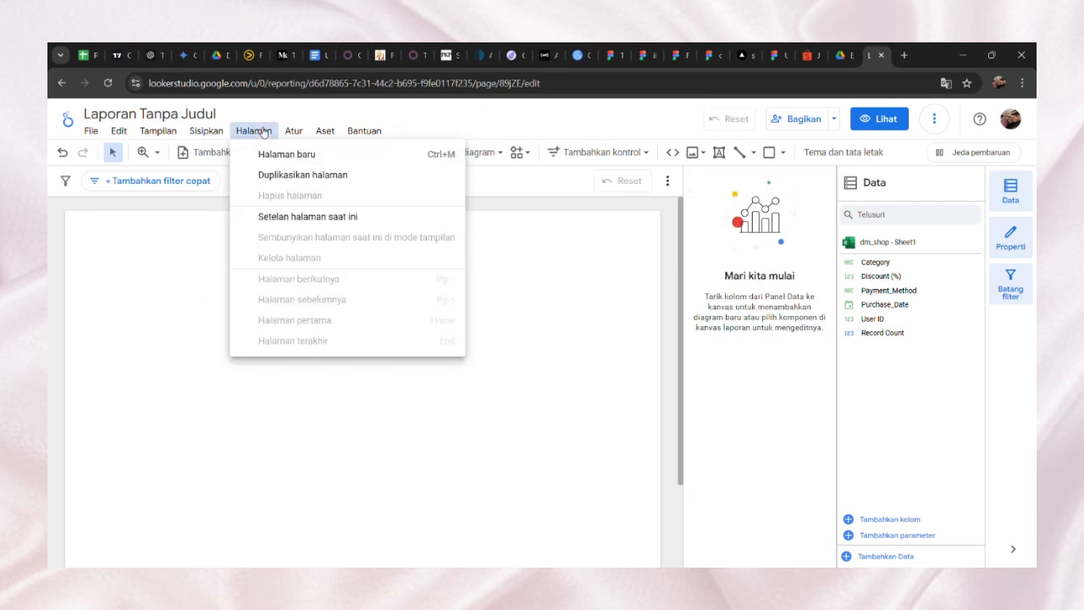
pyautogui.click(369, 225)
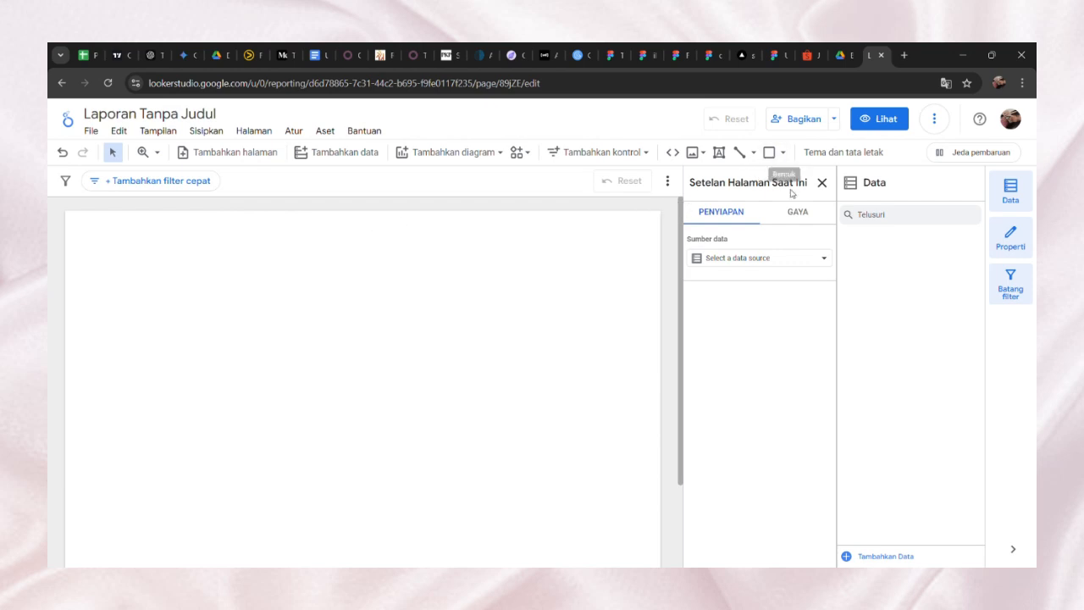
pyautogui.click(792, 214)
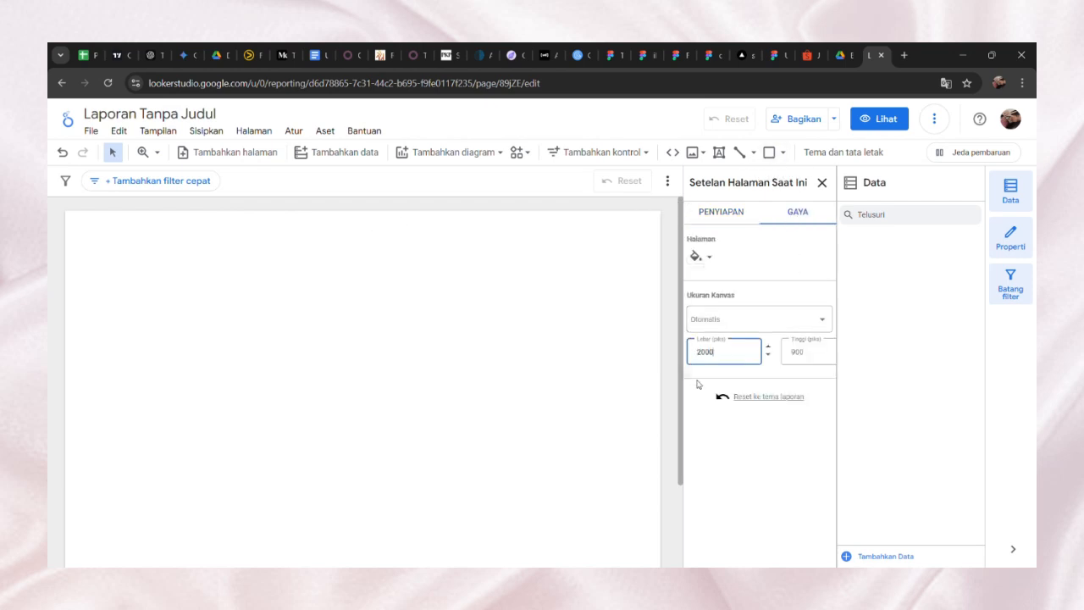
pyautogui.click(808, 351)
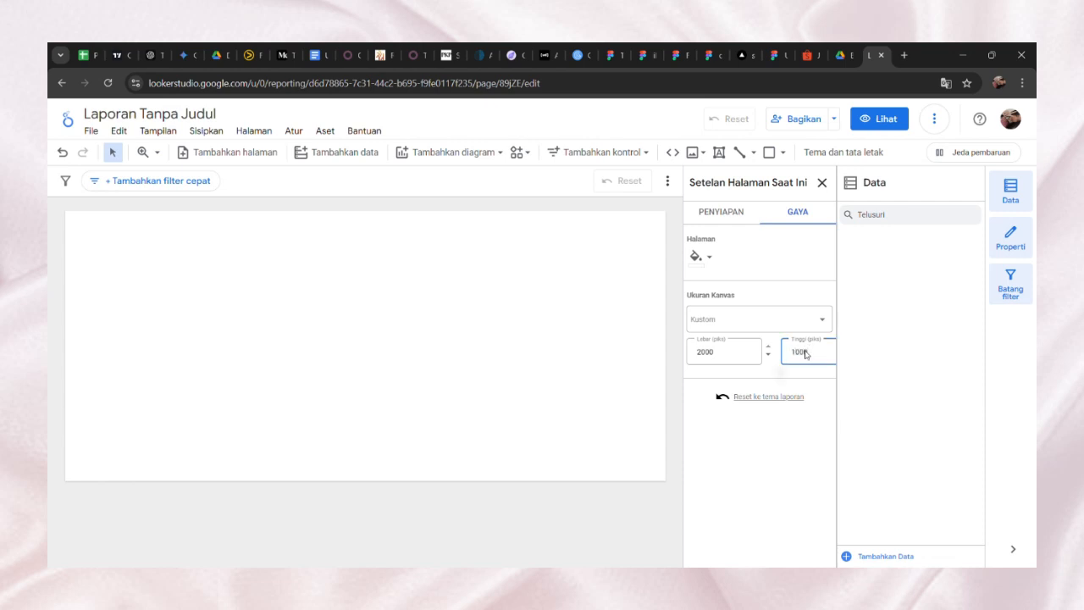
pyautogui.click(668, 298)
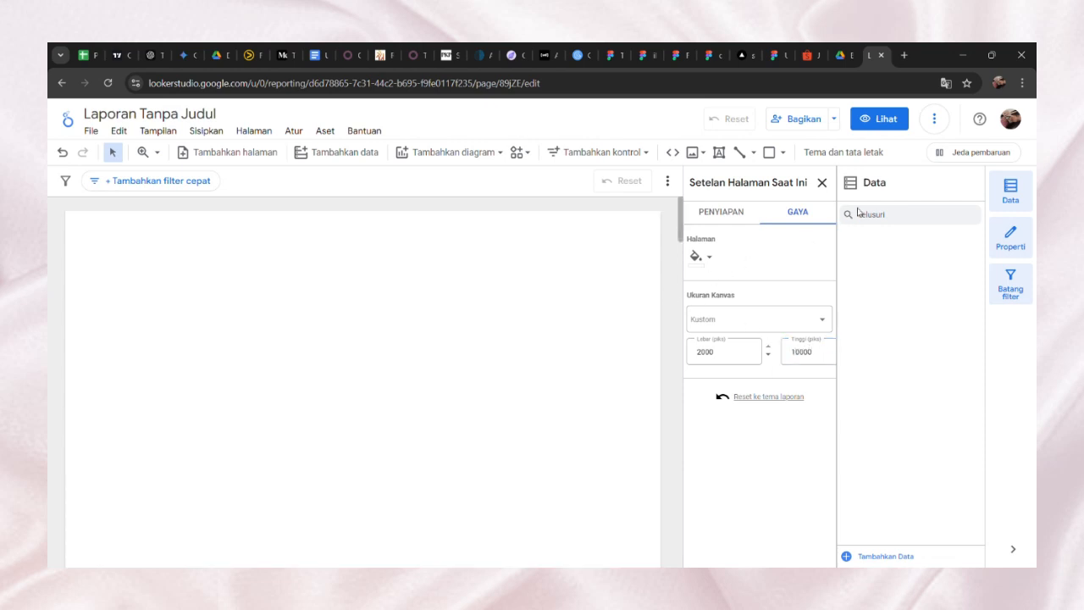
# Step: Apply the dark Konstelasi theme to the report
pyautogui.click(843, 152)
pyautogui.scroll(-3, 762, 310)
pyautogui.scroll(-3, 763, 310)
pyautogui.scroll(2, 740, 280)
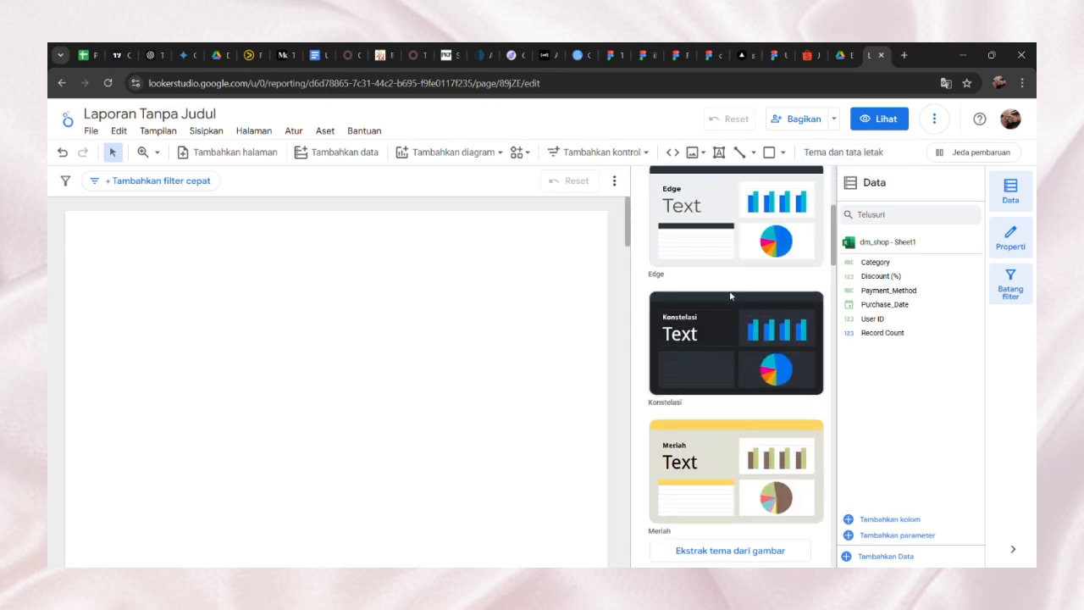
pyautogui.click(702, 347)
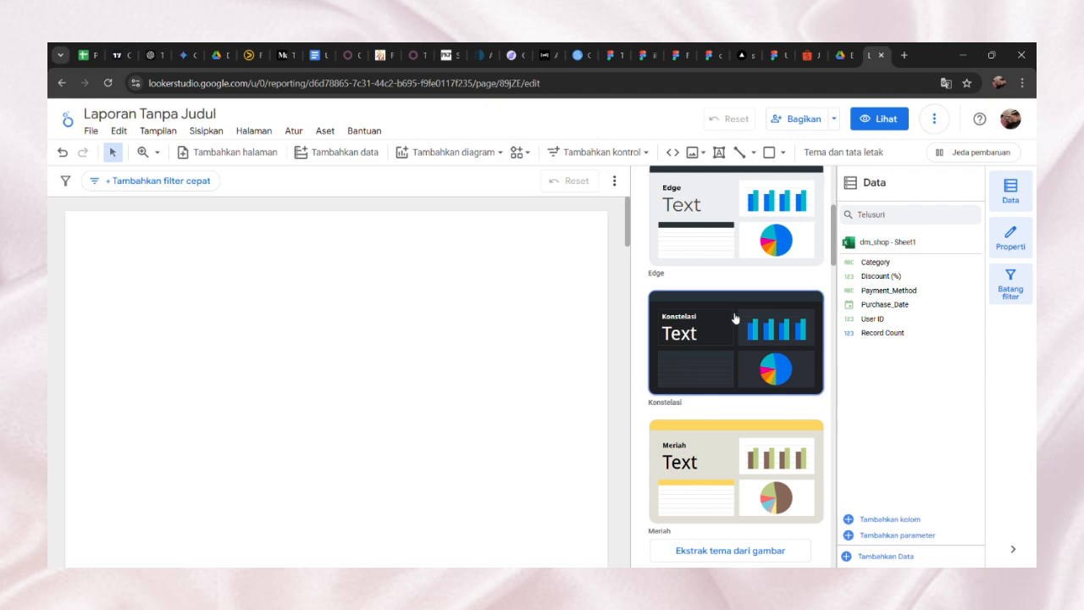
pyautogui.click(314, 283)
# Step: Add a Total scorecard from the dm_shop data near the top middle of the page
pyautogui.click(465, 155)
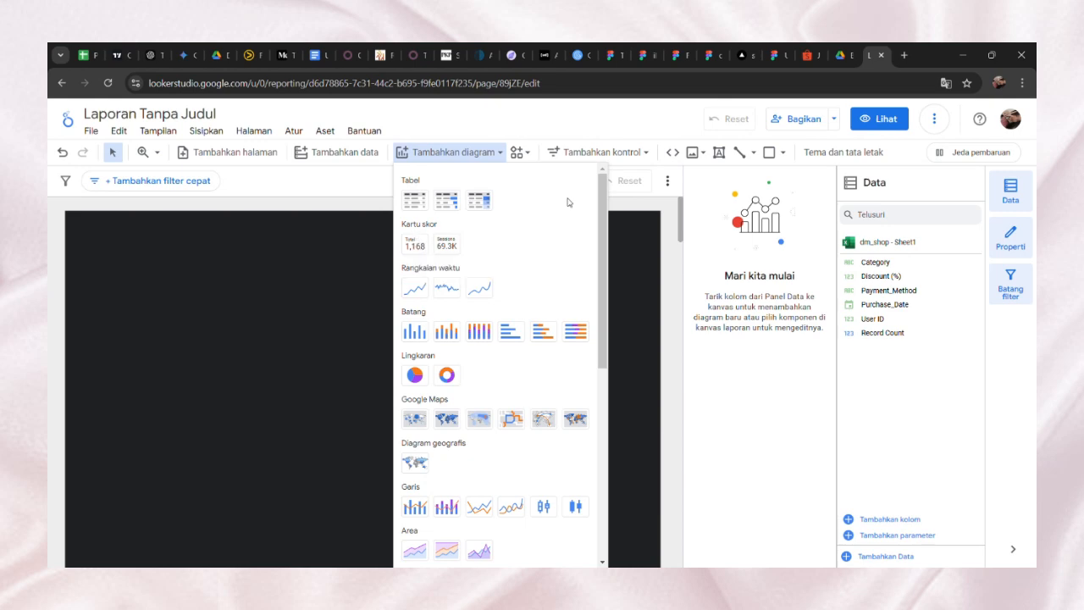
pyautogui.click(416, 247)
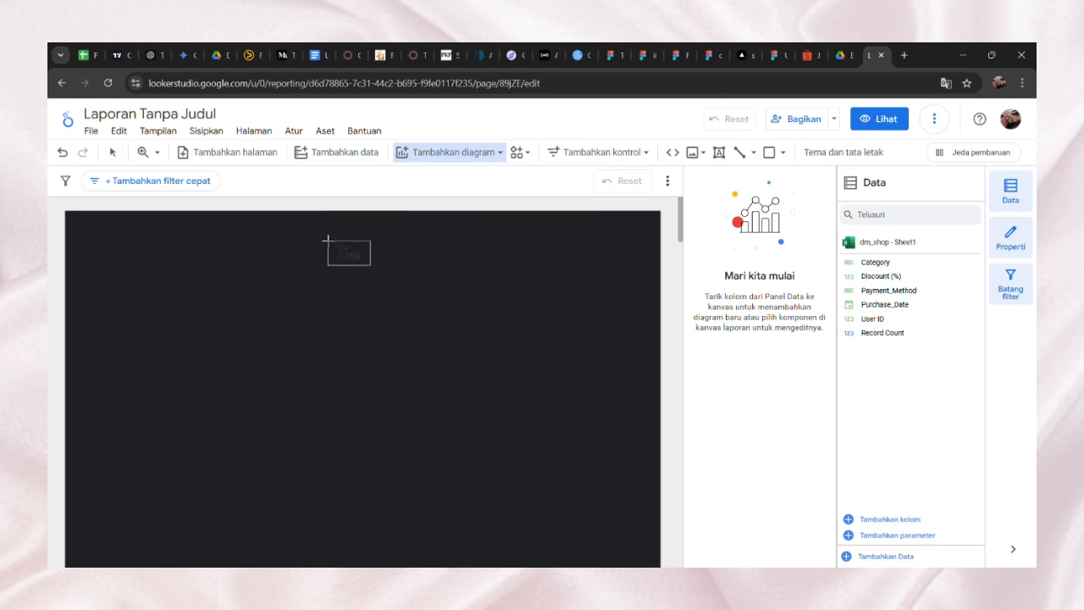
pyautogui.click(327, 240)
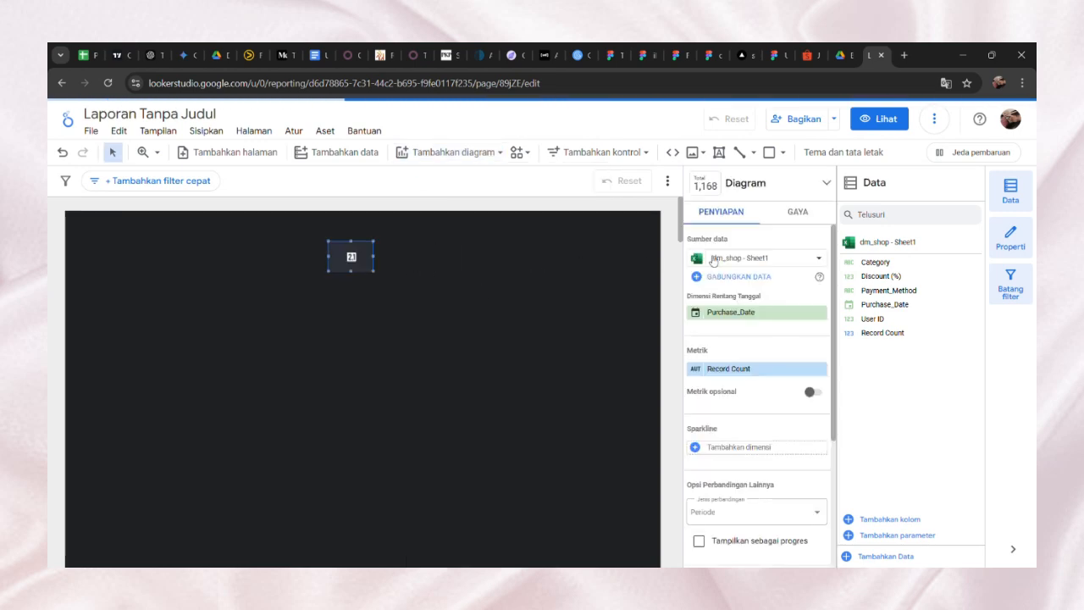
# Step: Set the scorecard's label font size to 72px
pyautogui.click(796, 212)
pyautogui.scroll(-5, 807, 348)
pyautogui.scroll(-3, 807, 348)
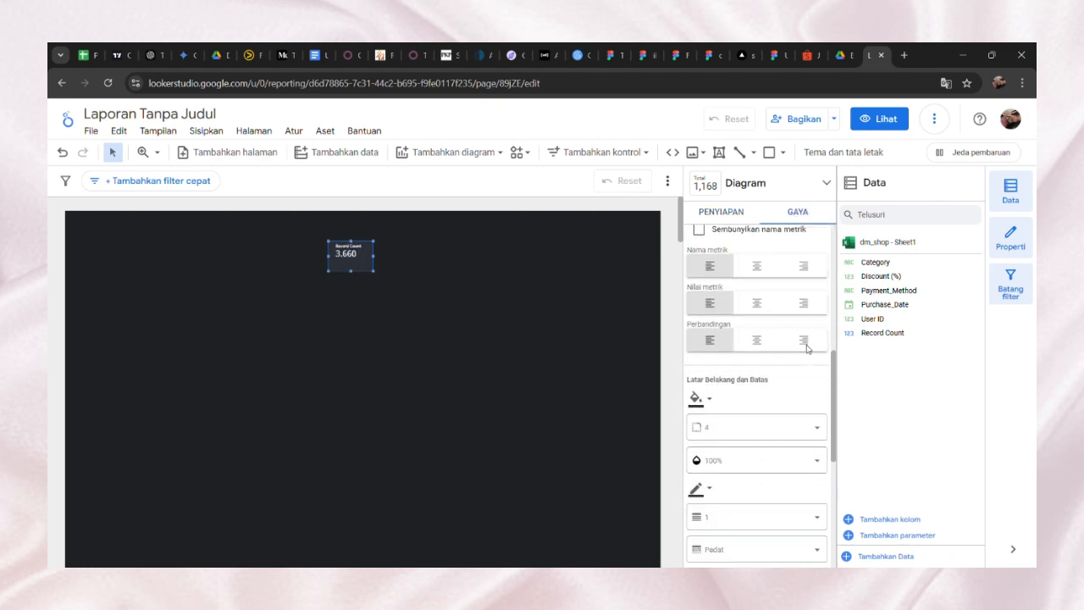
pyautogui.scroll(5, 803, 354)
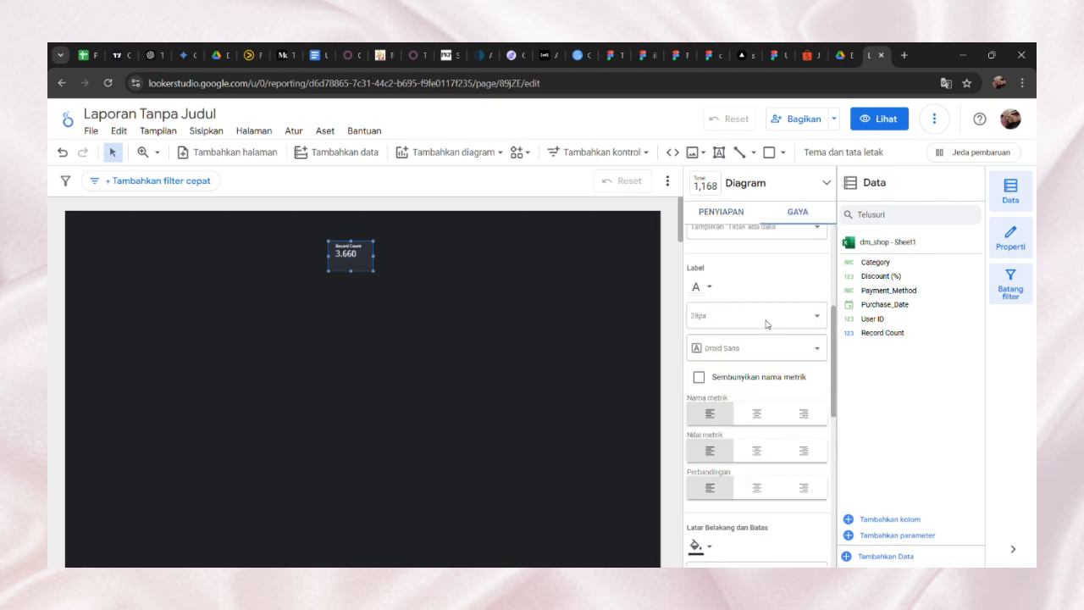
pyautogui.click(771, 361)
pyautogui.scroll(-3, 761, 484)
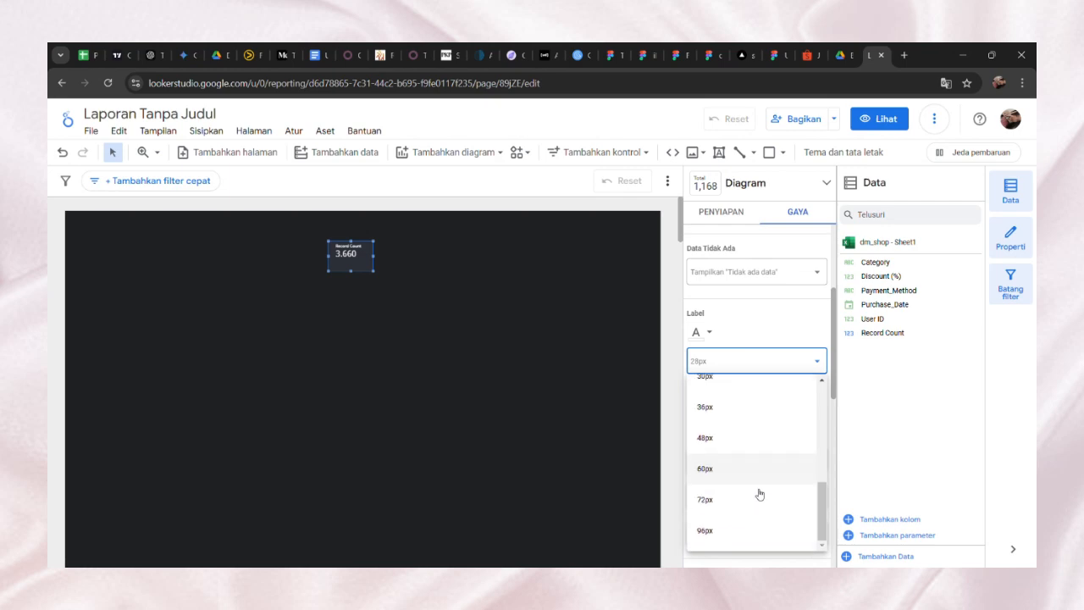
pyautogui.click(753, 499)
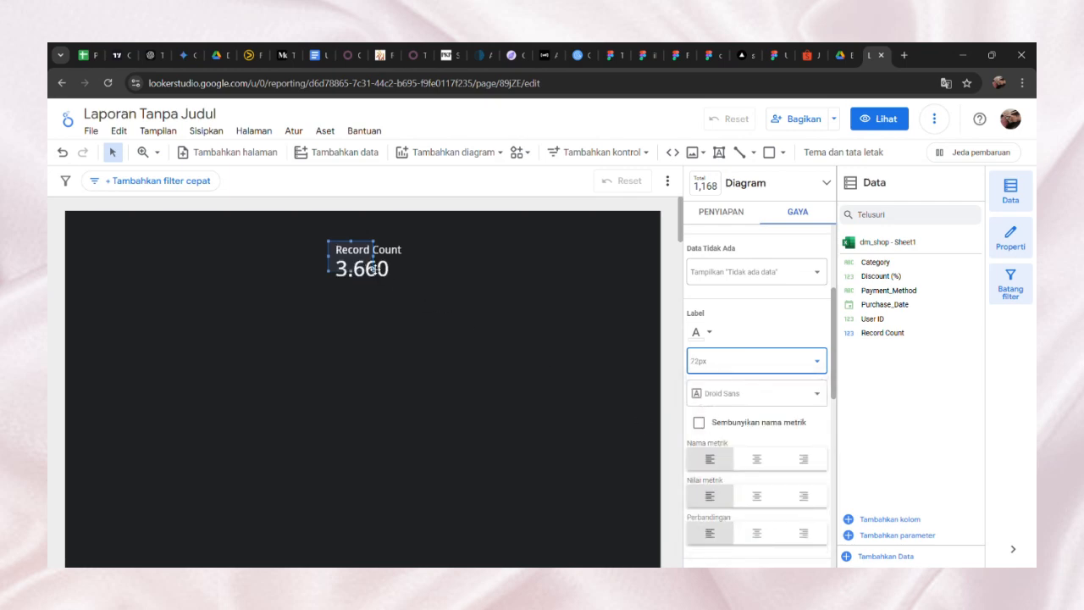
# Step: Resize the Record Count scorecard so its box fits the larger text, and reposition it near the top middle of the page
pyautogui.moveTo(373, 271)
pyautogui.mouseDown()
pyautogui.moveTo(411, 286)
pyautogui.moveTo(344, 257)
pyautogui.moveTo(367, 258)
pyautogui.mouseUp()
pyautogui.click(462, 274)
pyautogui.click(381, 257)
pyautogui.click(461, 275)
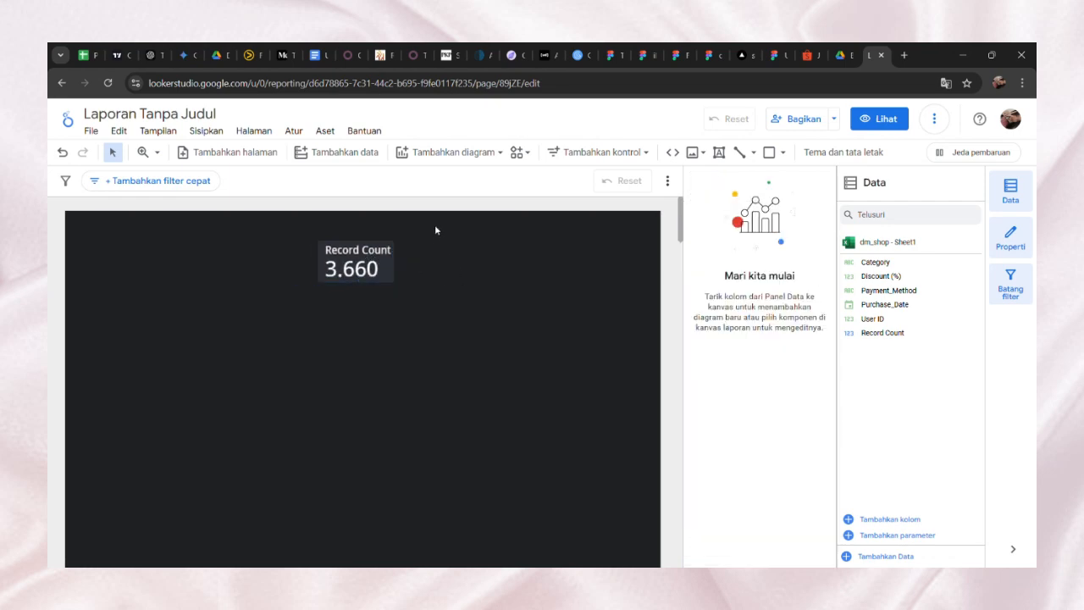
# Step: Add a column chart below the scorecard and set its dimension to Category
pyautogui.click(490, 156)
pyautogui.click(415, 334)
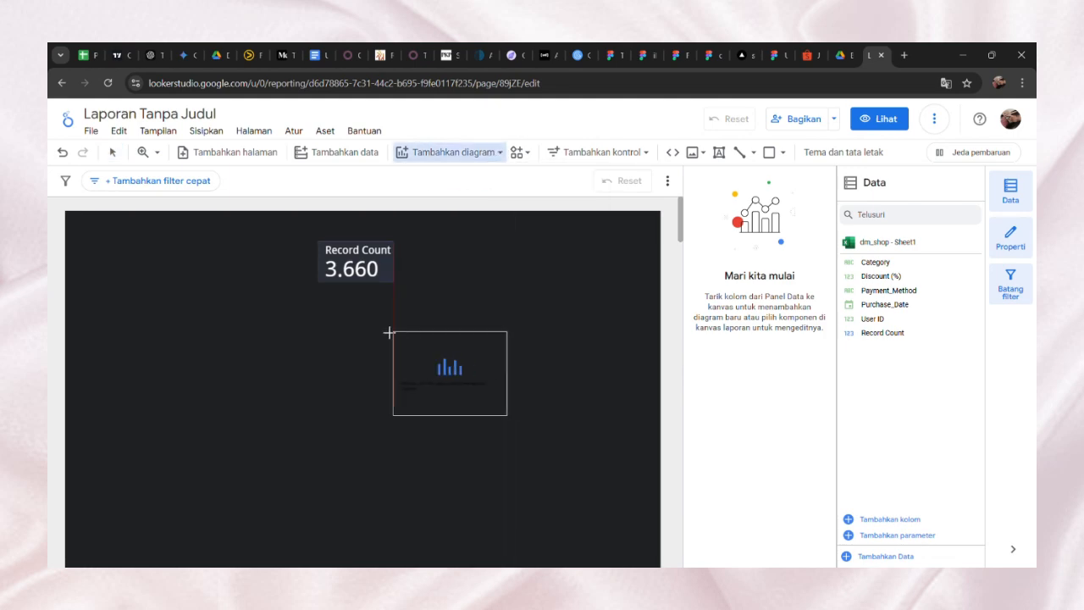
pyautogui.click(293, 312)
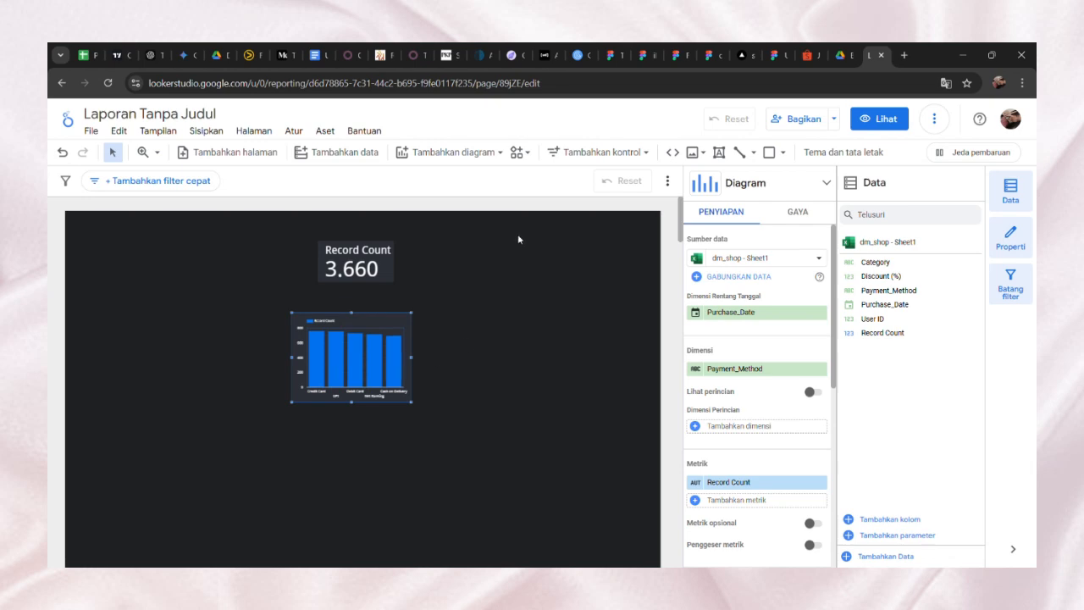
pyautogui.moveTo(412, 403); pyautogui.dragTo(473, 439)
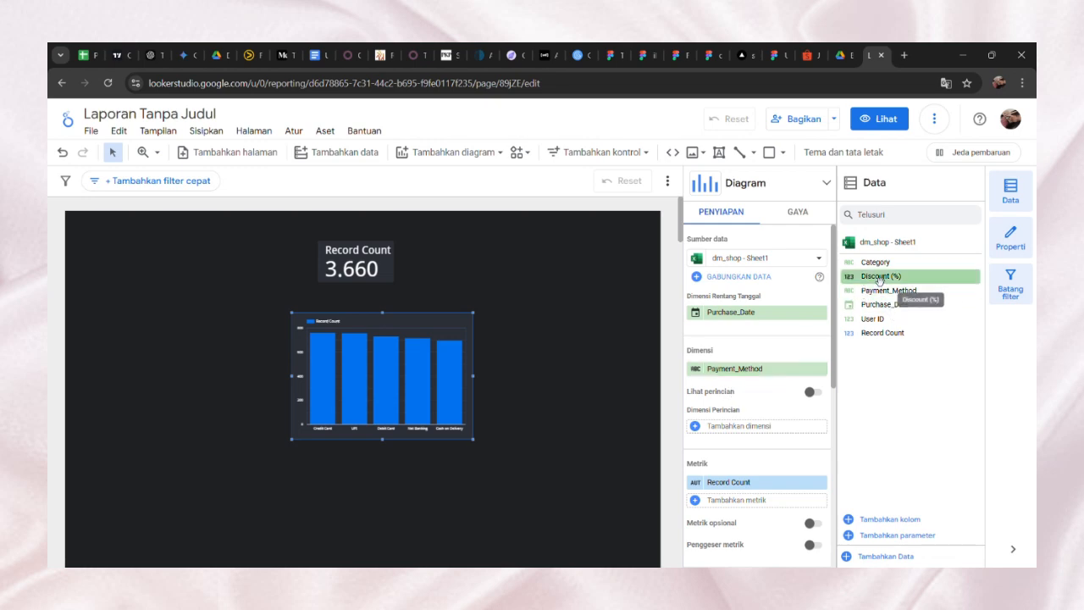
pyautogui.click(754, 370)
pyautogui.click(730, 412)
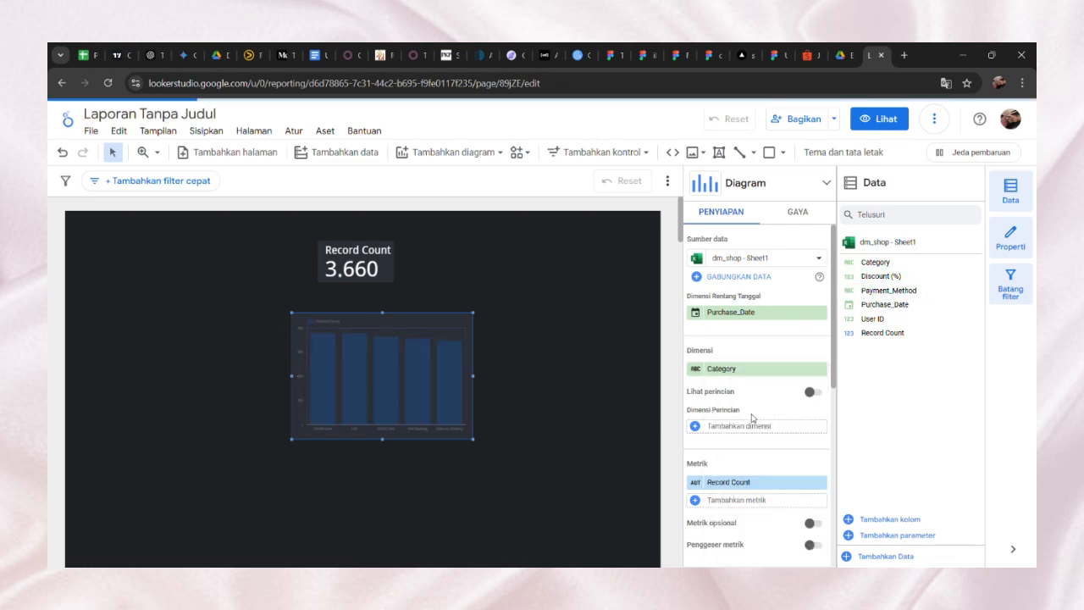
# Step: Enlarge the Category column chart to about two thirds of the page width and centre it beneath the scorecard
pyautogui.click(796, 213)
pyautogui.moveTo(473, 439); pyautogui.dragTo(569, 499)
pyautogui.moveTo(497, 337); pyautogui.dragTo(439, 336)
pyautogui.moveTo(508, 497); pyautogui.dragTo(580, 523)
pyautogui.moveTo(544, 341); pyautogui.dragTo(494, 340)
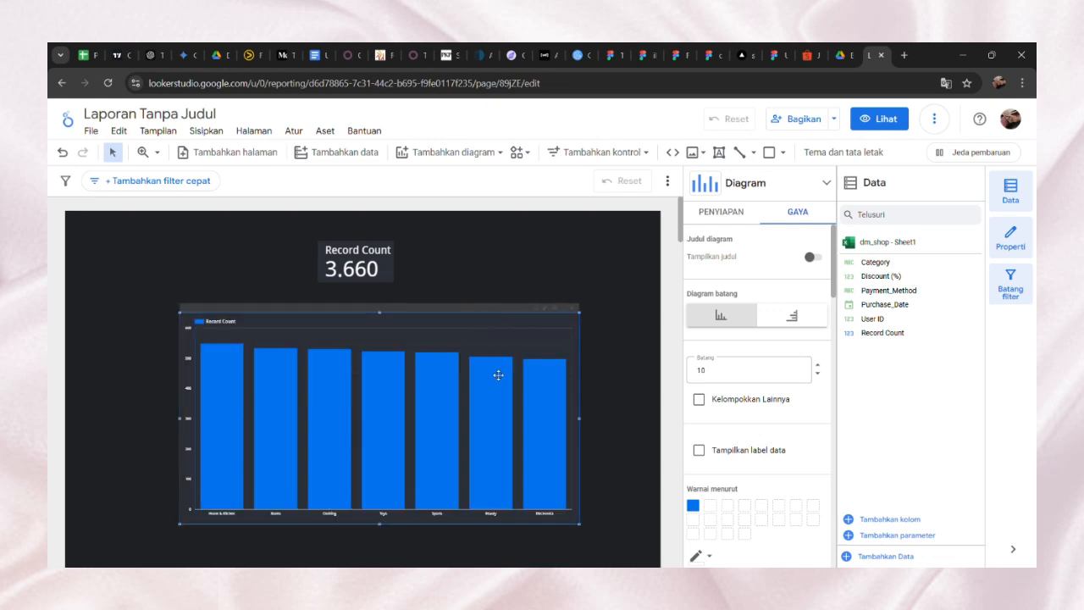
pyautogui.moveTo(578, 527); pyautogui.dragTo(585, 535)
pyautogui.moveTo(513, 325); pyautogui.dragTo(494, 325)
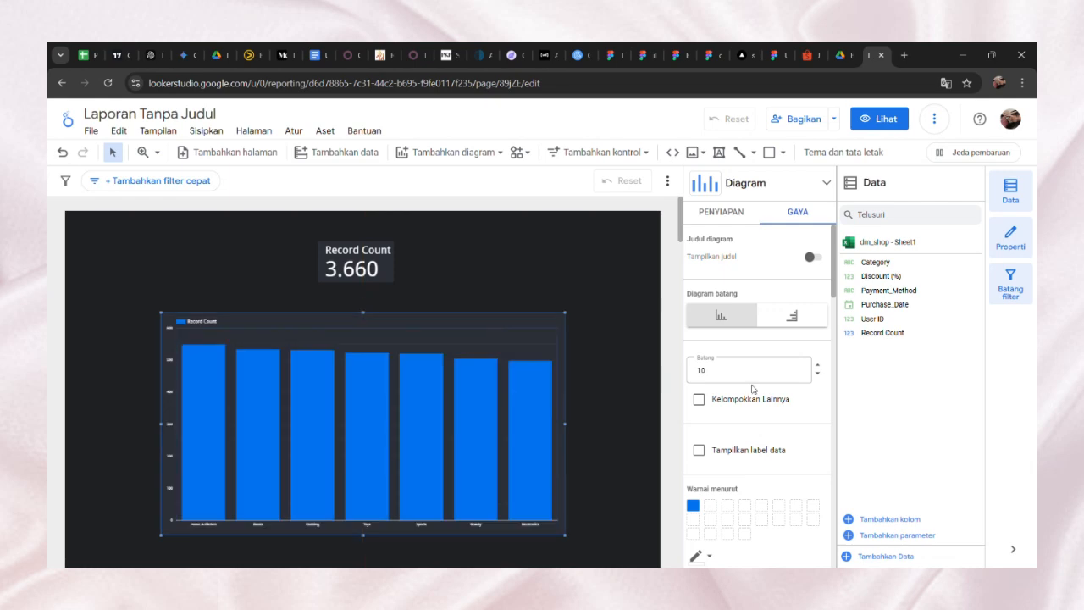
# Step: Set the Category column chart's axis font size to 20px
pyautogui.scroll(-3, 754, 423)
pyautogui.scroll(-10, 760, 428)
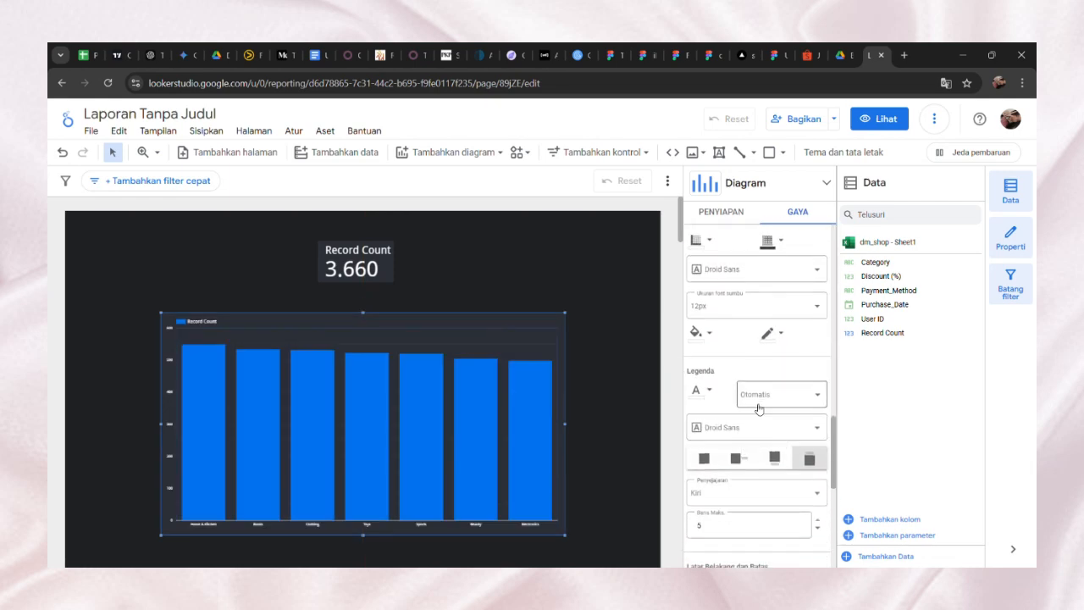
pyautogui.scroll(1, 757, 406)
pyautogui.click(762, 370)
pyautogui.scroll(-3, 762, 475)
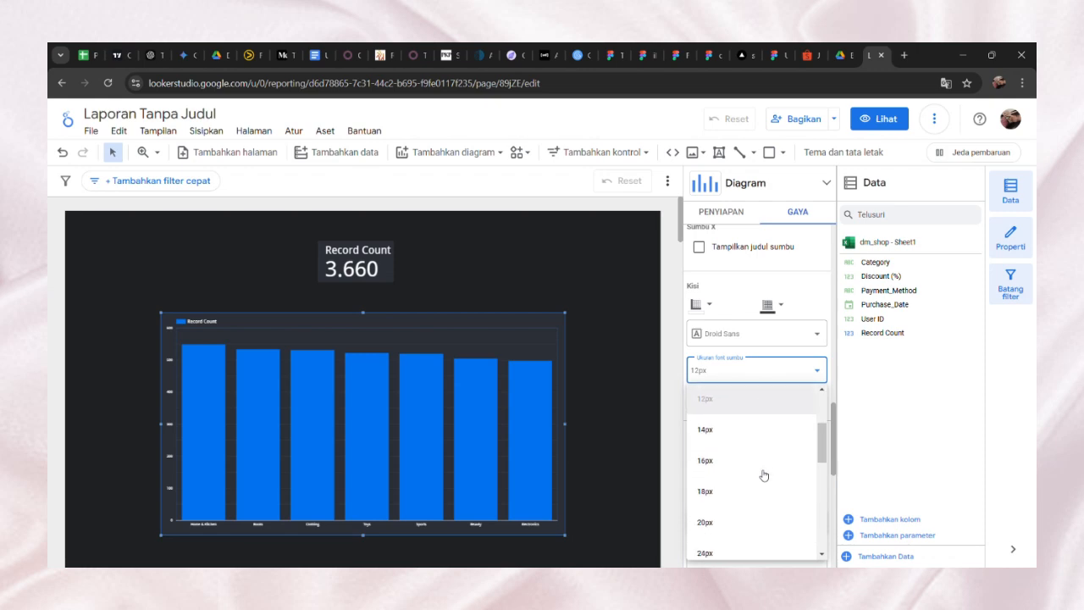
pyautogui.click(736, 522)
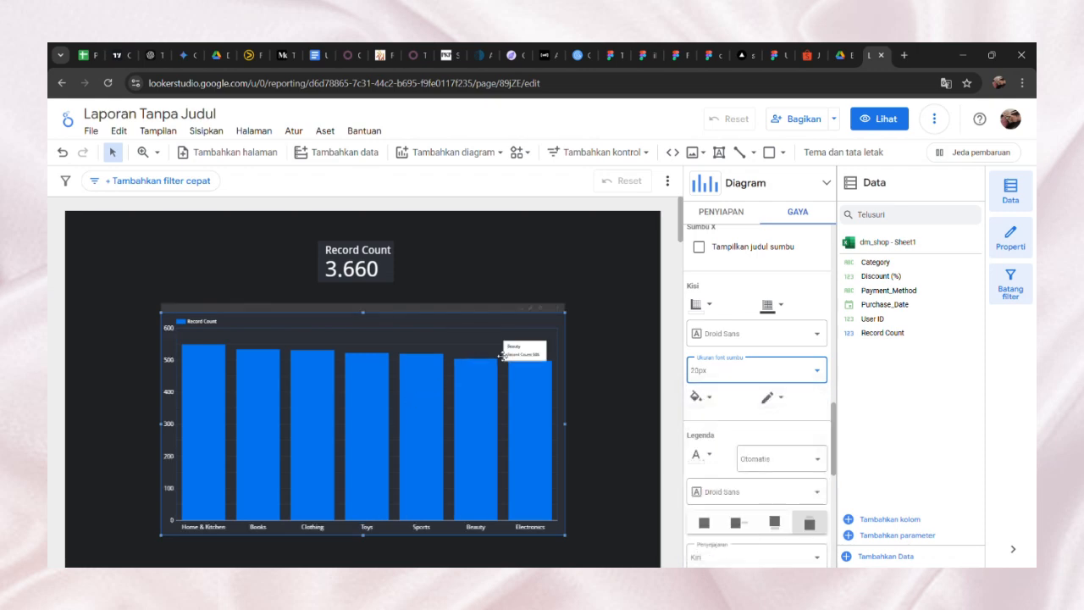
pyautogui.scroll(-1, 797, 414)
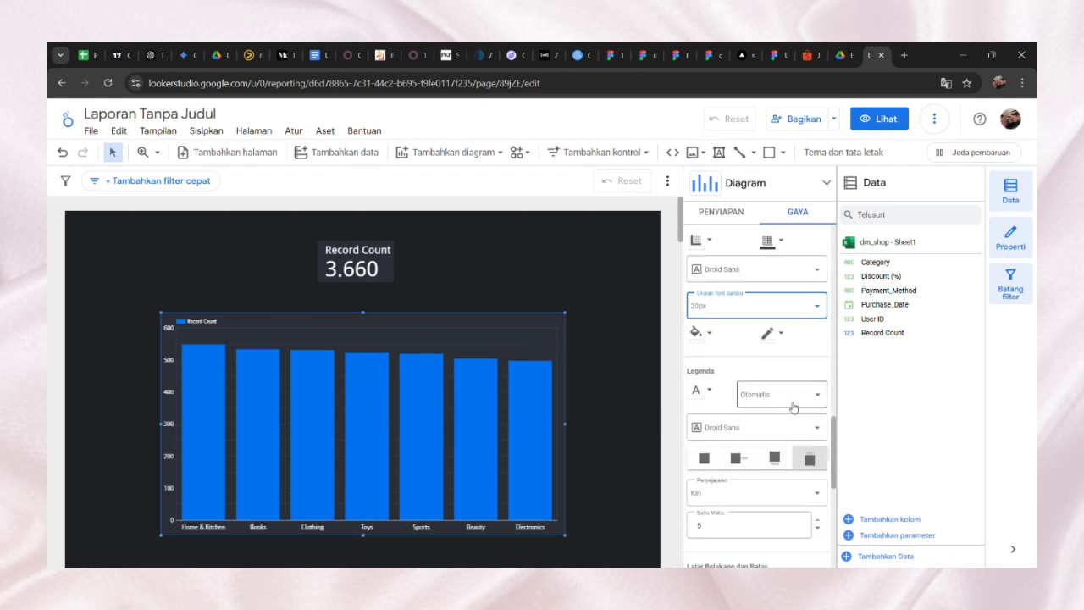
pyautogui.click(794, 410)
pyautogui.click(793, 409)
pyautogui.scroll(-2, 794, 406)
pyautogui.scroll(-4, 795, 398)
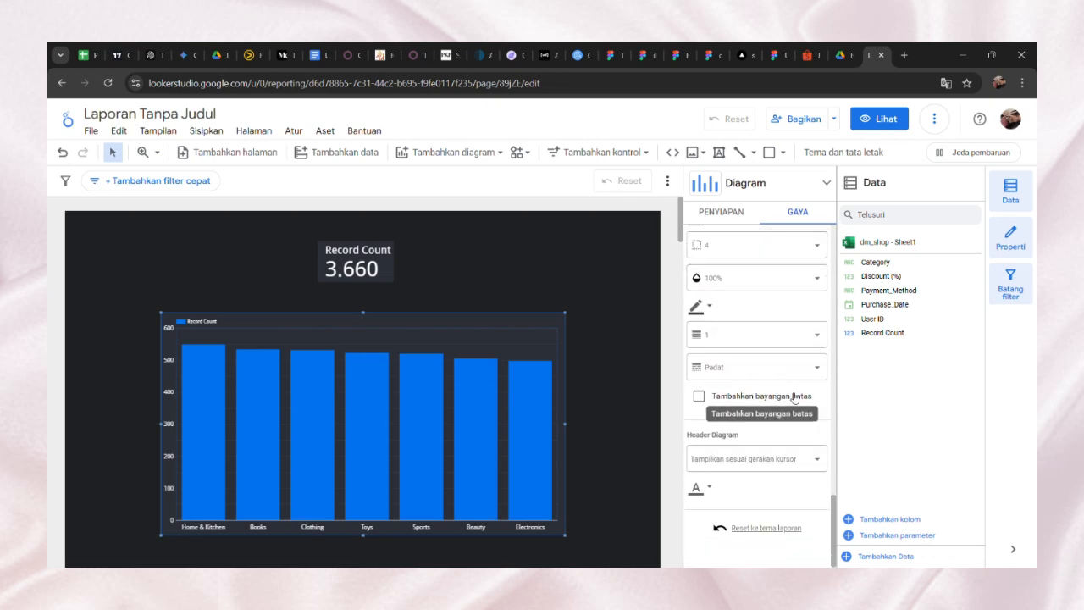
pyautogui.click(780, 463)
pyautogui.click(778, 461)
pyautogui.scroll(3, 763, 440)
pyautogui.scroll(-3, 753, 416)
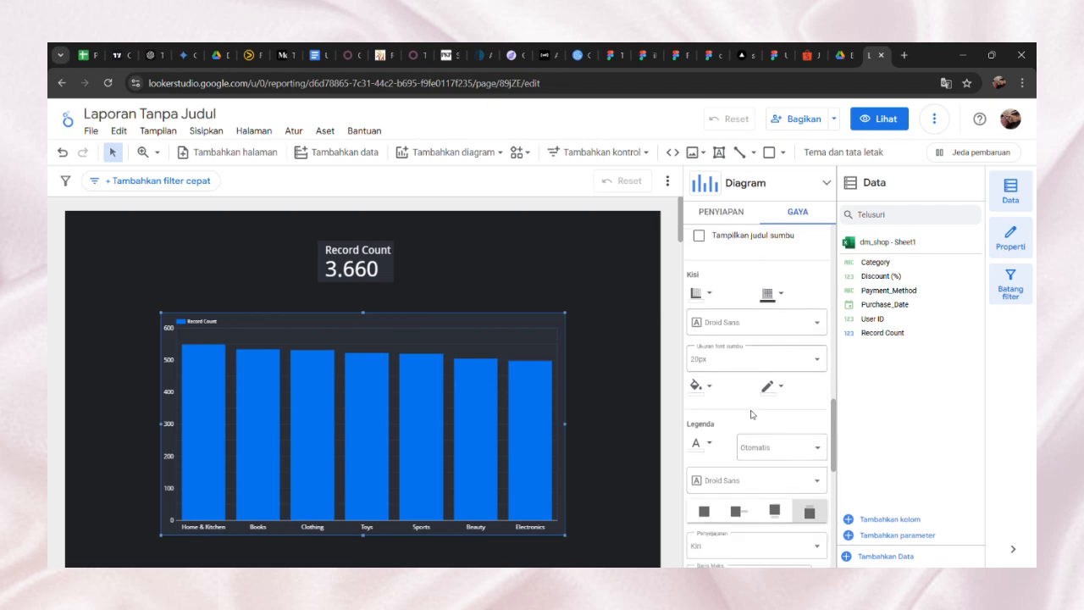
# Step: Set the Category column chart's header display to Jangan tampilkan (do not show)
pyautogui.click(774, 454)
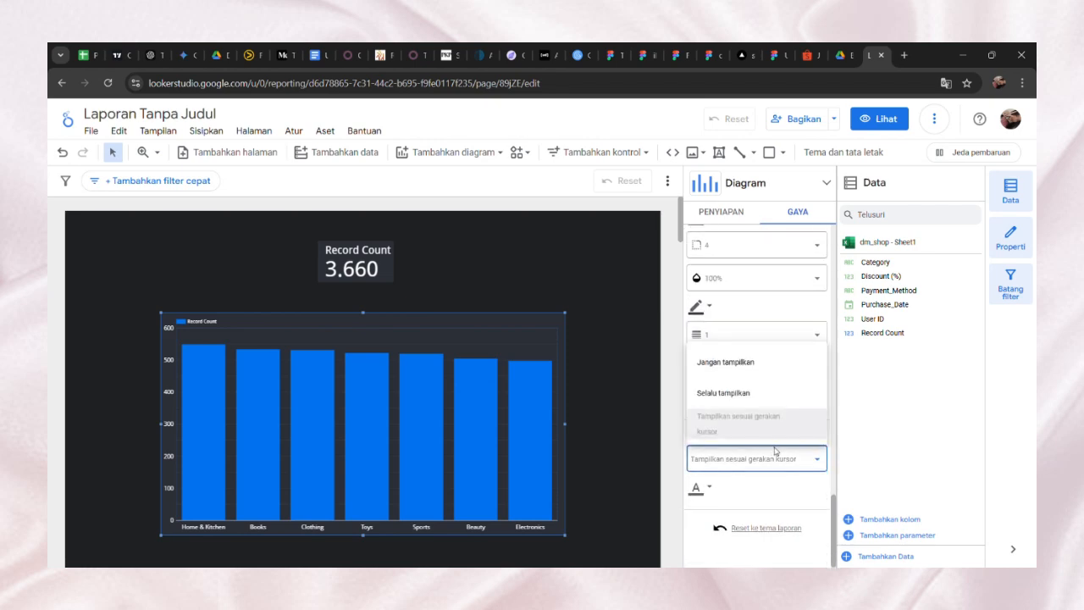
pyautogui.click(758, 402)
pyautogui.click(757, 455)
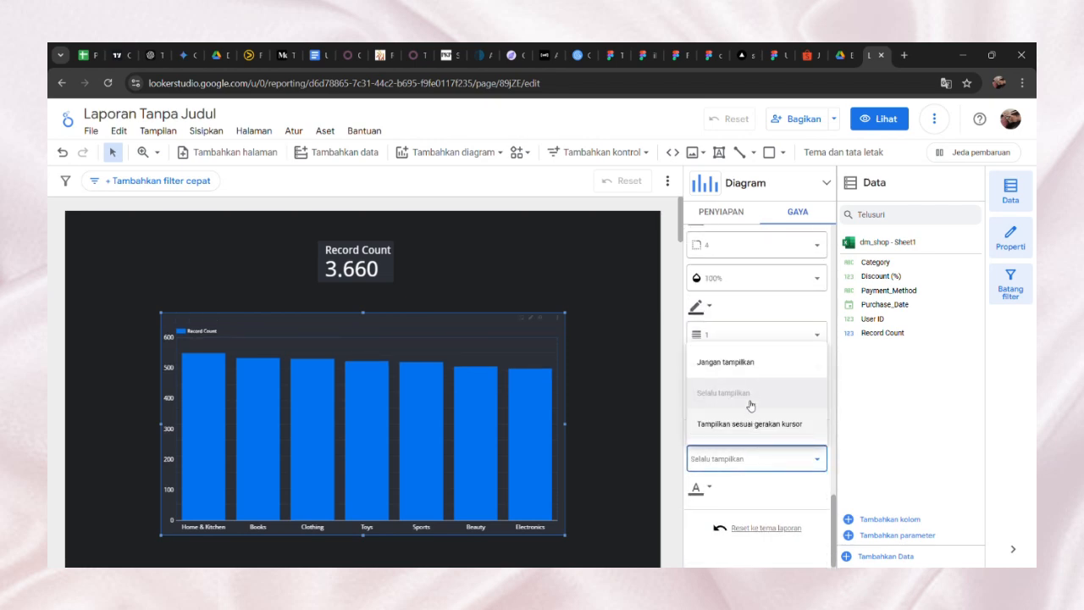
pyautogui.click(757, 375)
pyautogui.scroll(2, 756, 376)
pyautogui.scroll(5, 771, 447)
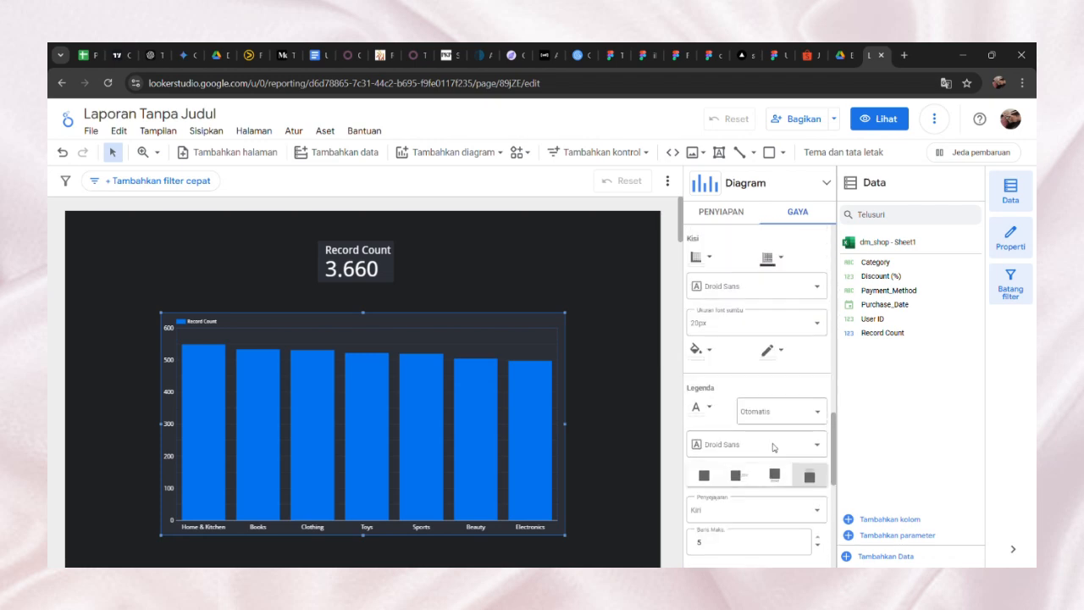
pyautogui.scroll(-3, 517, 359)
pyautogui.scroll(2, 518, 359)
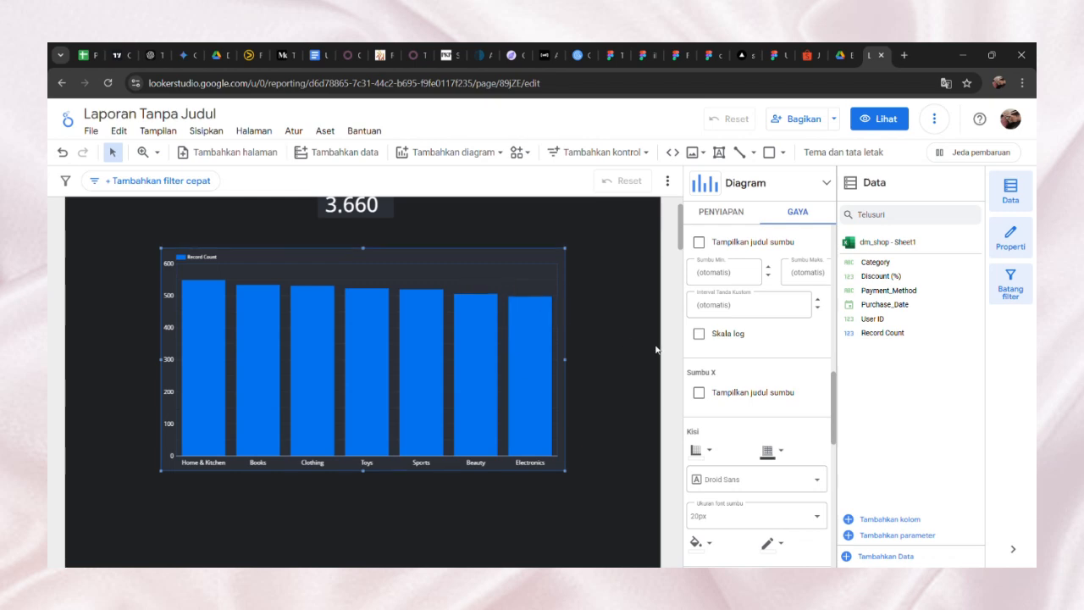
# Step: Add a horizontal bar chart in the empty area below the Category column chart
pyautogui.click(619, 341)
pyautogui.scroll(-3, 577, 358)
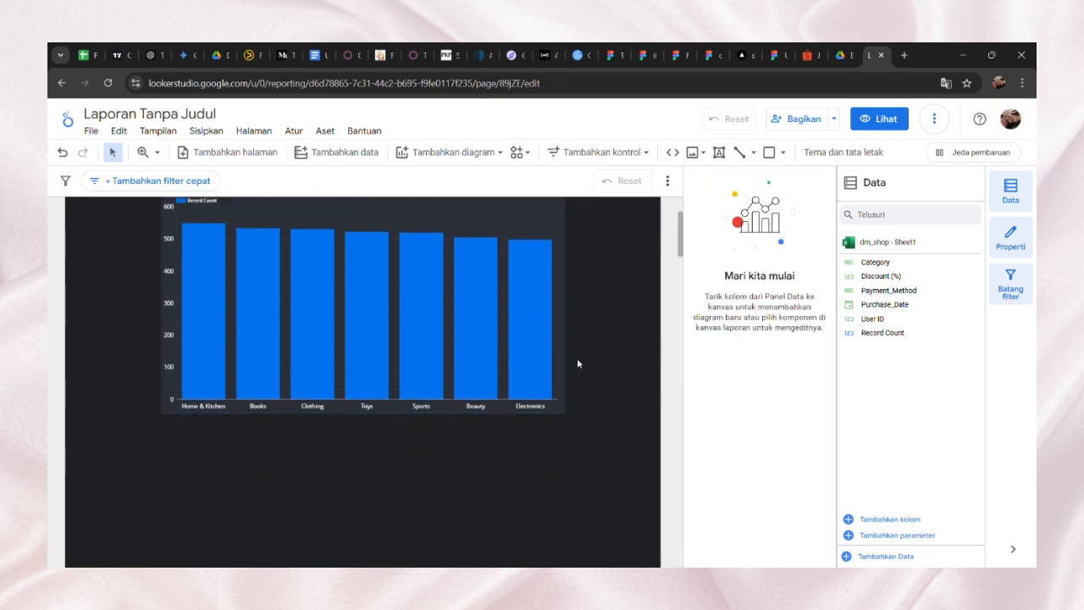
pyautogui.scroll(2, 573, 352)
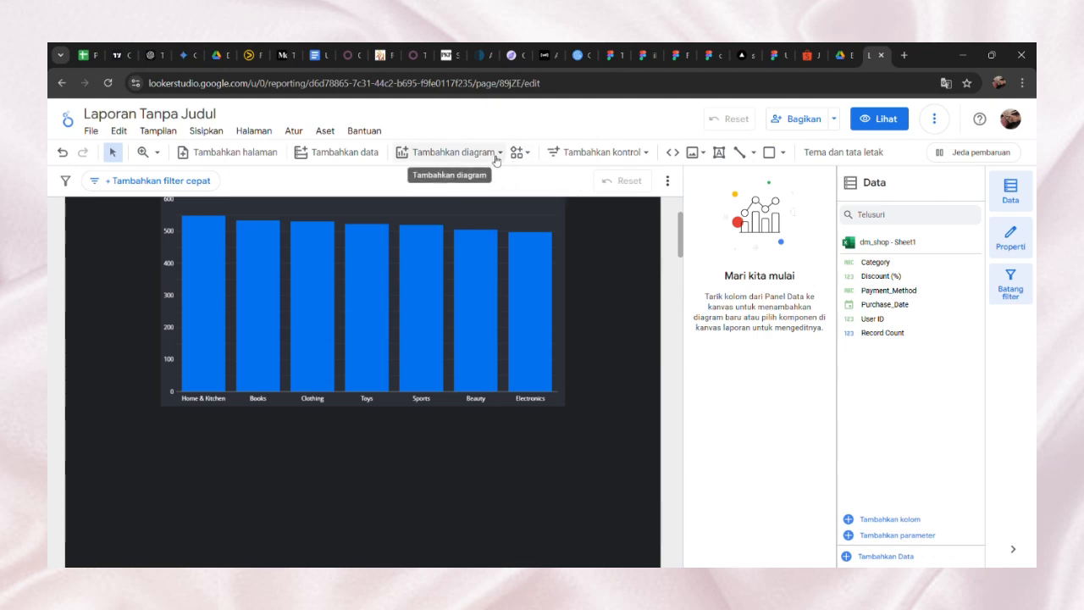
pyautogui.click(498, 153)
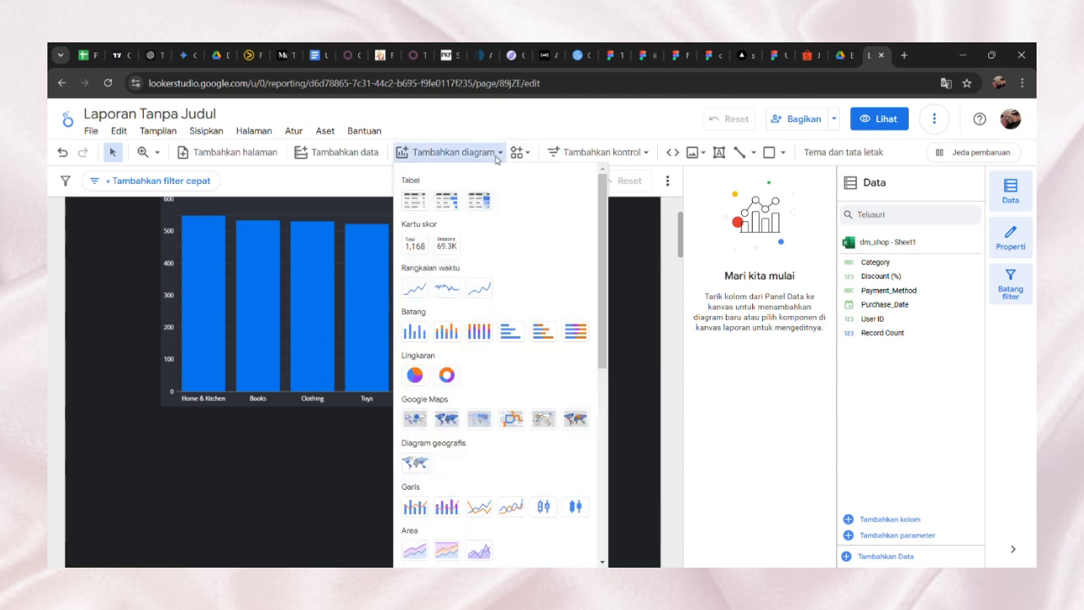
pyautogui.click(509, 333)
pyautogui.scroll(-3, 332, 399)
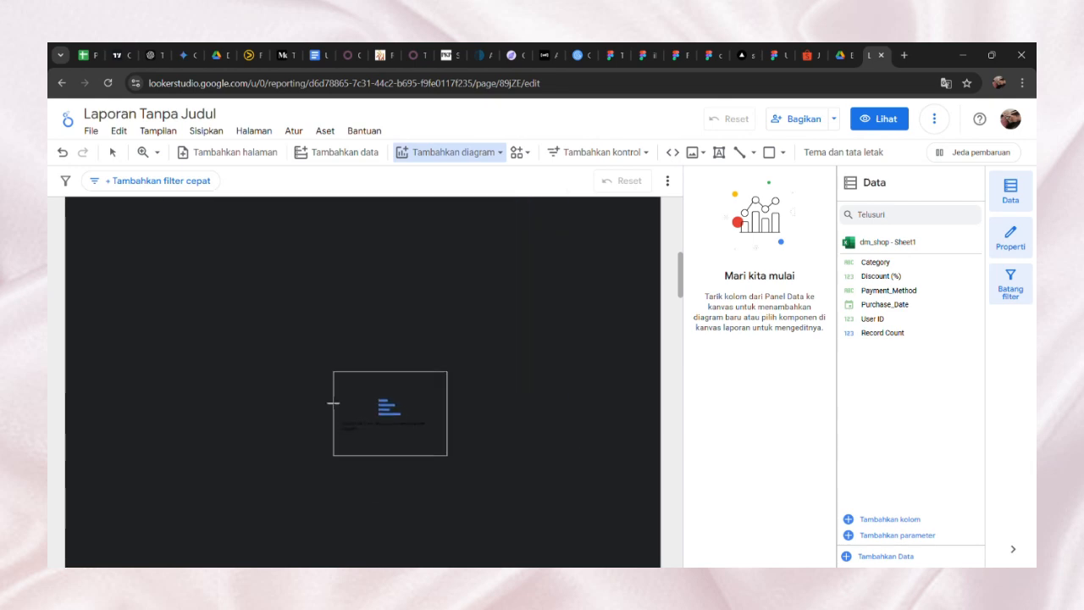
pyautogui.scroll(1, 321, 314)
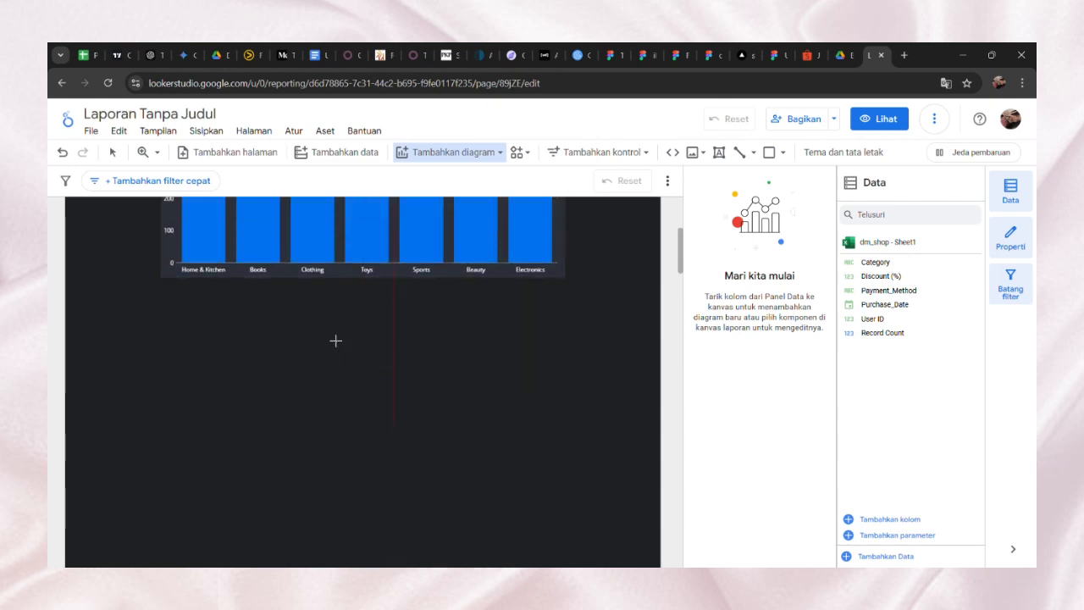
pyautogui.click(335, 342)
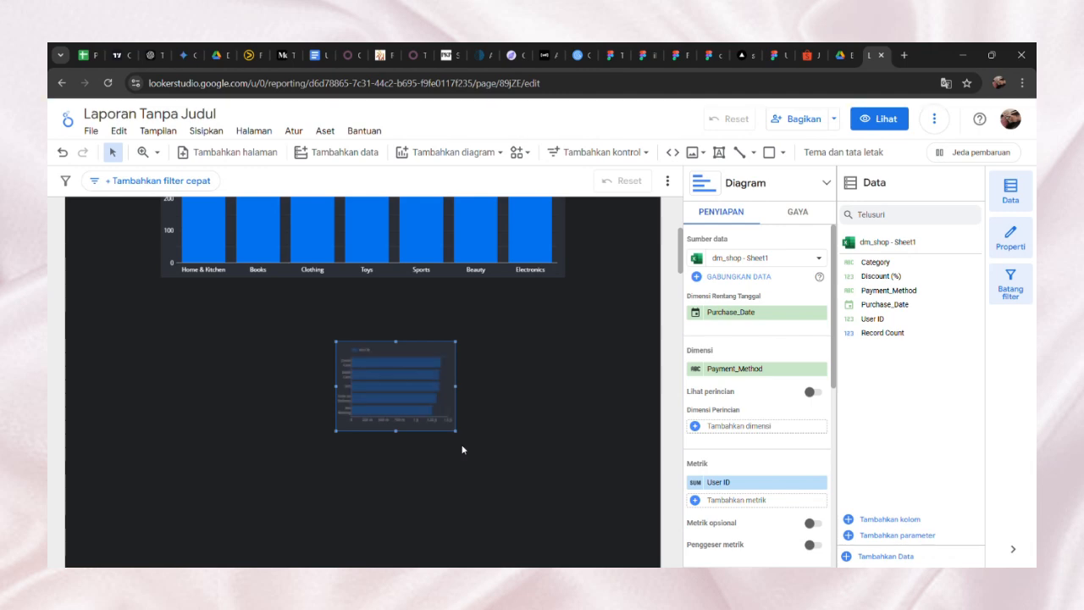
# Step: Enlarge the horizontal bar chart and align its left edge with the column chart above
pyautogui.moveTo(456, 436); pyautogui.dragTo(658, 512)
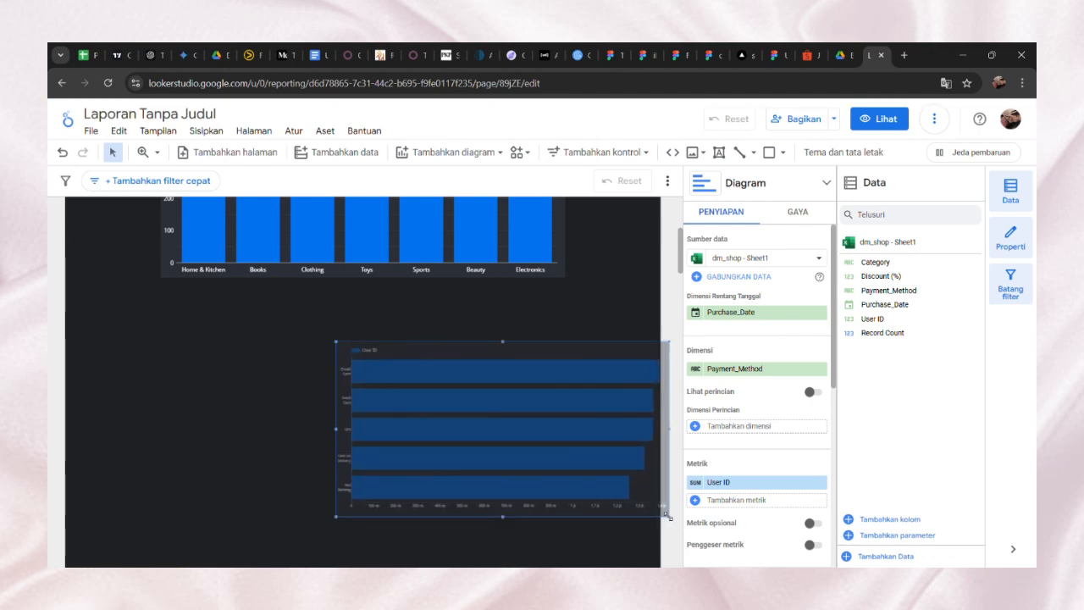
pyautogui.moveTo(555, 351); pyautogui.dragTo(382, 342)
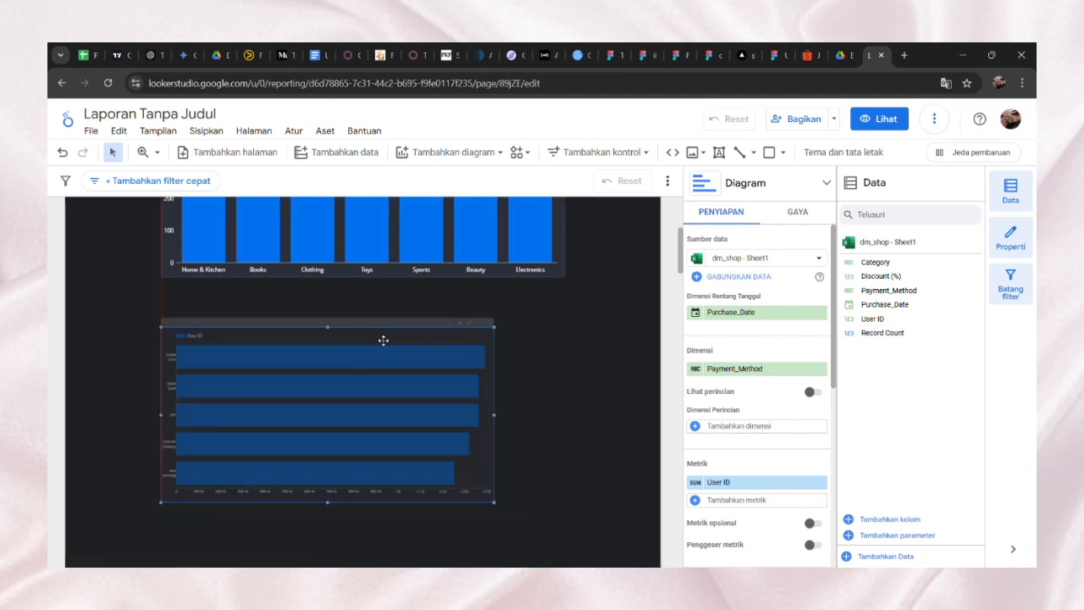
pyautogui.moveTo(495, 503); pyautogui.dragTo(545, 538)
pyautogui.scroll(-3, 529, 507)
pyautogui.scroll(2, 533, 419)
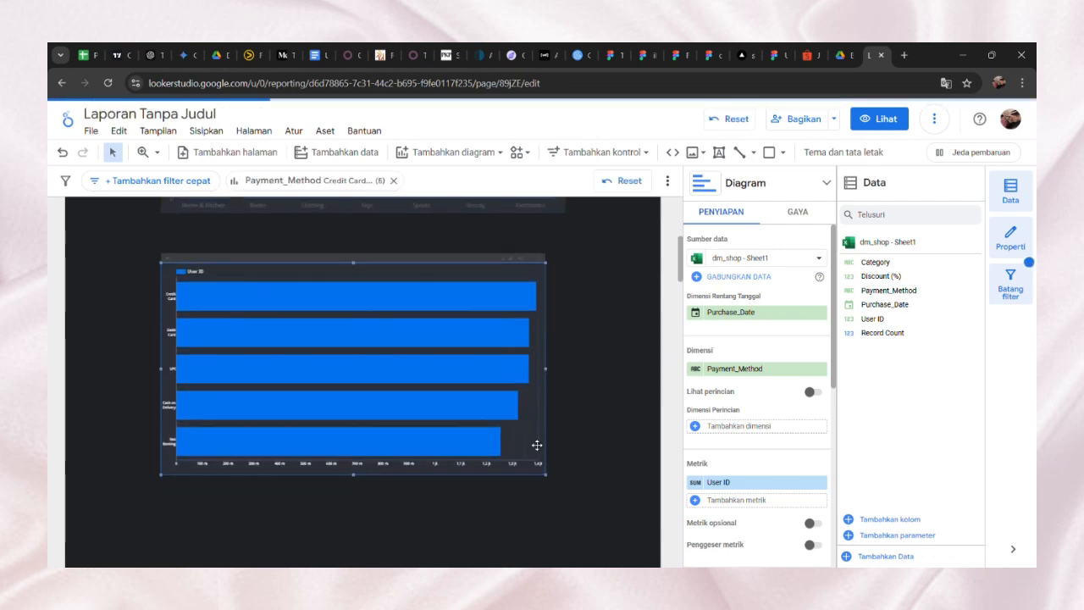
# Step: Stretch the horizontal bar chart to about the column chart's width, move it closer beneath it, and clear the UPI cross-filter
pyautogui.moveTo(546, 473); pyautogui.dragTo(566, 478)
pyautogui.moveTo(475, 364); pyautogui.dragTo(473, 337)
pyautogui.click(473, 338)
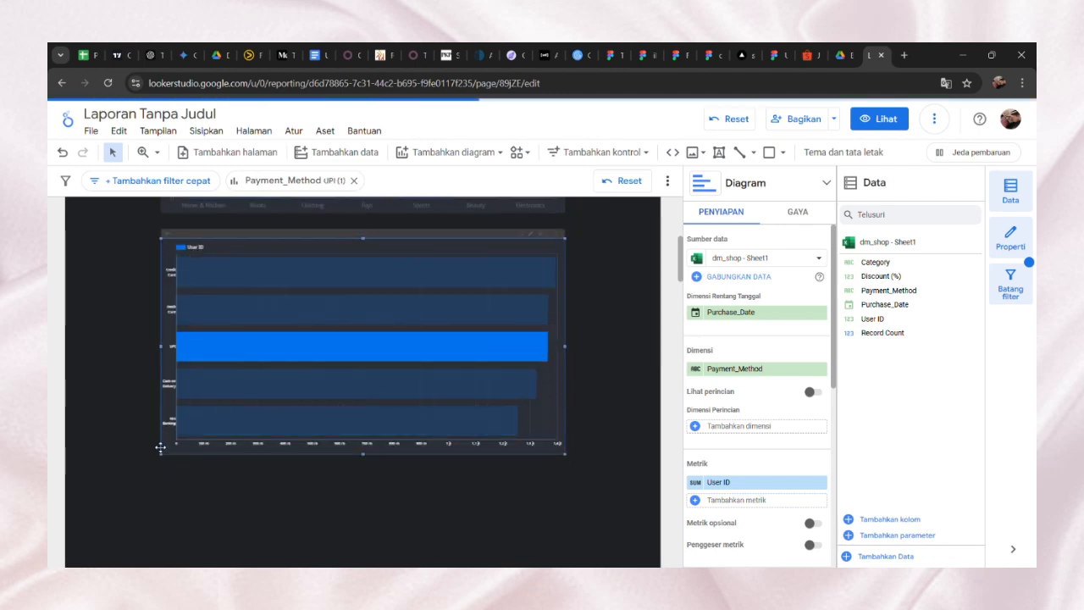
pyautogui.moveTo(161, 453); pyautogui.dragTo(156, 455)
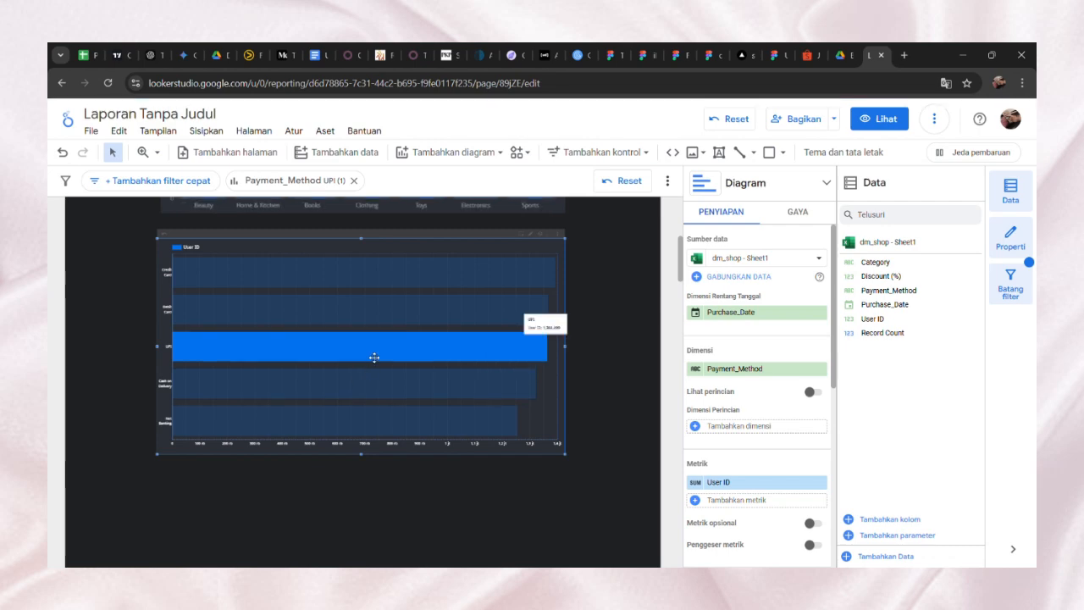
pyautogui.click(373, 355)
pyautogui.scroll(2, 577, 412)
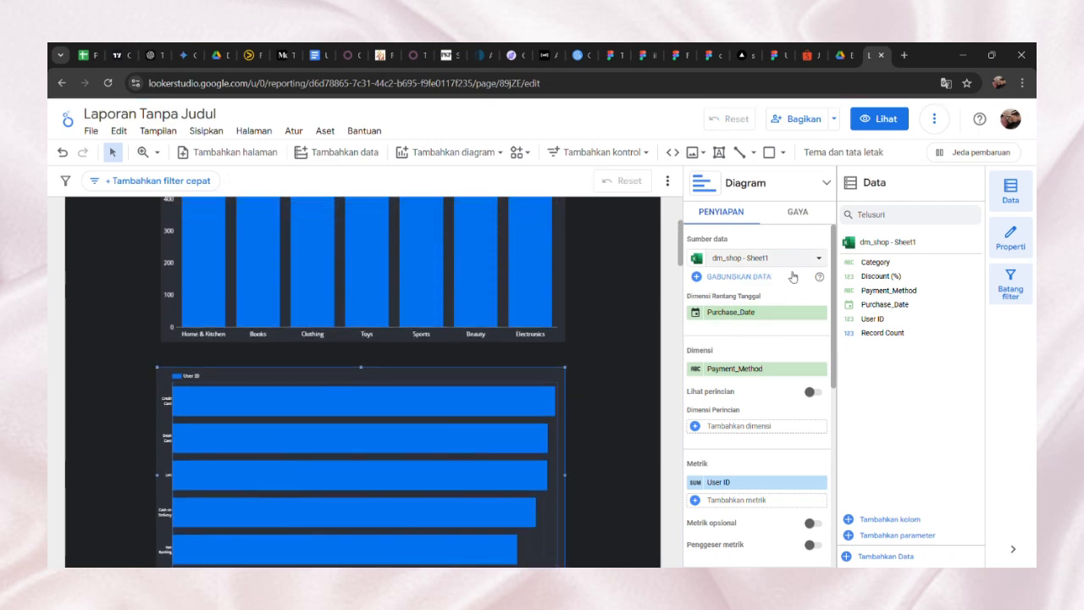
pyautogui.scroll(-1, 793, 280)
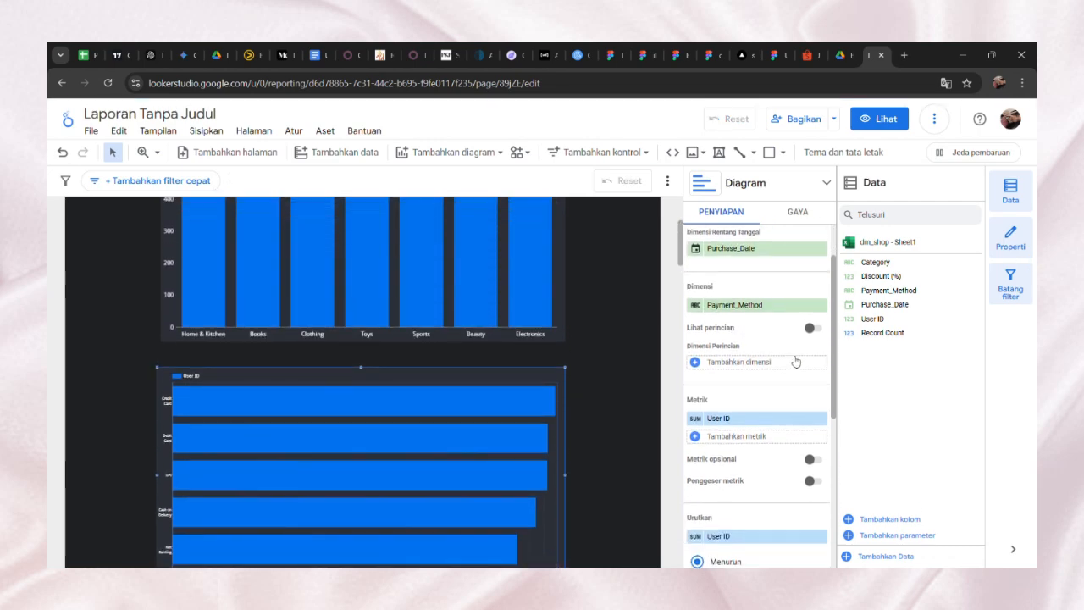
pyautogui.scroll(1, 794, 363)
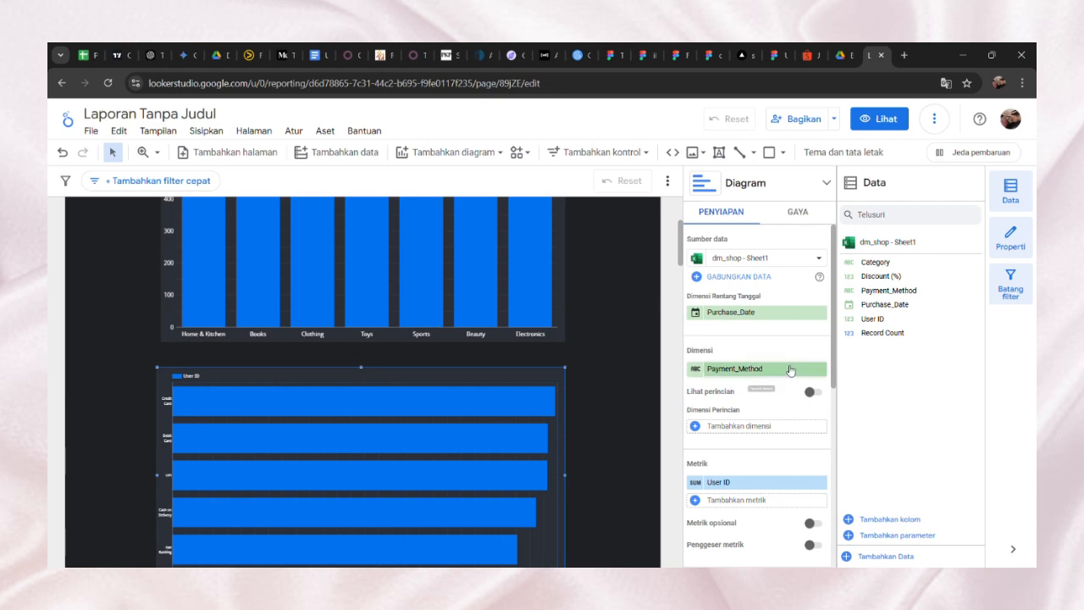
# Step: Set the horizontal bar chart's dimension to Category and its metric to Discount (%)
pyautogui.click(779, 369)
pyautogui.click(772, 415)
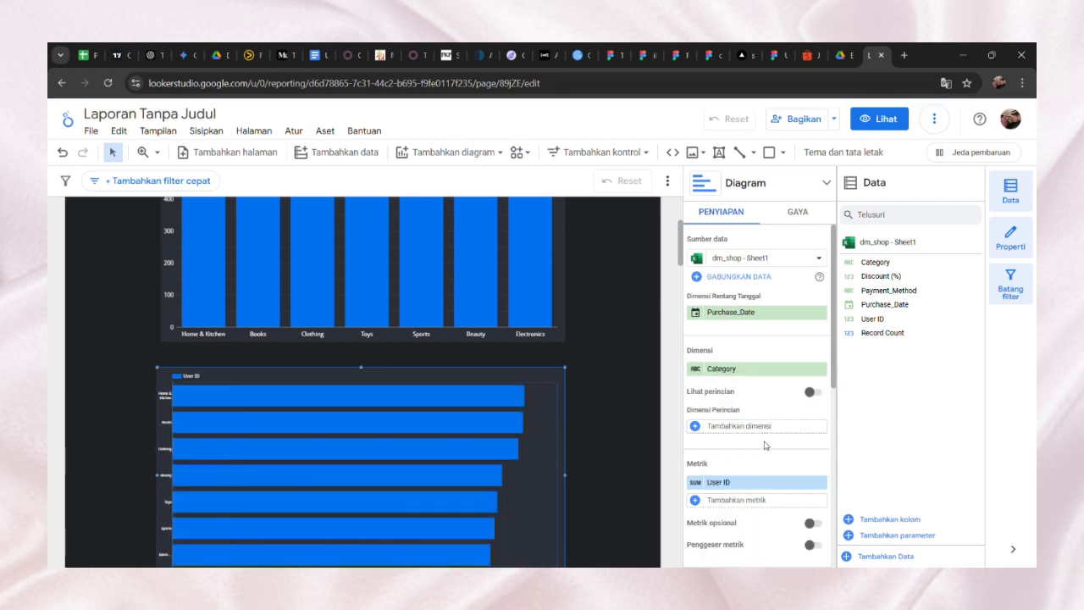
pyautogui.click(763, 483)
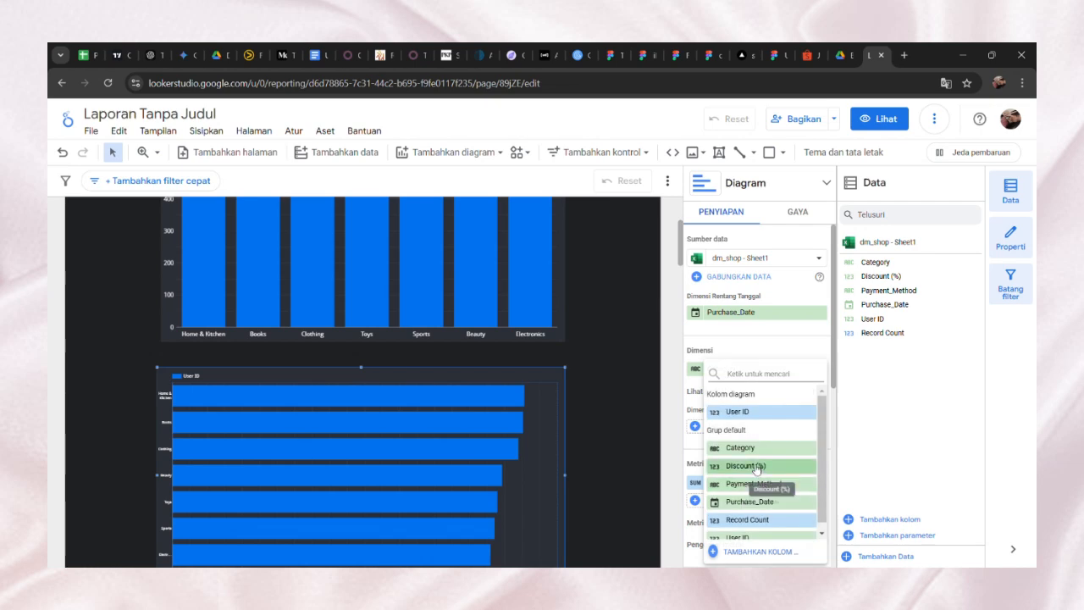
pyautogui.click(743, 466)
pyautogui.scroll(-1, 520, 469)
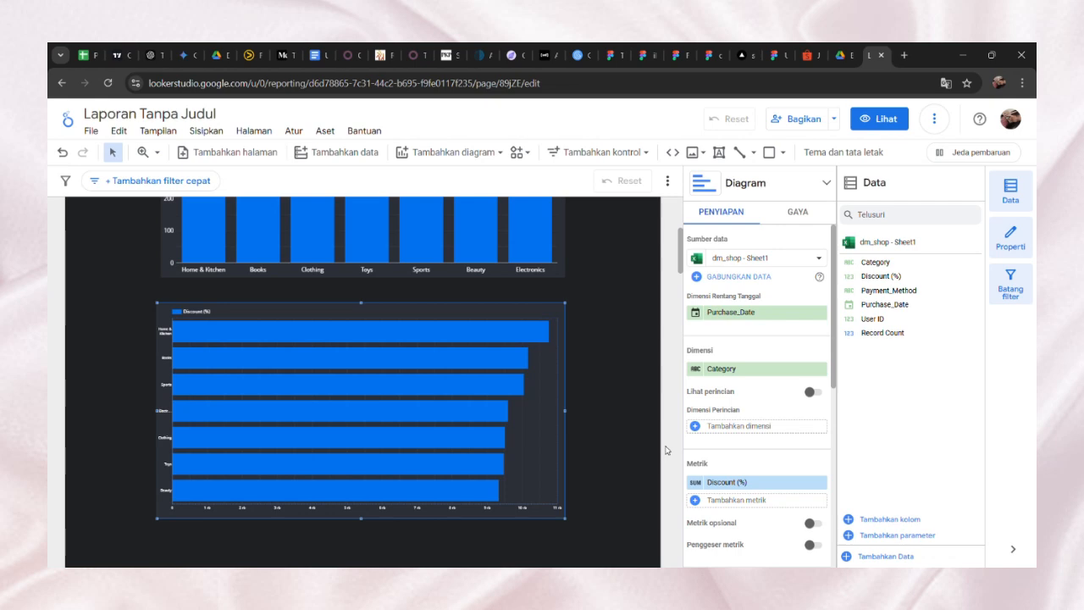
# Step: Change the aggregation of the bar chart's Discount (%) metric to Rata-rata (average)
pyautogui.click(695, 482)
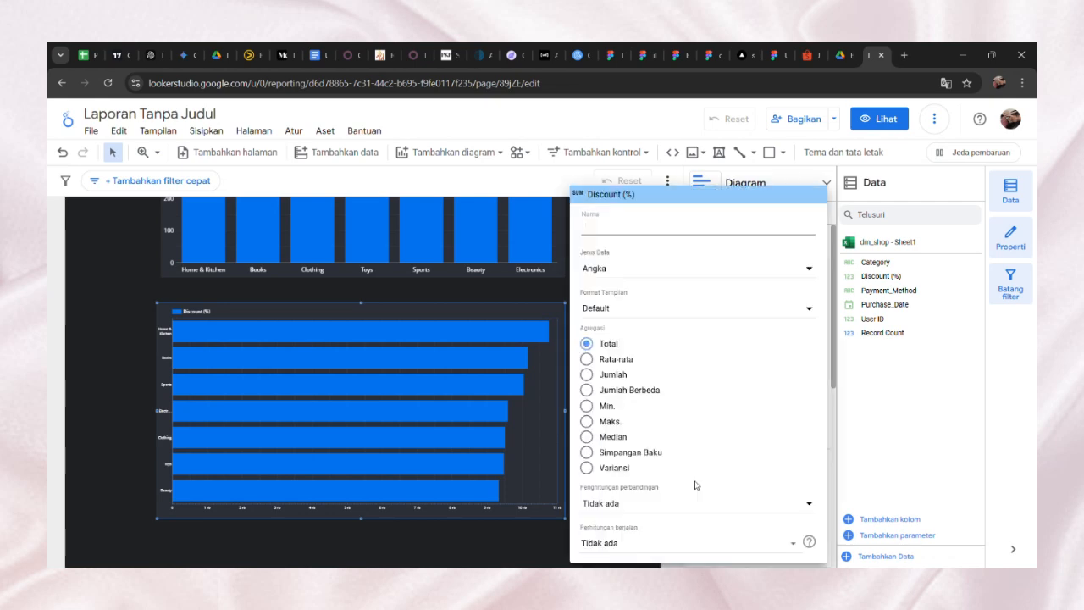
pyautogui.click(585, 360)
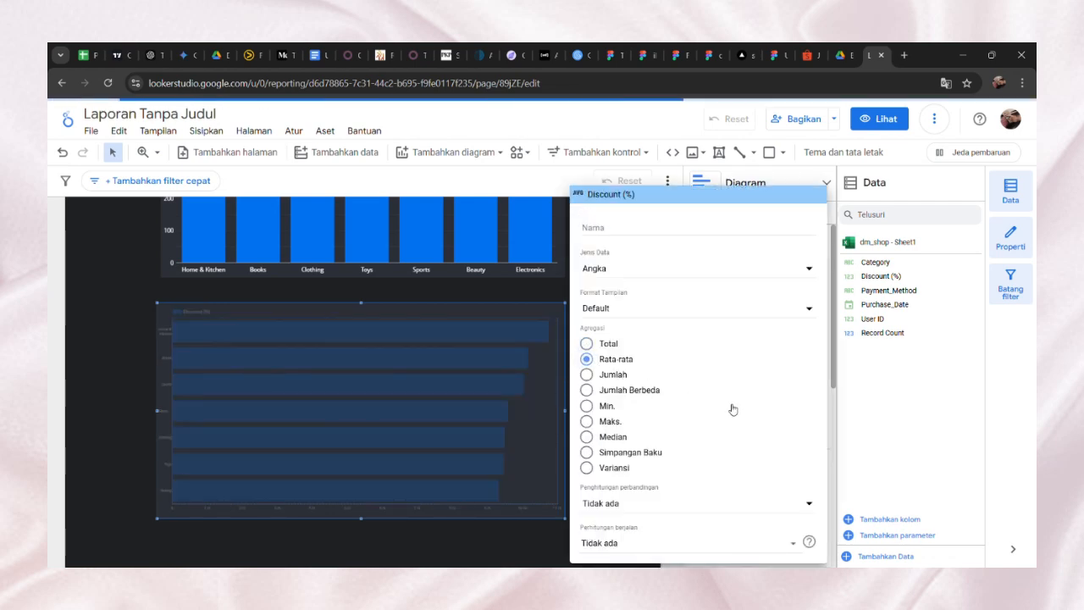
pyautogui.click(850, 373)
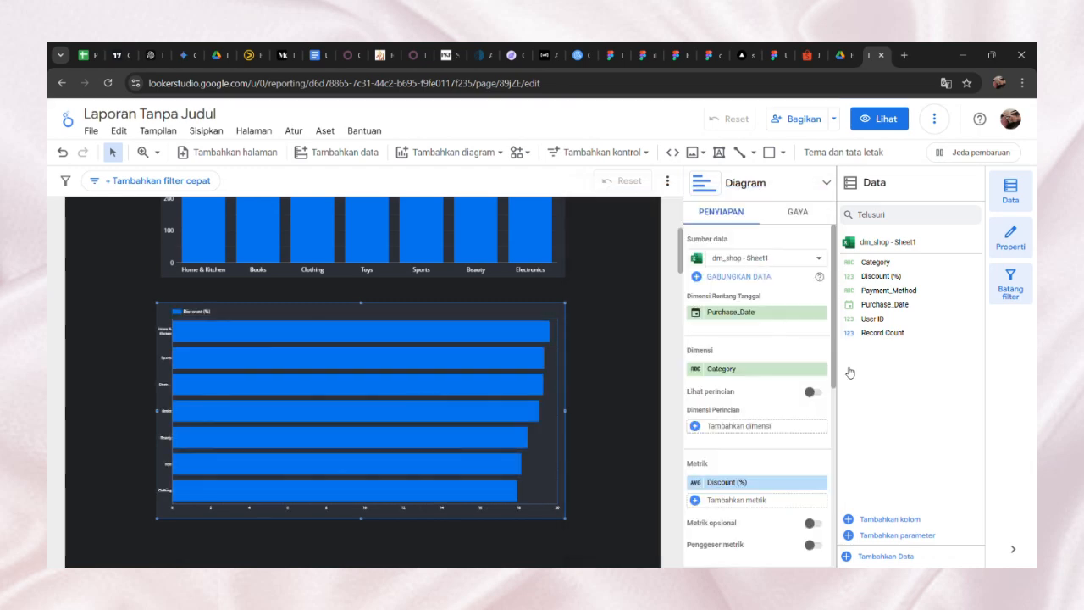
# Step: Set the horizontal bar chart's axis font size to 20px and deselect the chart
pyautogui.click(790, 212)
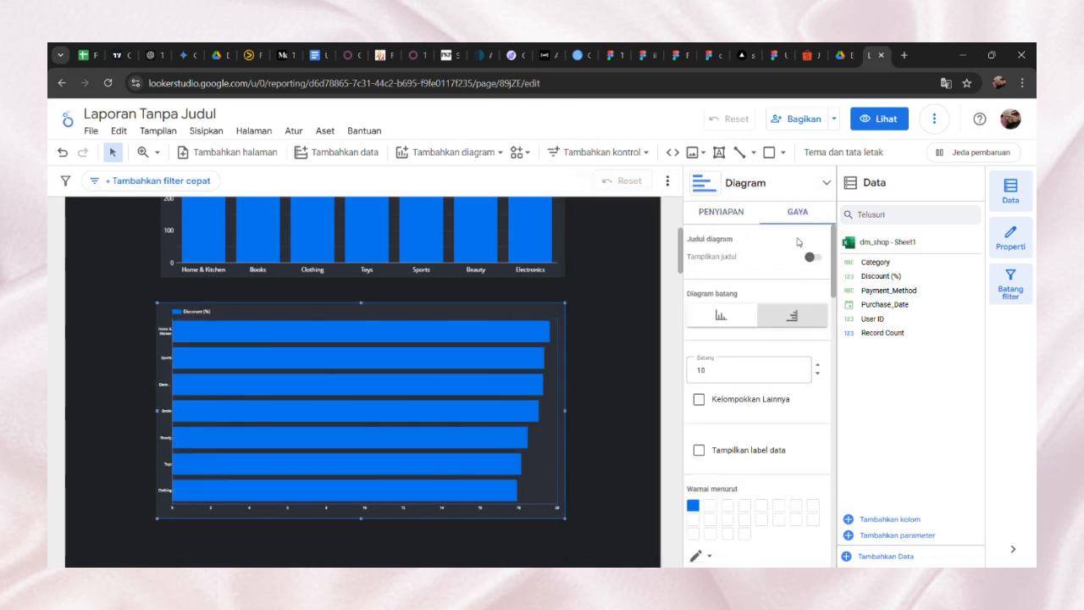
pyautogui.scroll(-5, 769, 394)
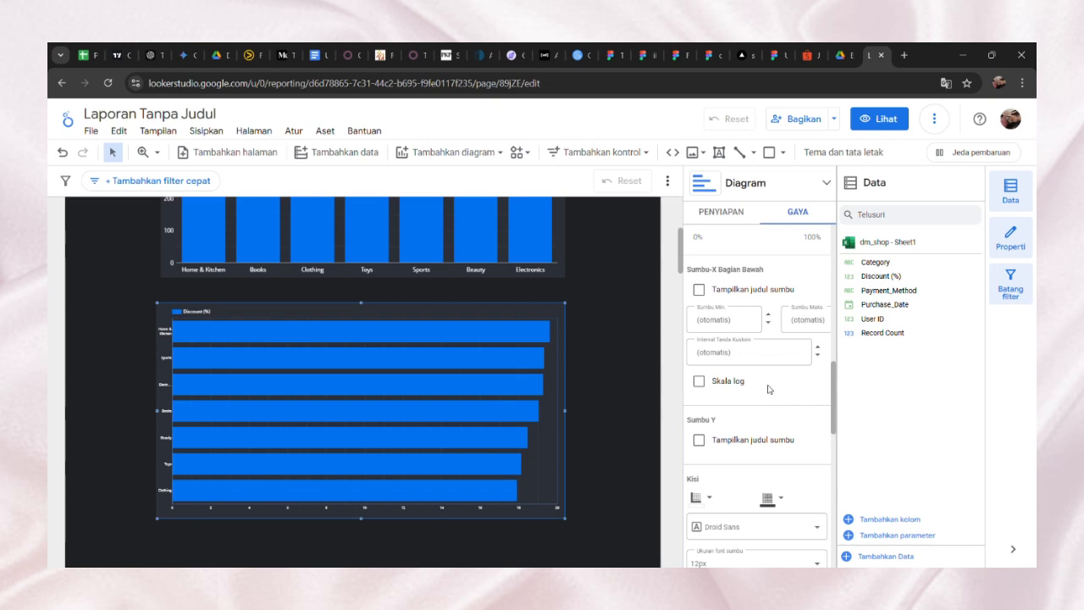
pyautogui.scroll(-2, 769, 389)
pyautogui.click(801, 440)
pyautogui.scroll(-5, 779, 392)
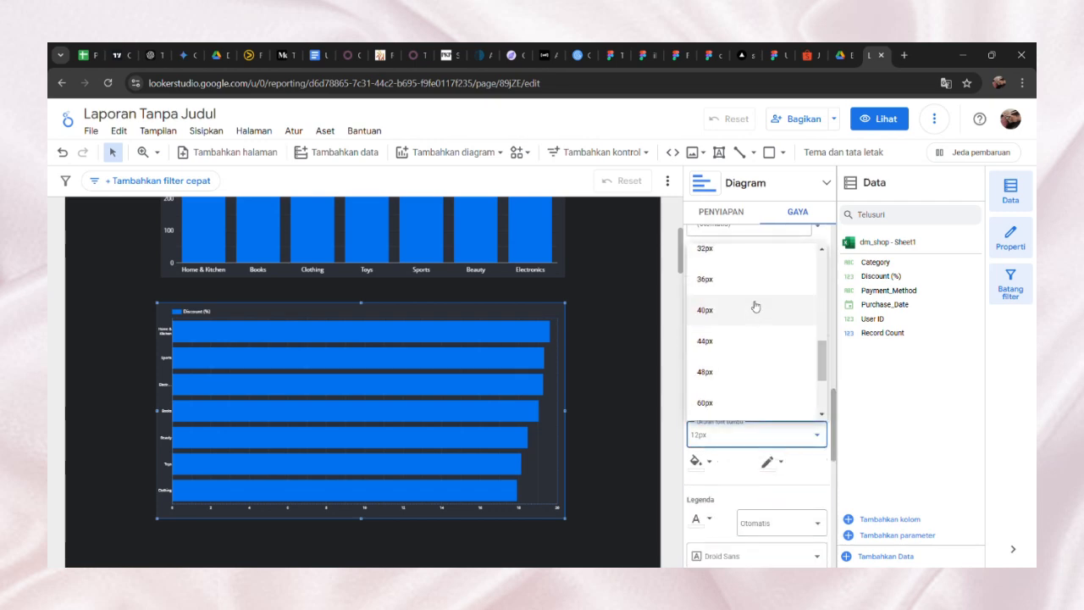
pyautogui.scroll(3, 754, 304)
pyautogui.click(745, 329)
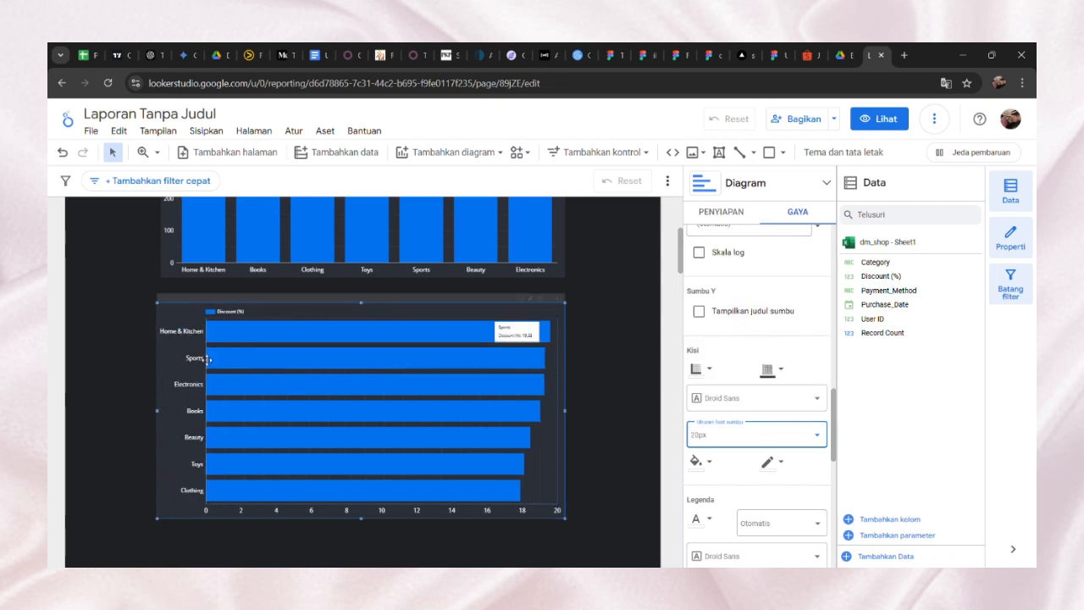
pyautogui.click(618, 337)
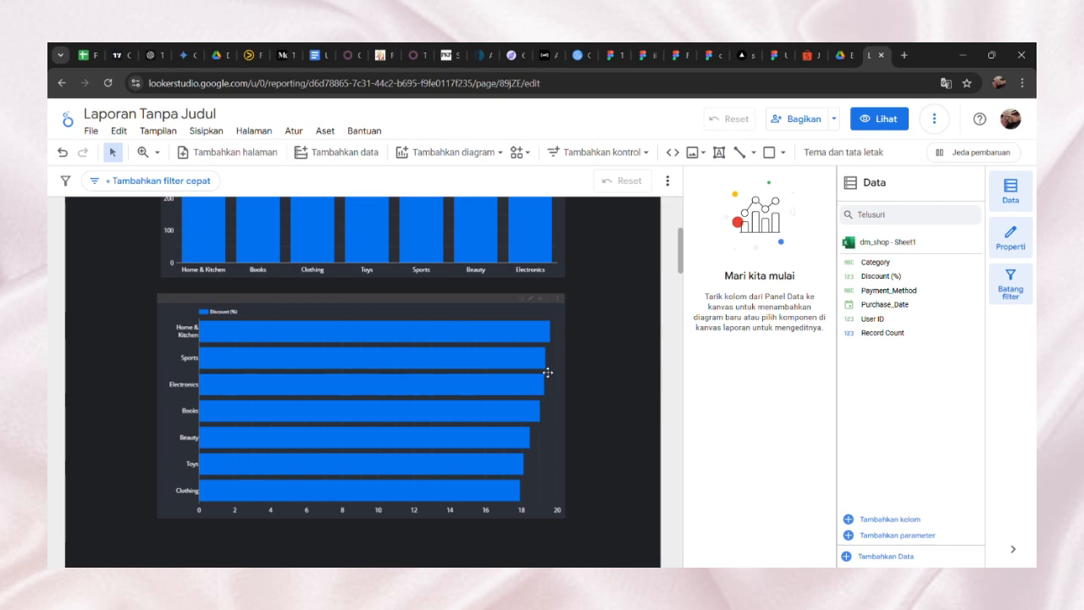
# Step: Add a donut chart in the empty area below the horizontal bar chart
pyautogui.scroll(-3, 404, 375)
pyautogui.click(473, 153)
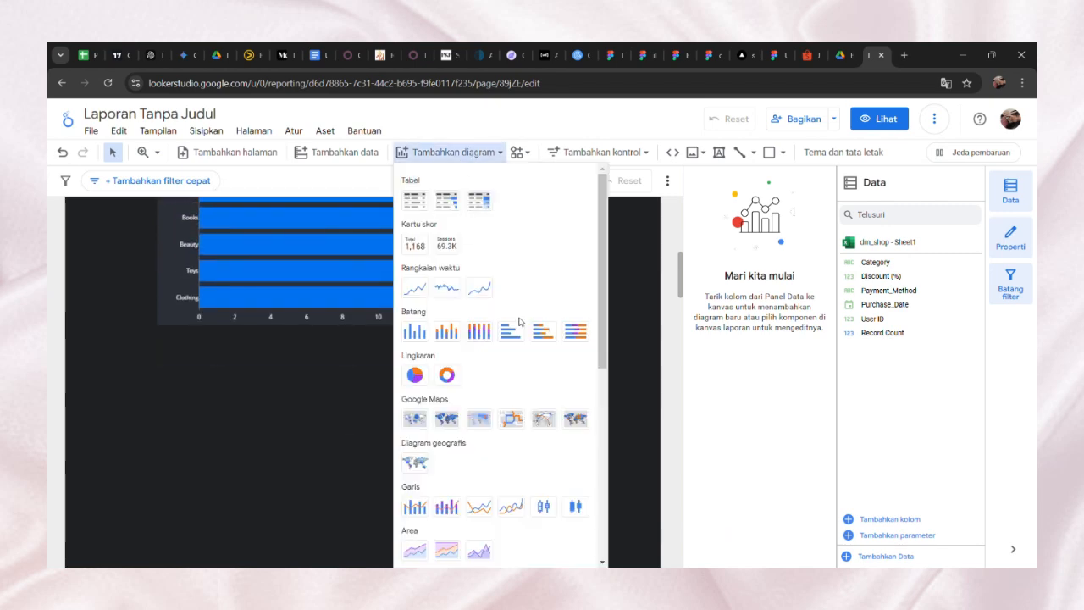
pyautogui.click(436, 372)
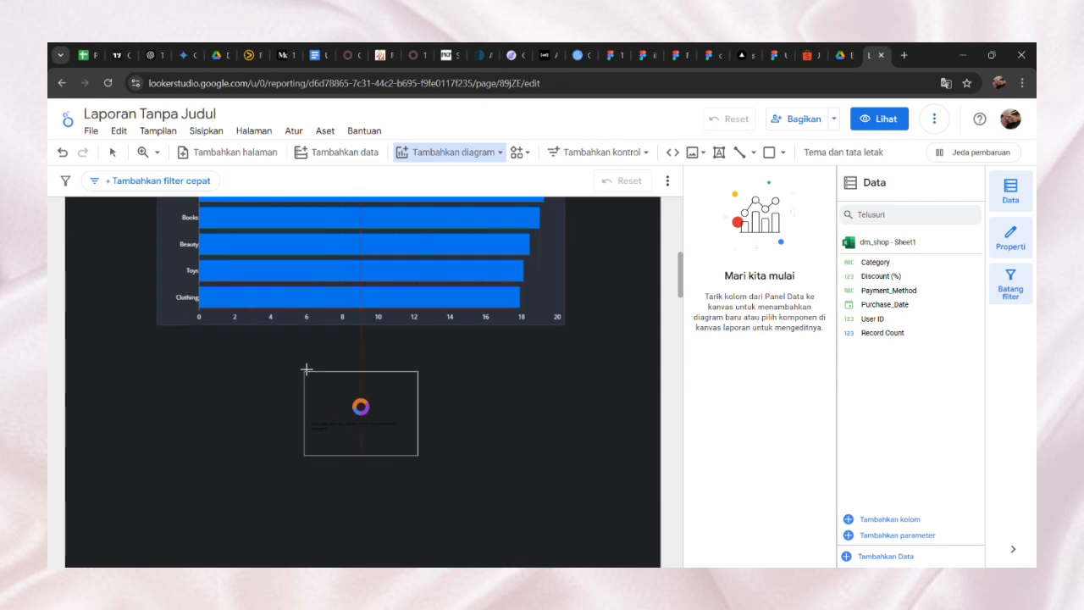
pyautogui.press('Escape')
pyautogui.scroll(-2, 493, 372)
# Step: Enlarge the donut chart to nearly the bar chart's width, increase its height, and centre it beneath the bar chart
pyautogui.moveTo(424, 333); pyautogui.dragTo(505, 385)
pyautogui.moveTo(459, 327); pyautogui.dragTo(428, 328)
pyautogui.scroll(4, 428, 327)
pyautogui.scroll(-3, 429, 326)
pyautogui.moveTo(264, 451); pyautogui.dragTo(169, 474)
pyautogui.moveTo(461, 473); pyautogui.dragTo(562, 499)
pyautogui.scroll(-3, 423, 397)
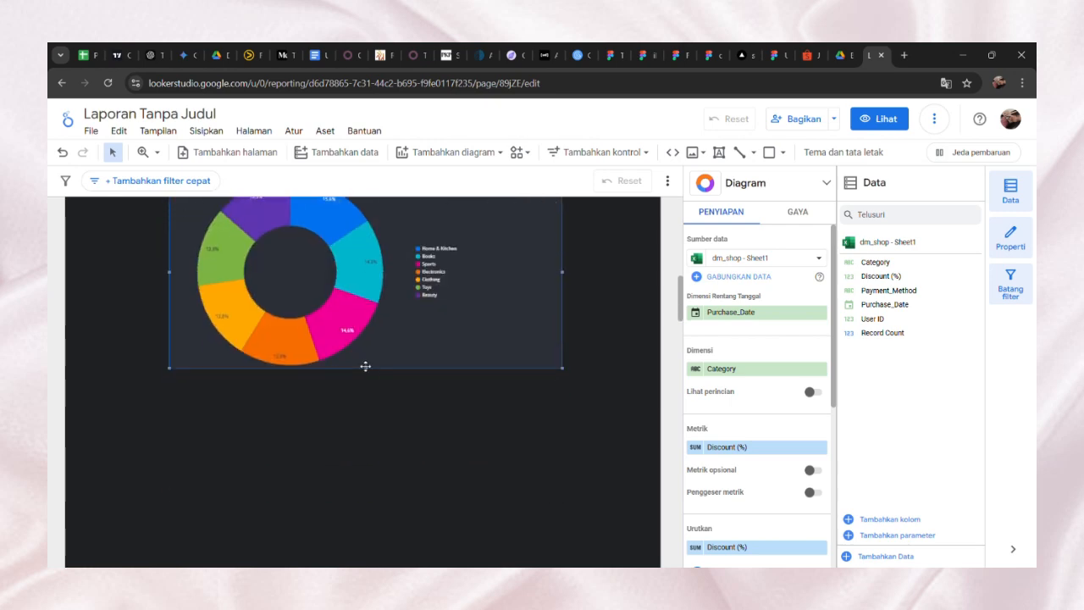
pyautogui.moveTo(365, 369); pyautogui.dragTo(358, 425)
pyautogui.scroll(5, 372, 417)
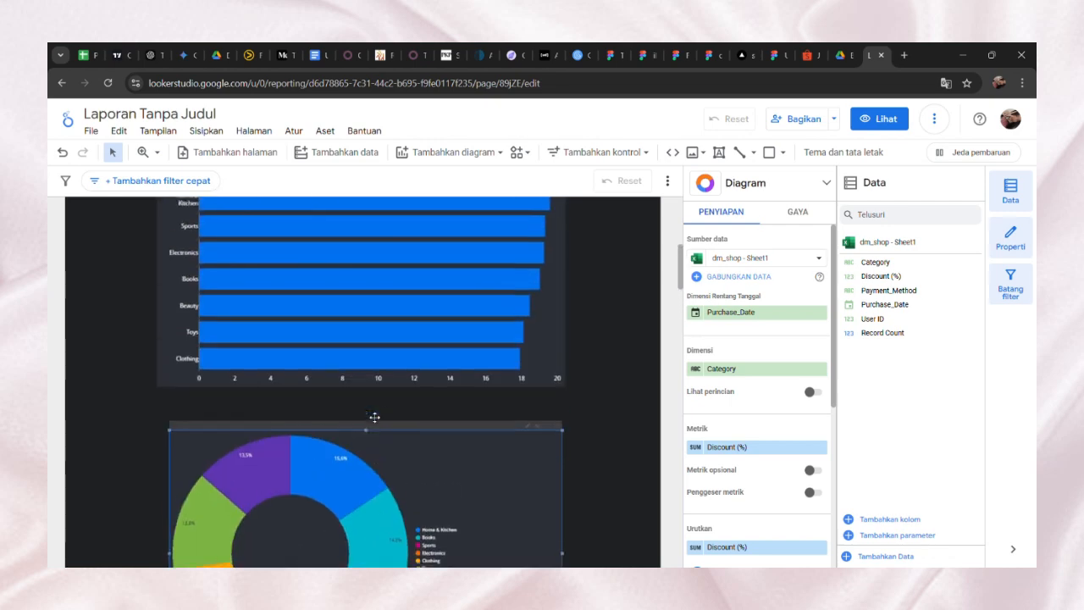
pyautogui.scroll(-2, 387, 415)
# Step: Set the donut chart's metric to Record Count, keeping Category as the dimension
pyautogui.scroll(-1, 791, 356)
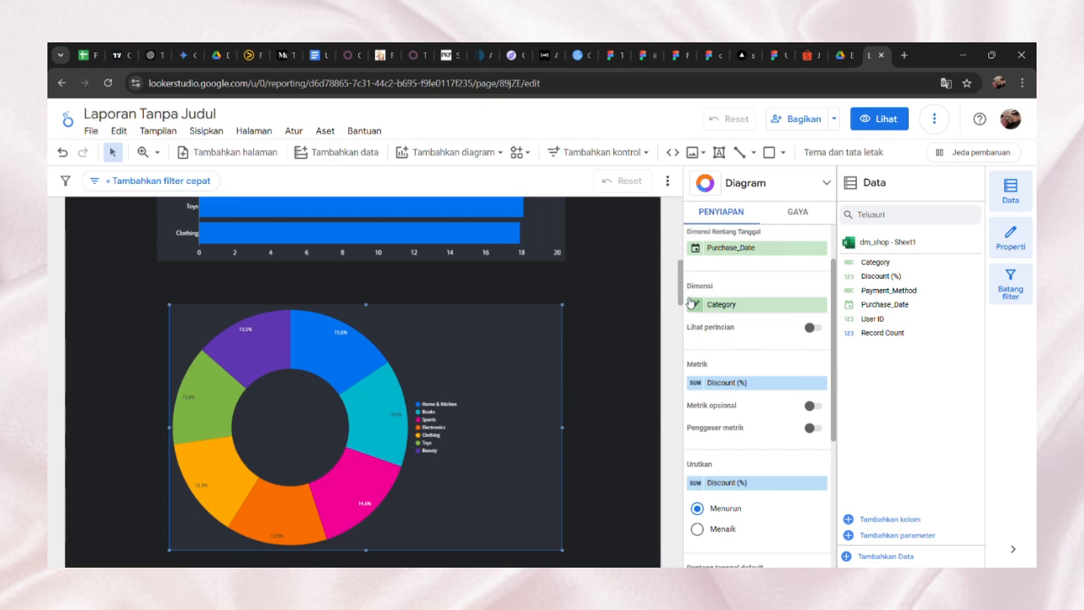
pyautogui.scroll(-3, 694, 339)
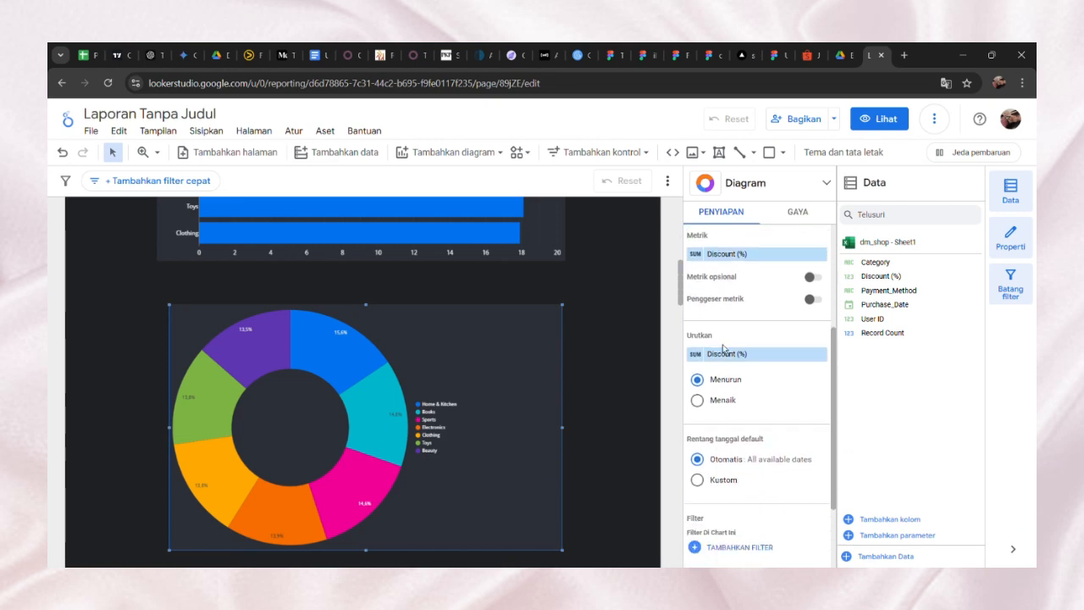
pyautogui.scroll(2, 764, 366)
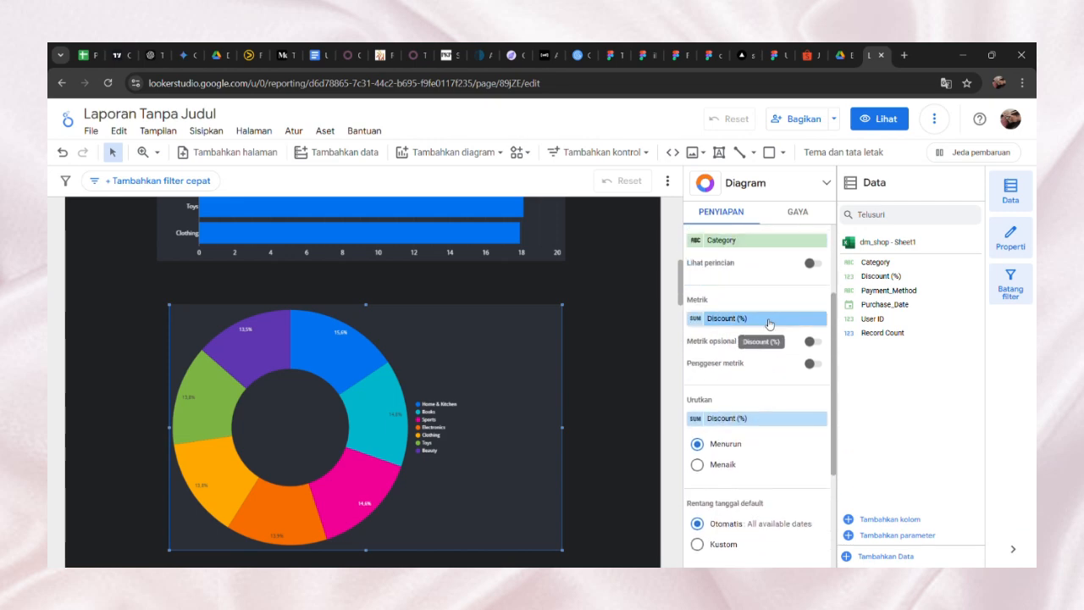
pyautogui.click(768, 320)
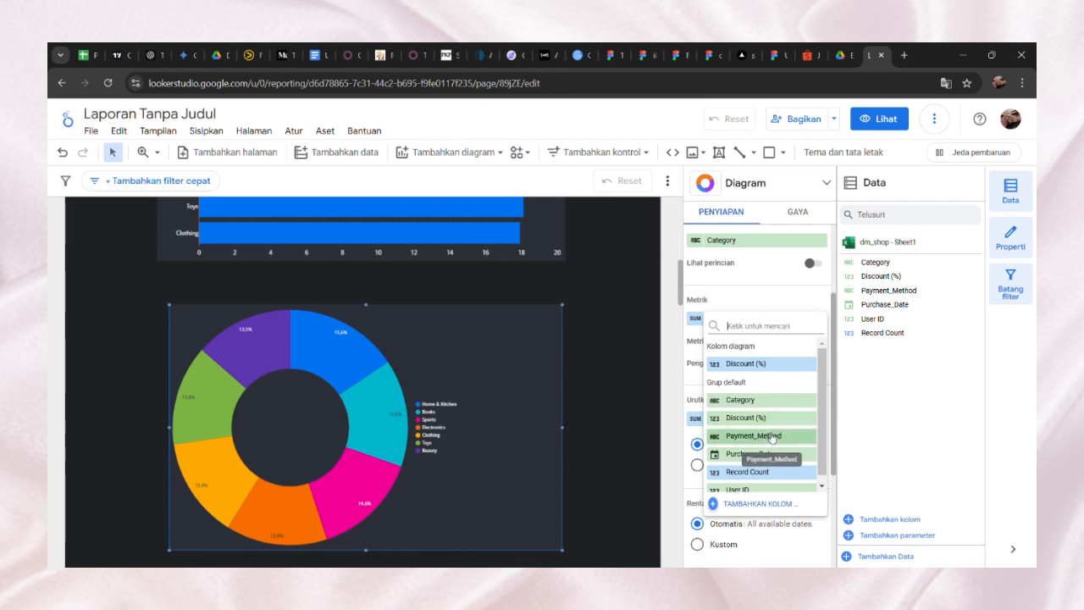
pyautogui.scroll(-1, 772, 445)
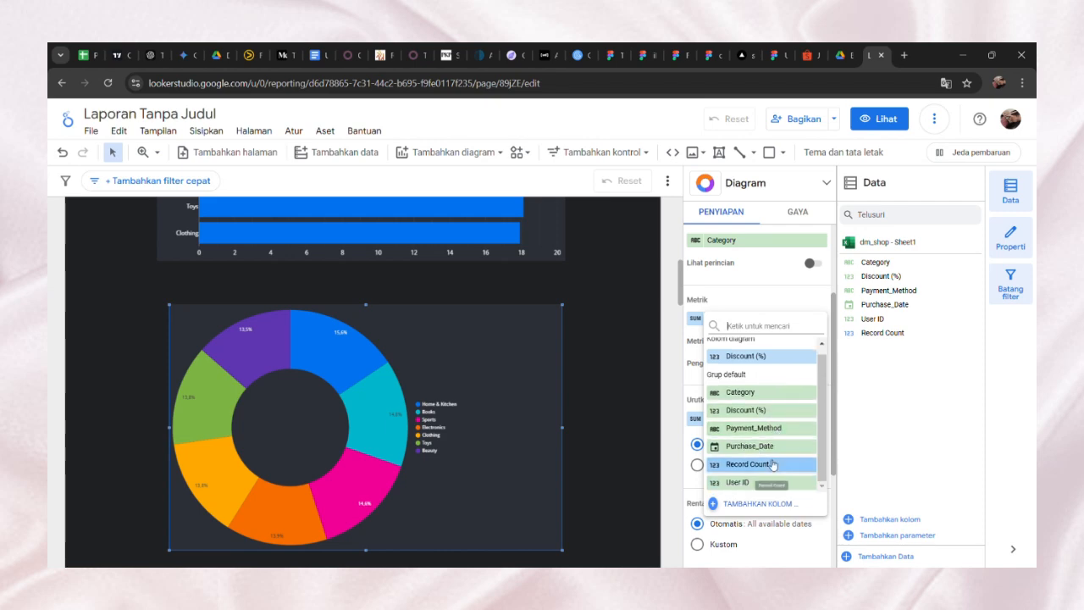
pyautogui.click(772, 464)
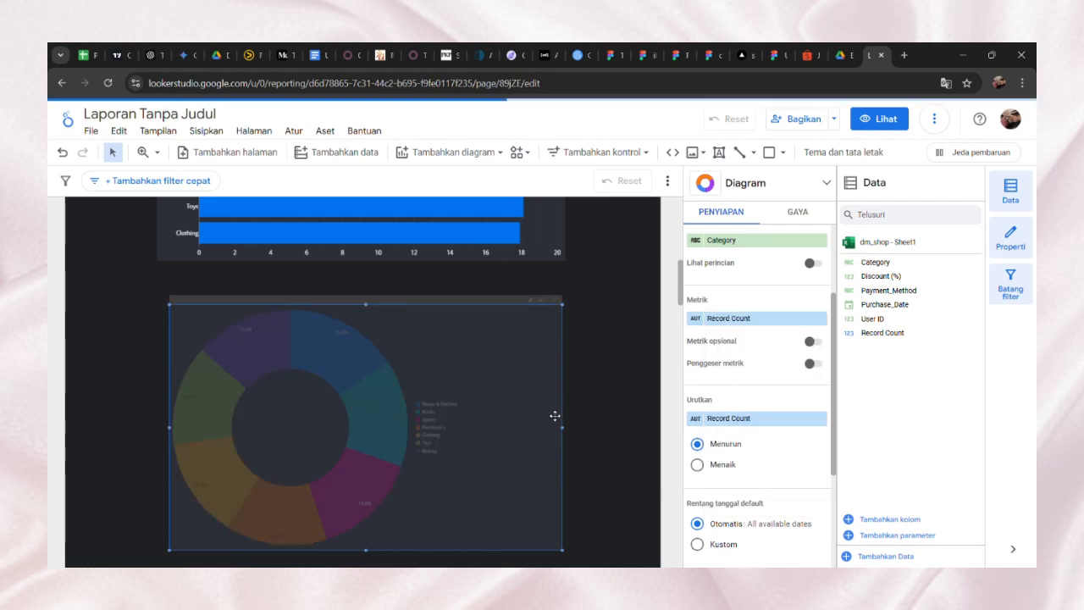
pyautogui.scroll(-2, 613, 382)
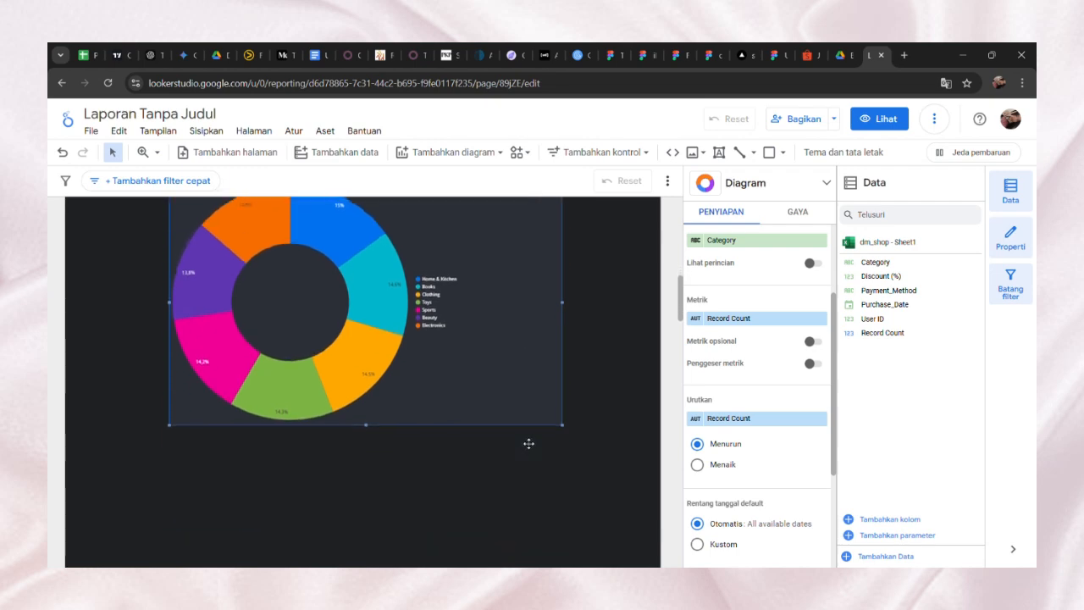
# Step: Nudge the Record Count scorecard slightly to the right above the column chart
pyautogui.click(574, 450)
pyautogui.scroll(4, 537, 442)
pyautogui.scroll(4, 536, 431)
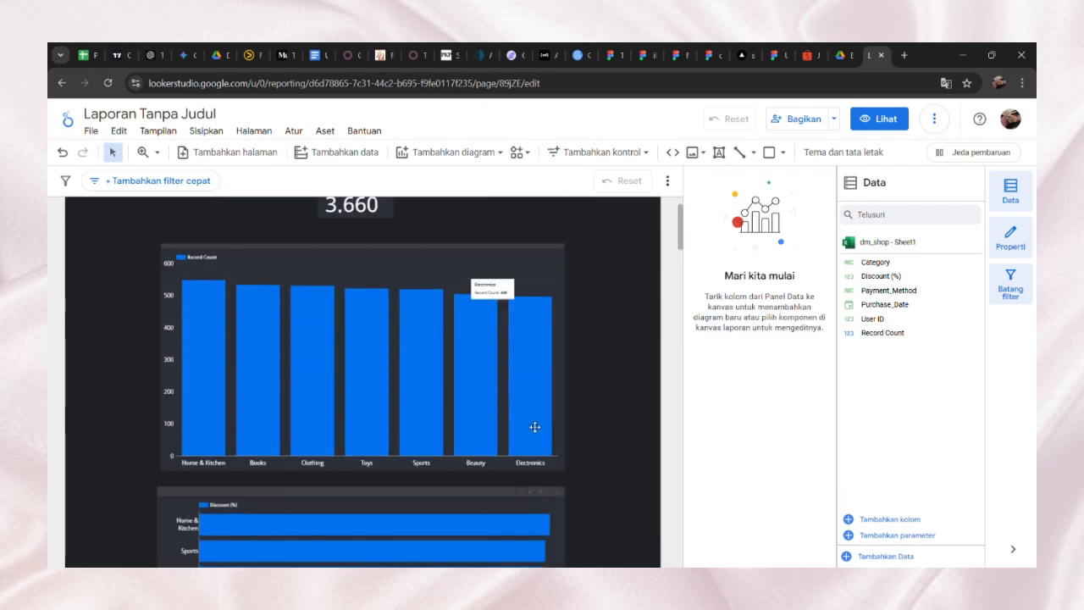
pyautogui.moveTo(361, 269); pyautogui.dragTo(371, 270)
# Step: Review the dashboard layout from the scorecard down to the donut chart and glance at the report's sharing options
pyautogui.scroll(-7, 484, 350)
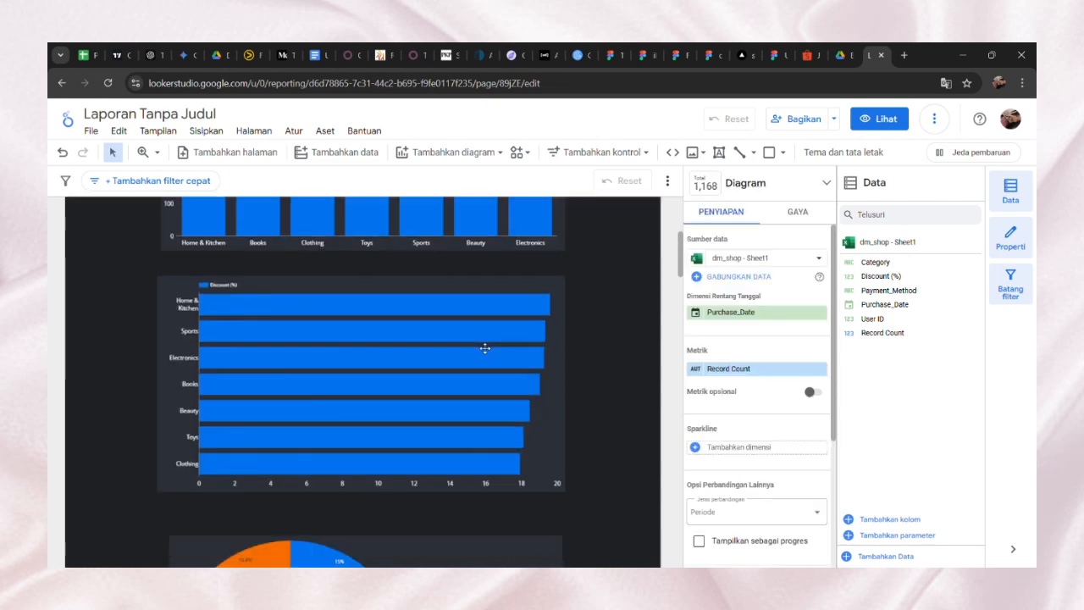
pyautogui.scroll(4, 574, 382)
pyautogui.scroll(3, 573, 387)
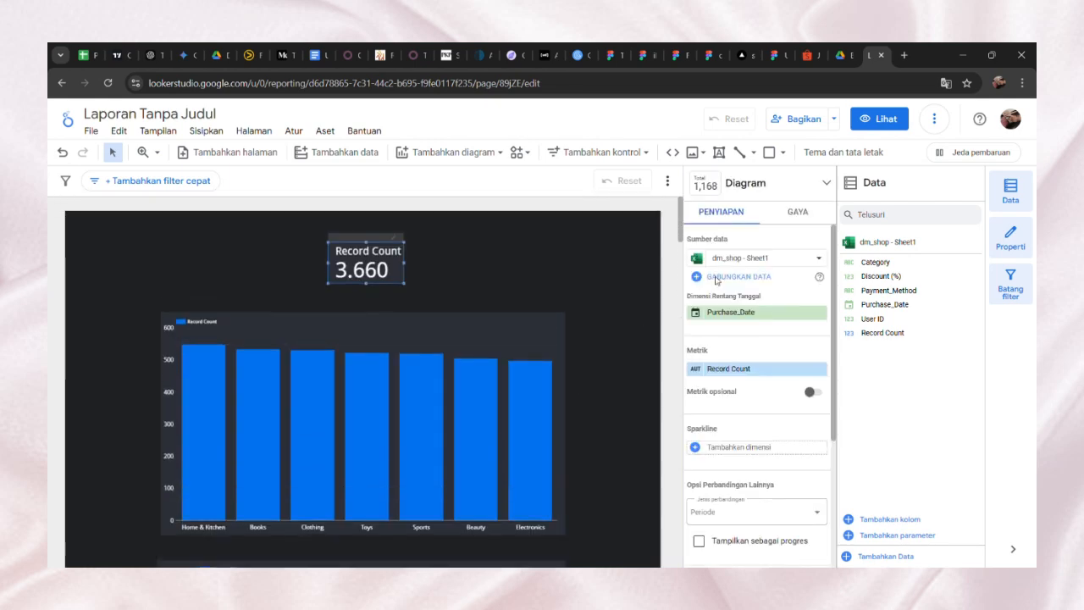
pyautogui.scroll(-5, 572, 403)
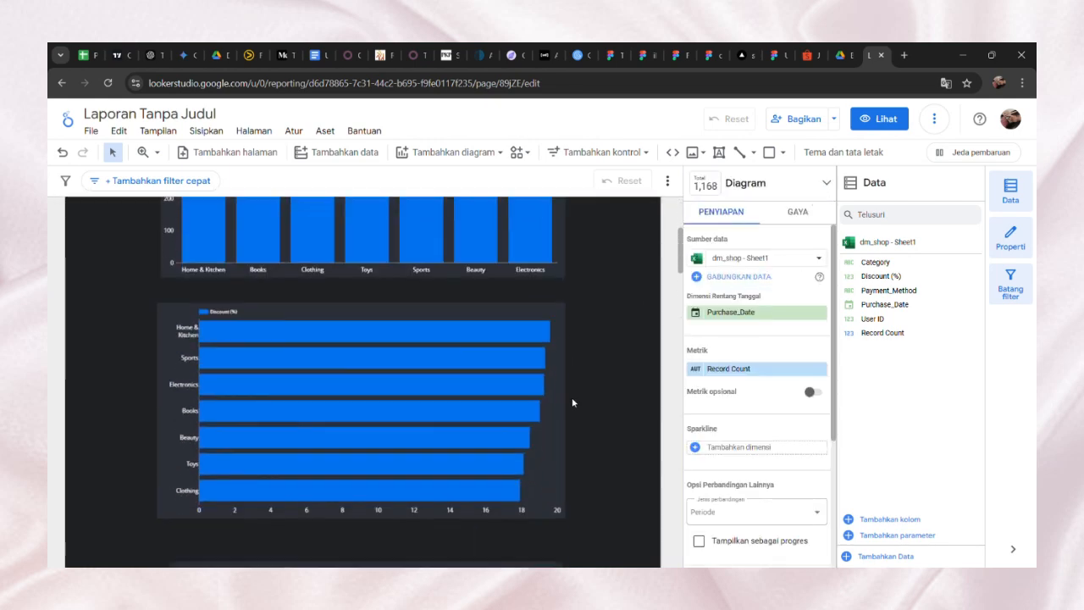
pyautogui.scroll(-3, 573, 402)
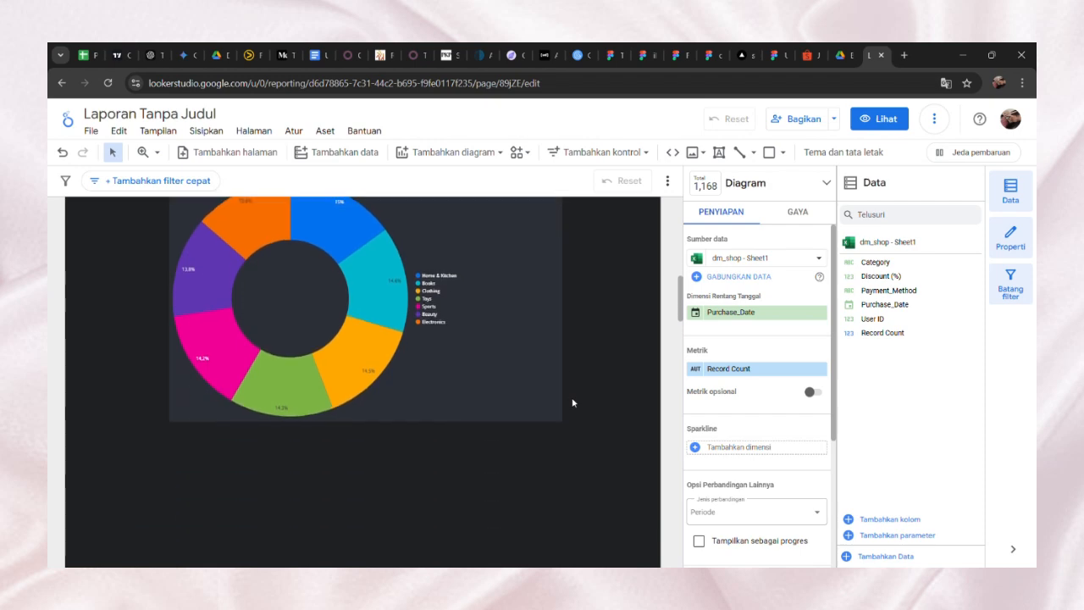
pyautogui.scroll(3, 571, 399)
pyautogui.scroll(-3, 572, 397)
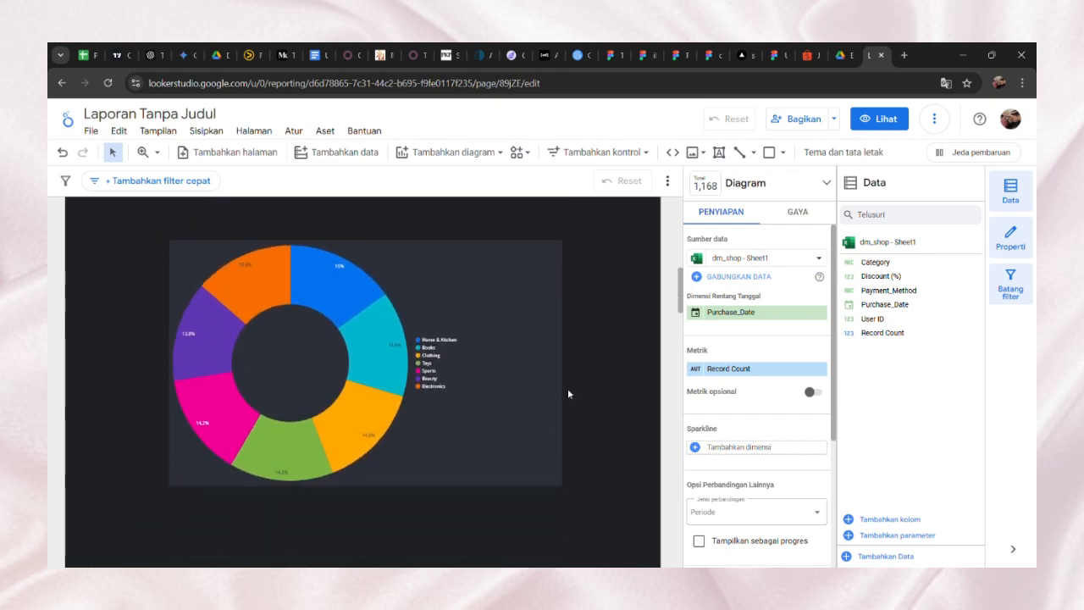
pyautogui.click(835, 119)
pyautogui.click(836, 123)
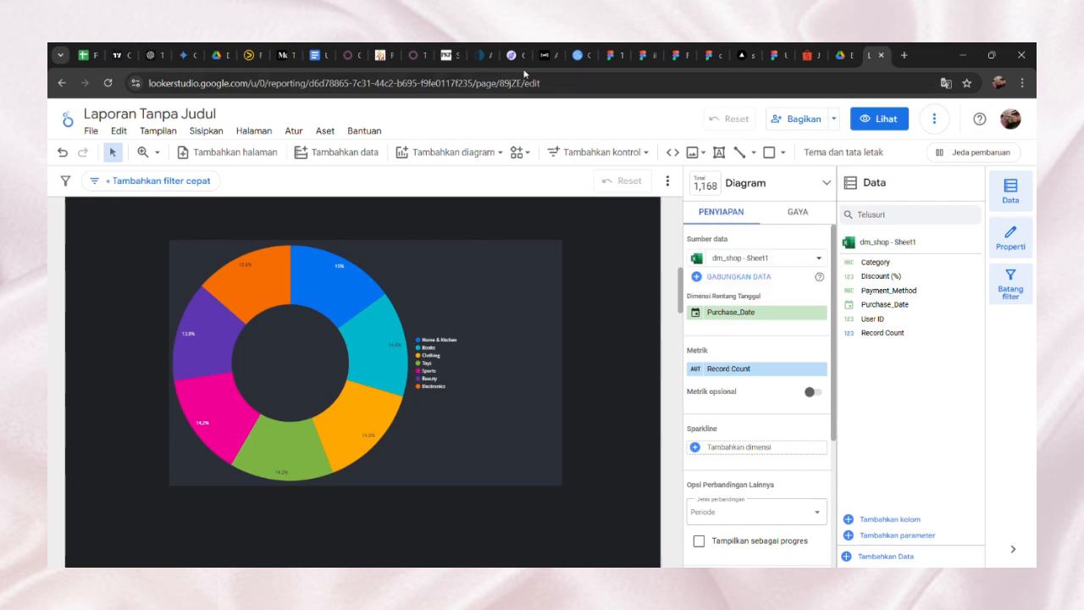